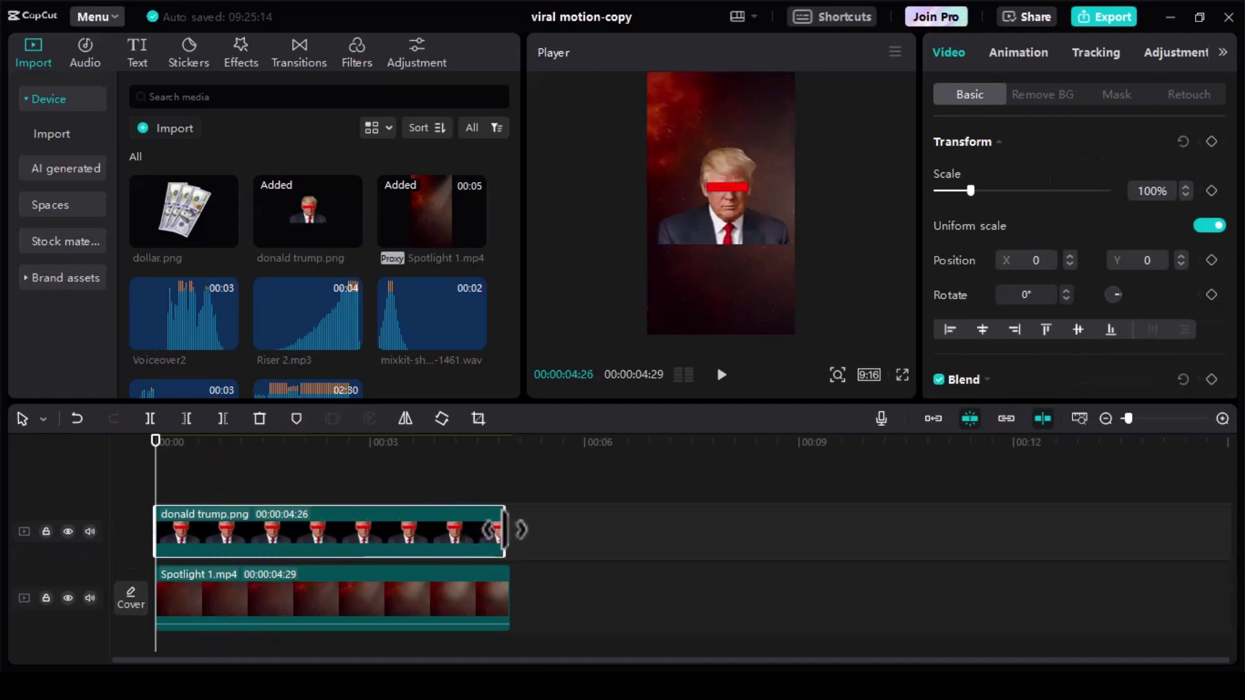
- Extend the donald trump.png clip to 00:00:04:29 and apply a reversed circle mask to it
{"action": "left_click_drag", "start_coordinate": [505, 530], "coordinate": [504, 530]}
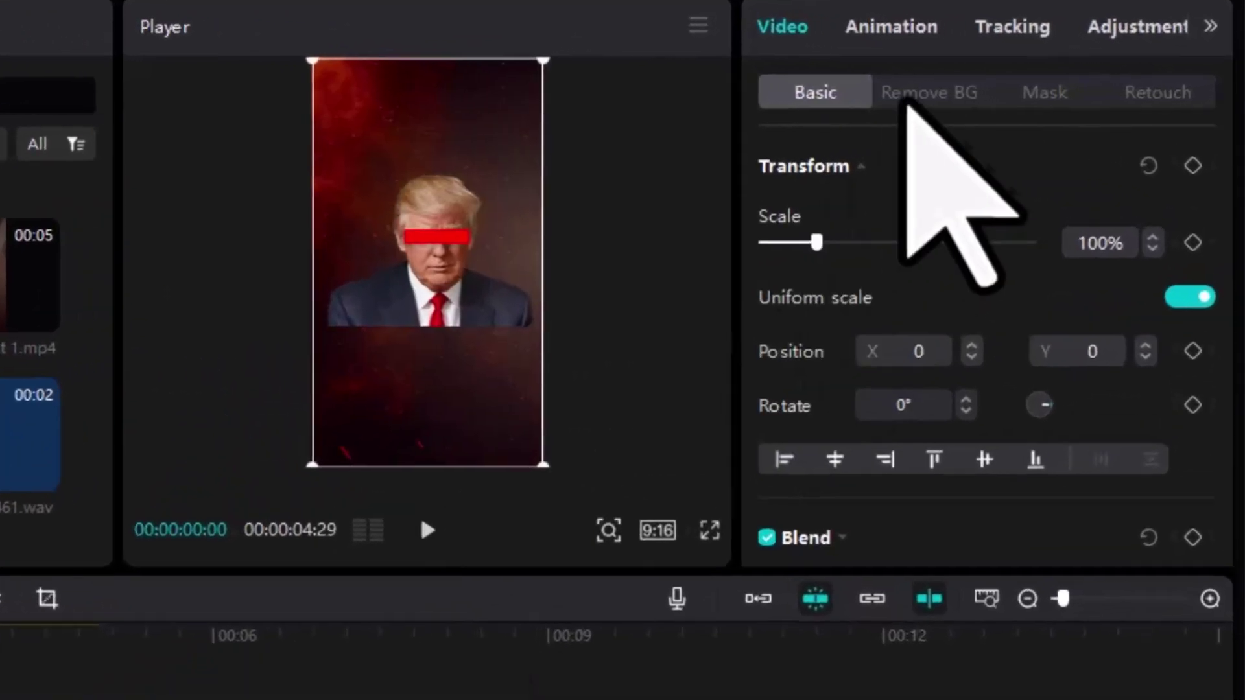
{"action": "left_click", "coordinate": [1038, 102]}
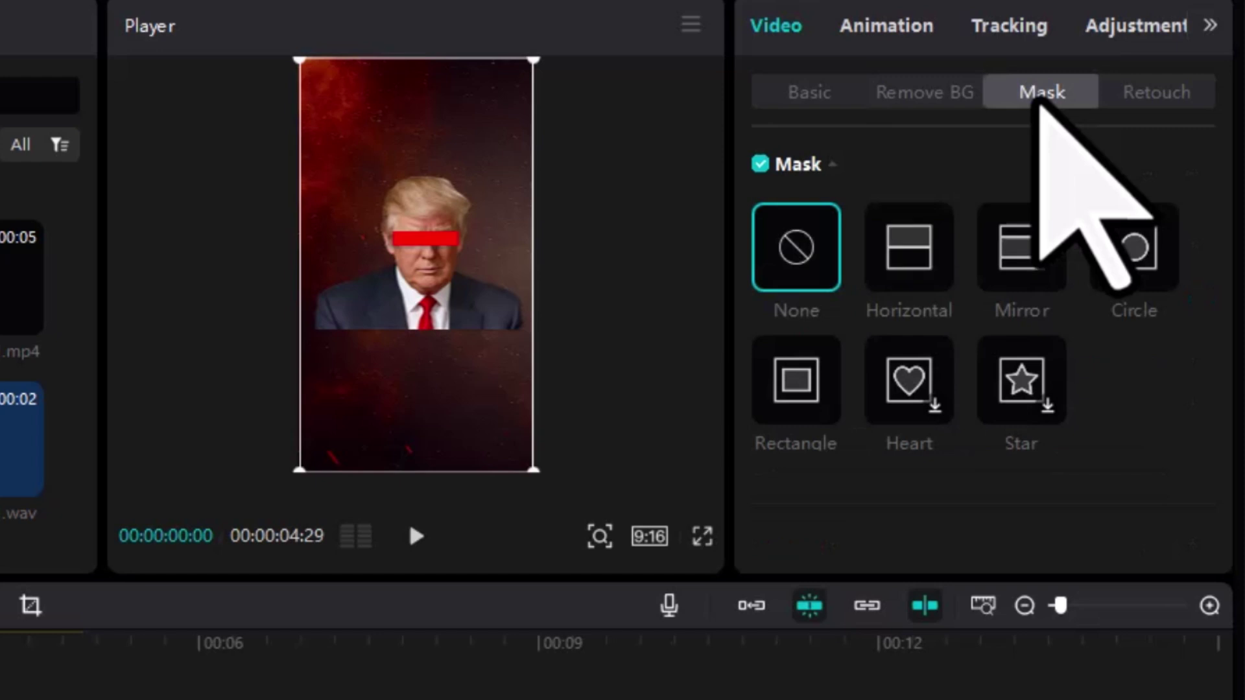
{"action": "left_click", "coordinate": [1141, 282]}
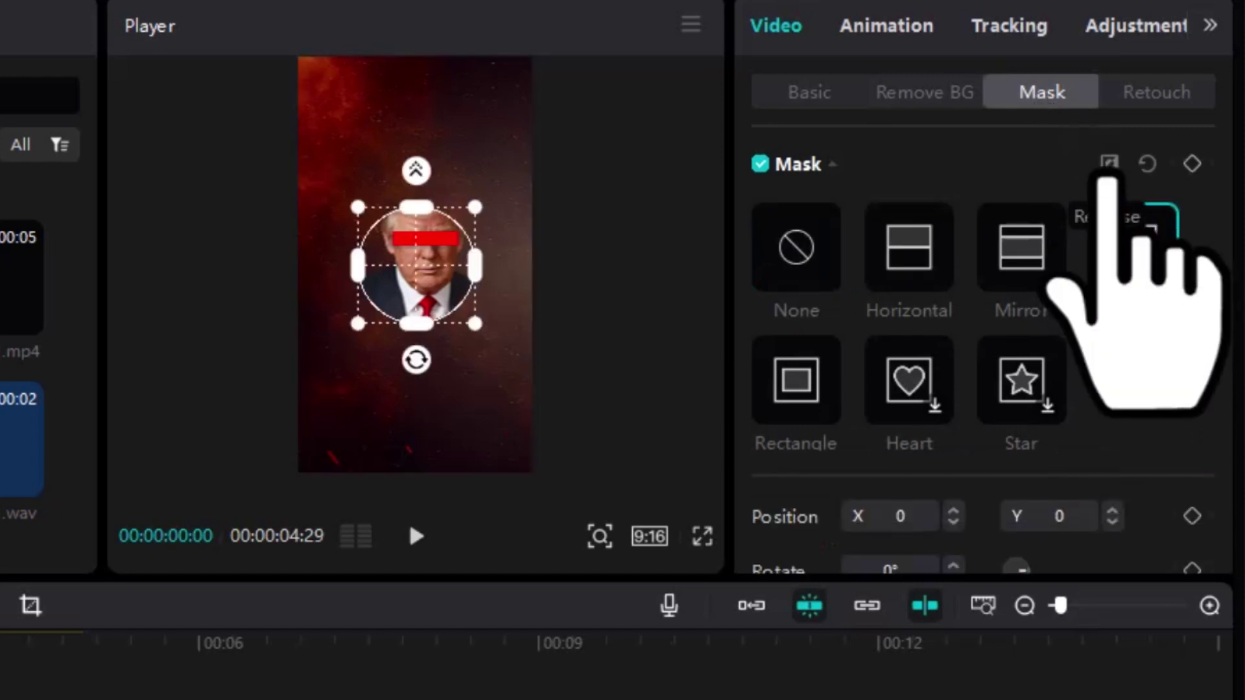
{"action": "left_click", "coordinate": [1109, 165]}
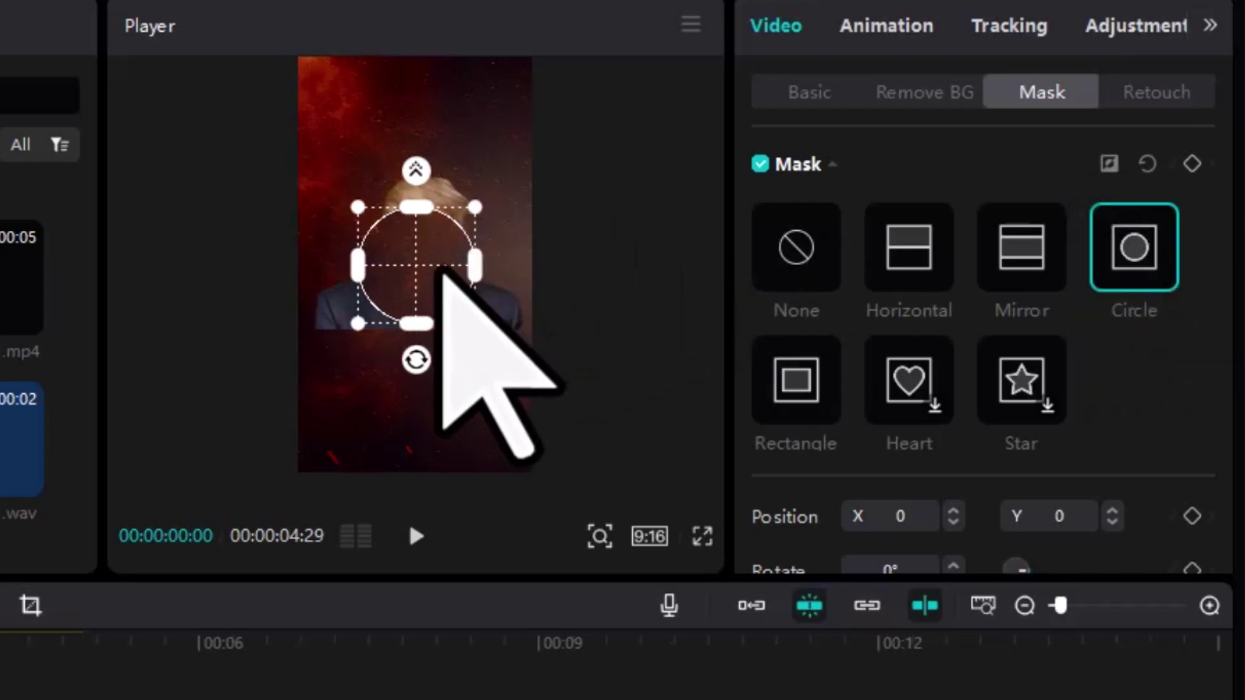
- Flatten the circle mask into an ellipse, rotate it 7°, and fit it over the top of the head above the red bar
{"action": "left_click_drag", "start_coordinate": [442, 271], "coordinate": [438, 207]}
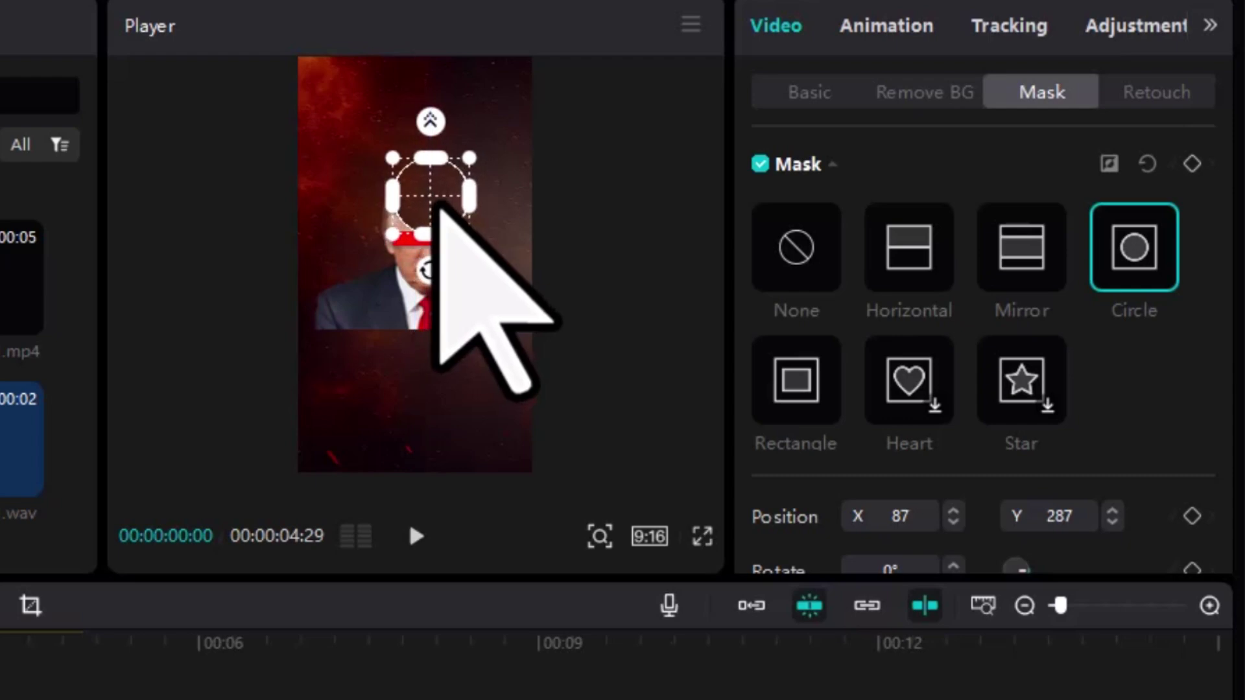
{"action": "scroll", "coordinate": [547, 361], "scroll_direction": "up", "scroll_amount": 2}
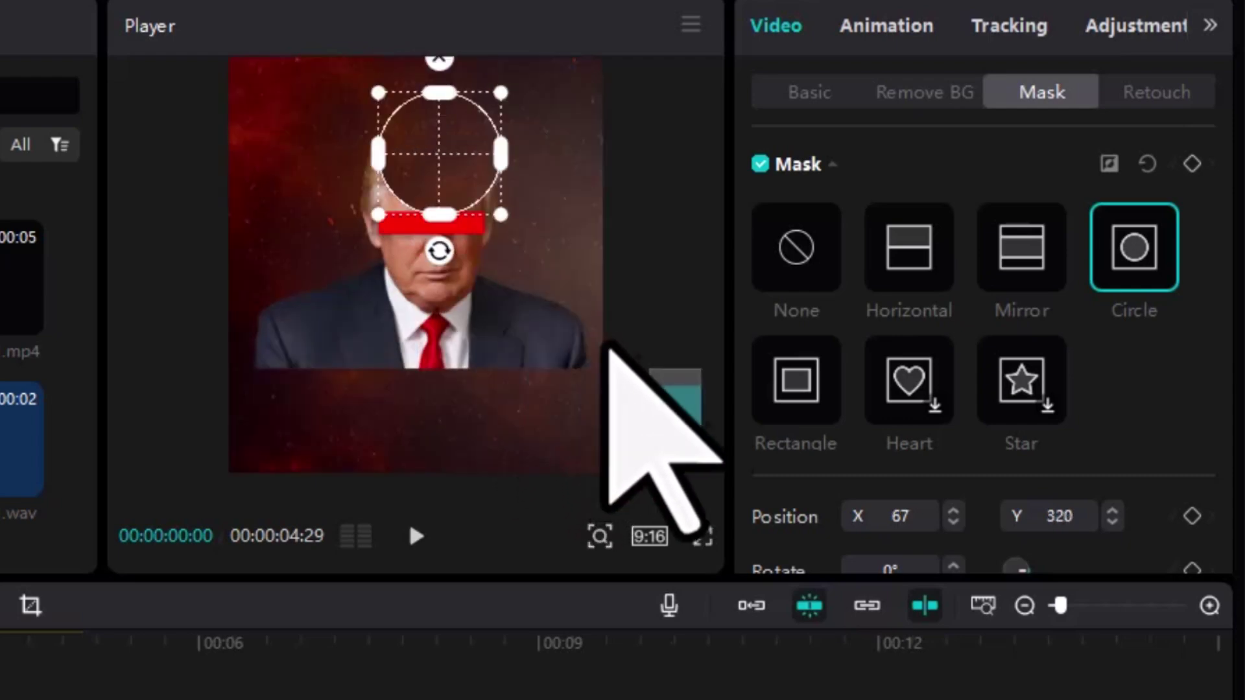
{"action": "left_click_drag", "start_coordinate": [667, 402], "coordinate": [675, 397]}
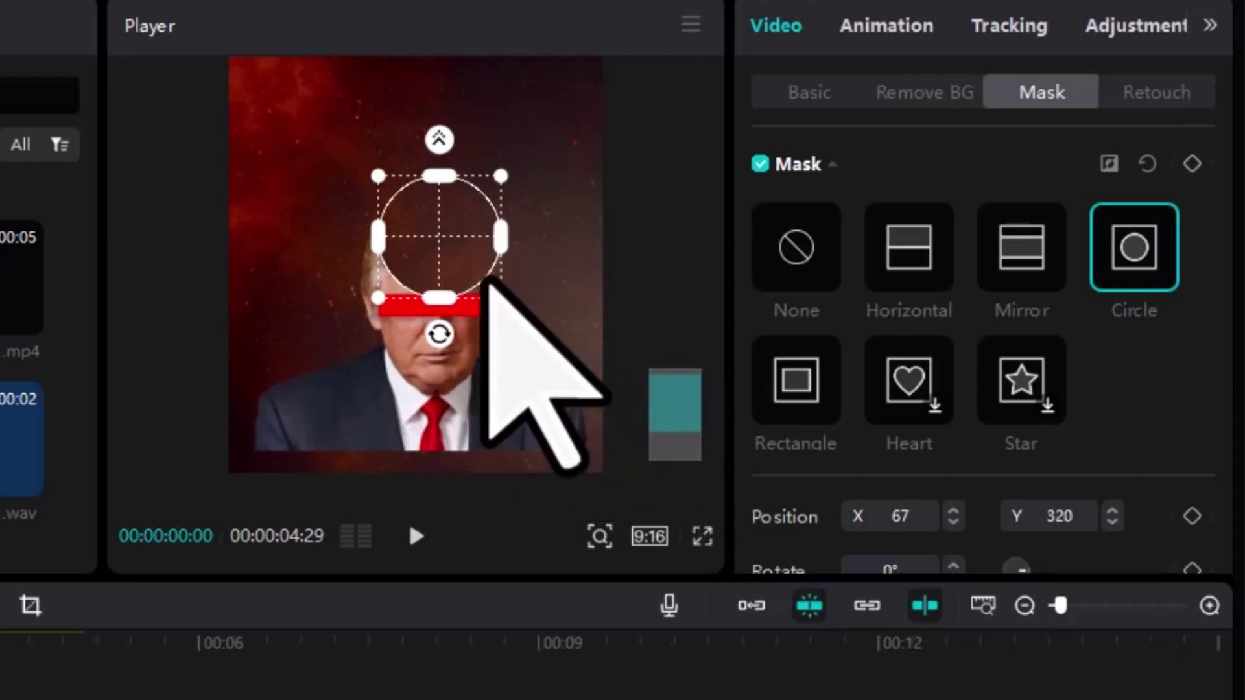
{"action": "left_click_drag", "start_coordinate": [428, 293], "coordinate": [528, 270]}
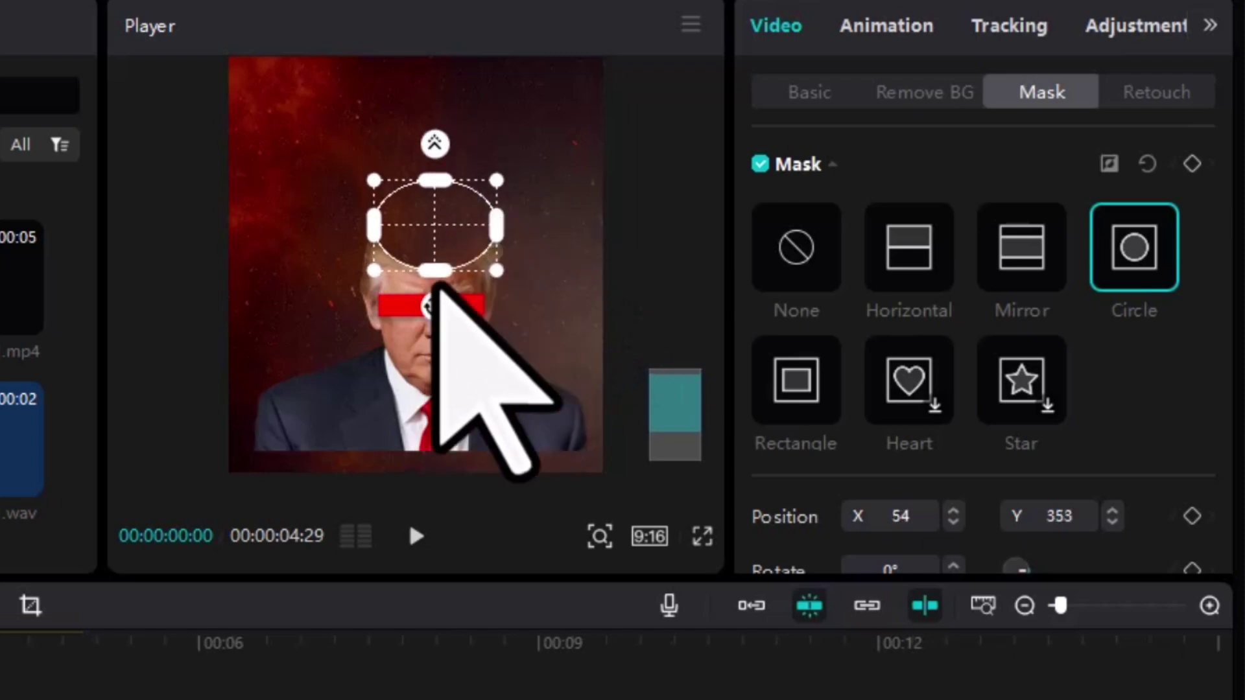
{"action": "left_click", "coordinate": [818, 98]}
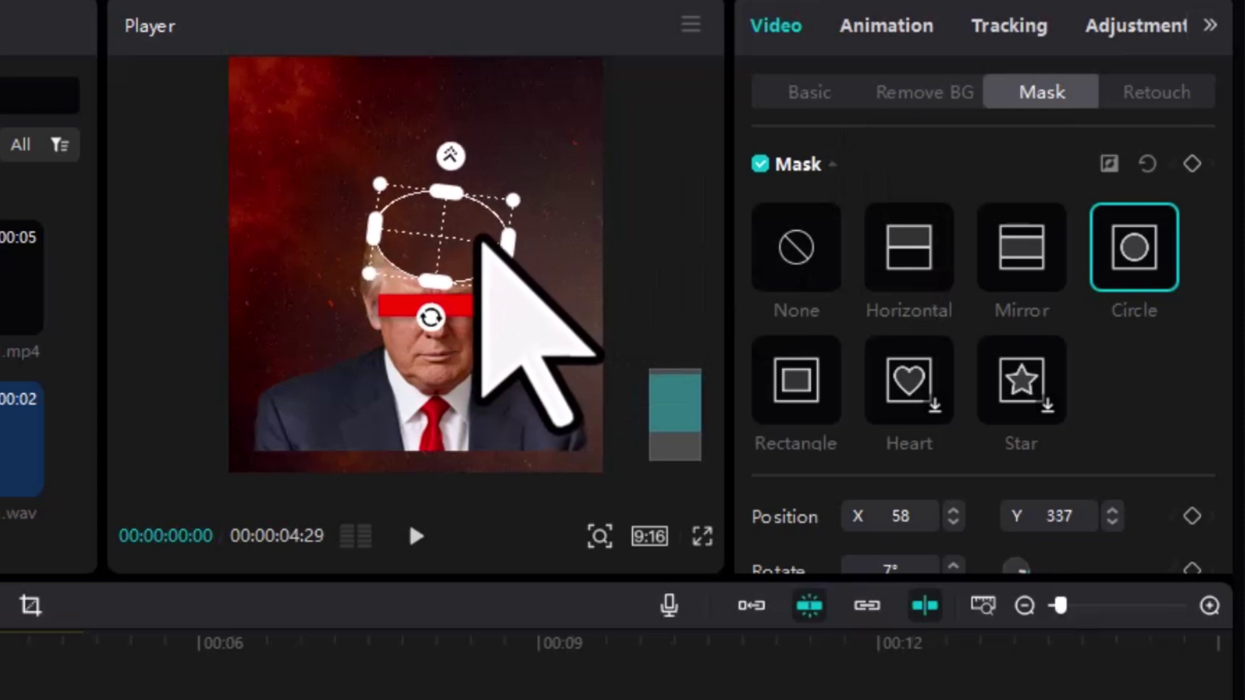
{"action": "left_click", "coordinate": [787, 92]}
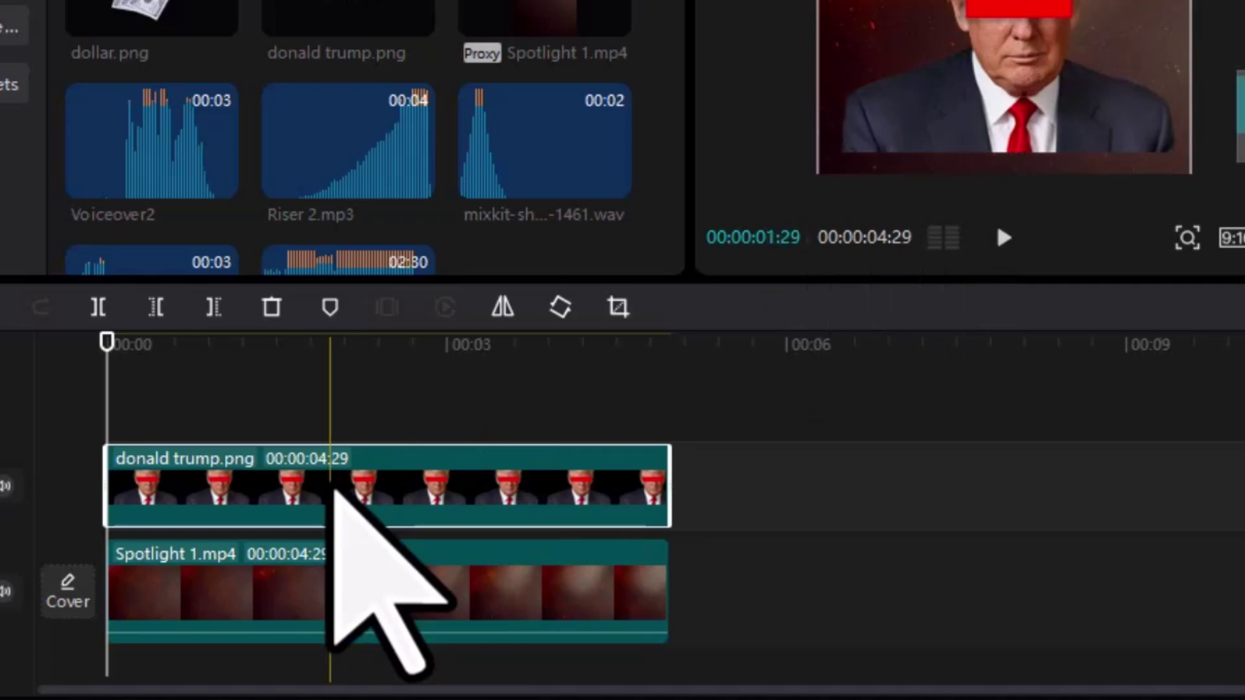
- Duplicate the masked portrait onto a track above with its mask reversed, and hide the copy's track
{"action": "left_click_drag", "start_coordinate": [332, 488], "coordinate": [286, 486]}
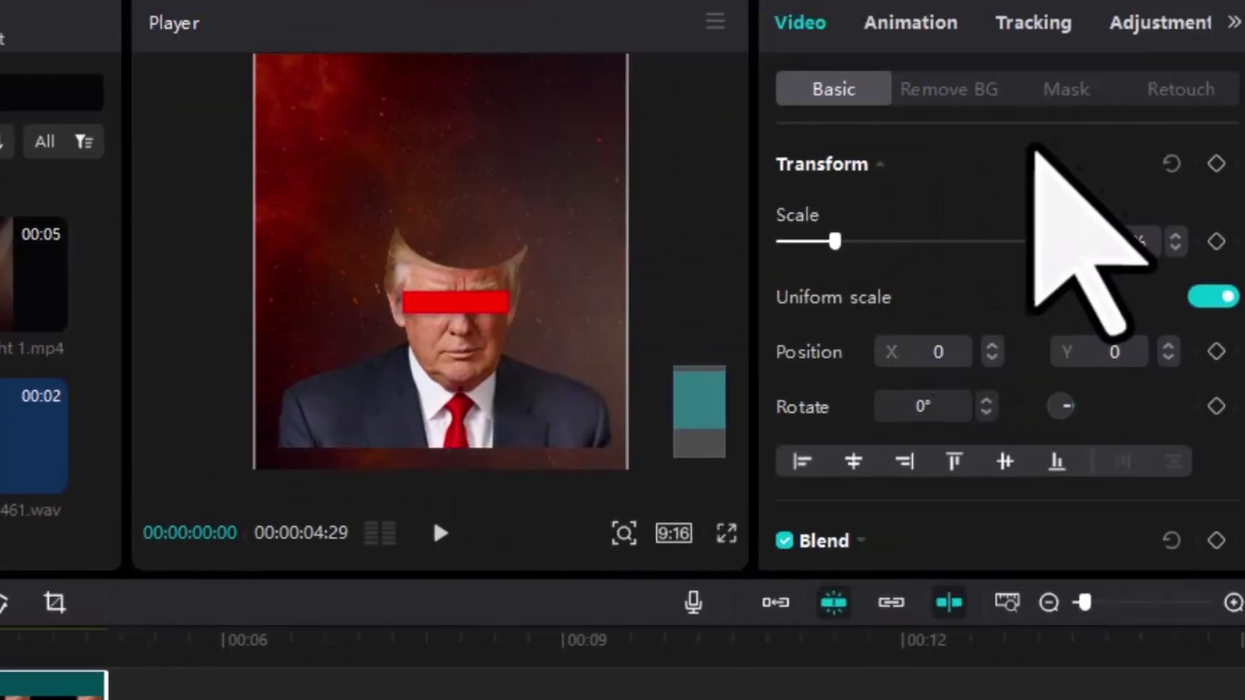
{"action": "left_click", "coordinate": [1089, 90]}
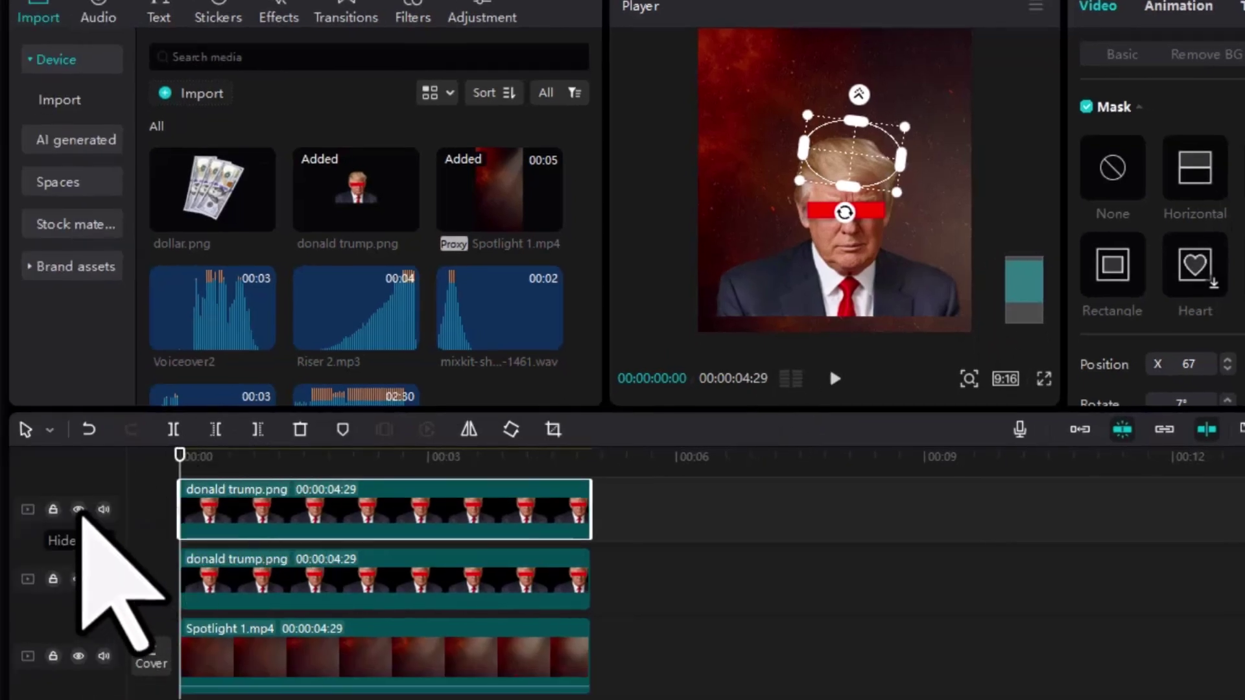
{"action": "left_click", "coordinate": [79, 510]}
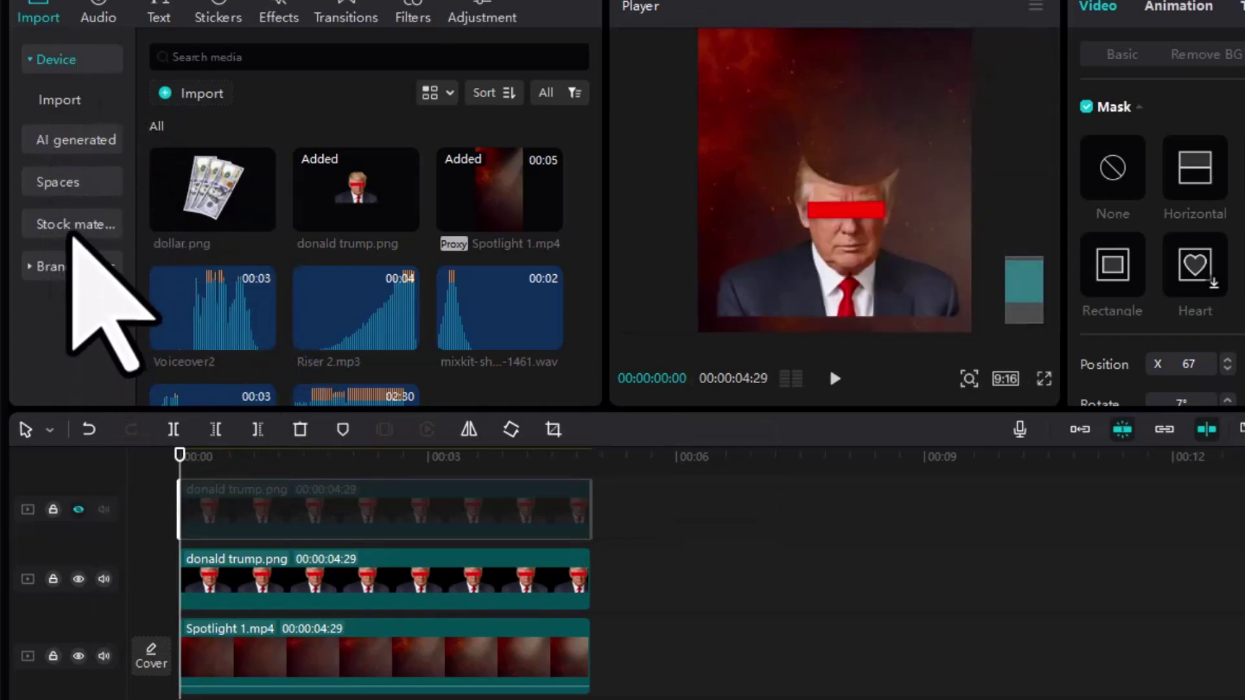
- Add the Solid color orange background II clip from the stock backgrounds to a new track and extend it to 00:00:04:29
{"action": "left_click", "coordinate": [74, 227]}
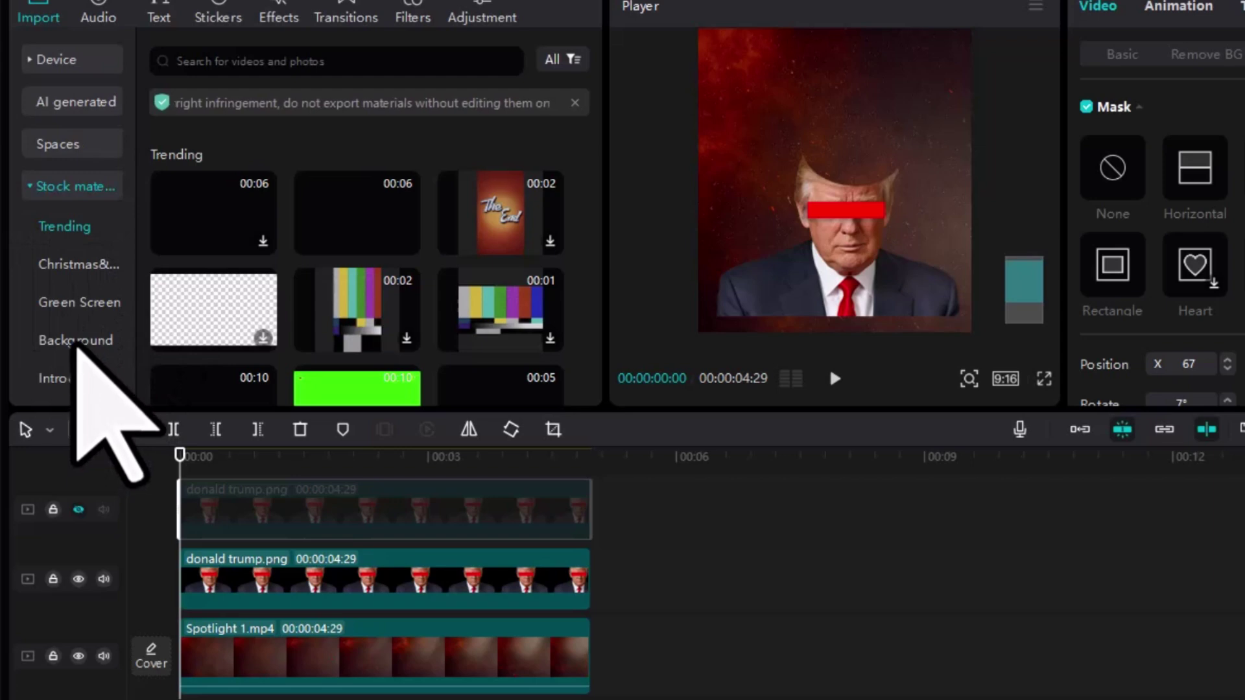
{"action": "left_click", "coordinate": [75, 341]}
{"action": "scroll", "coordinate": [380, 288], "scroll_direction": "down", "scroll_amount": 3}
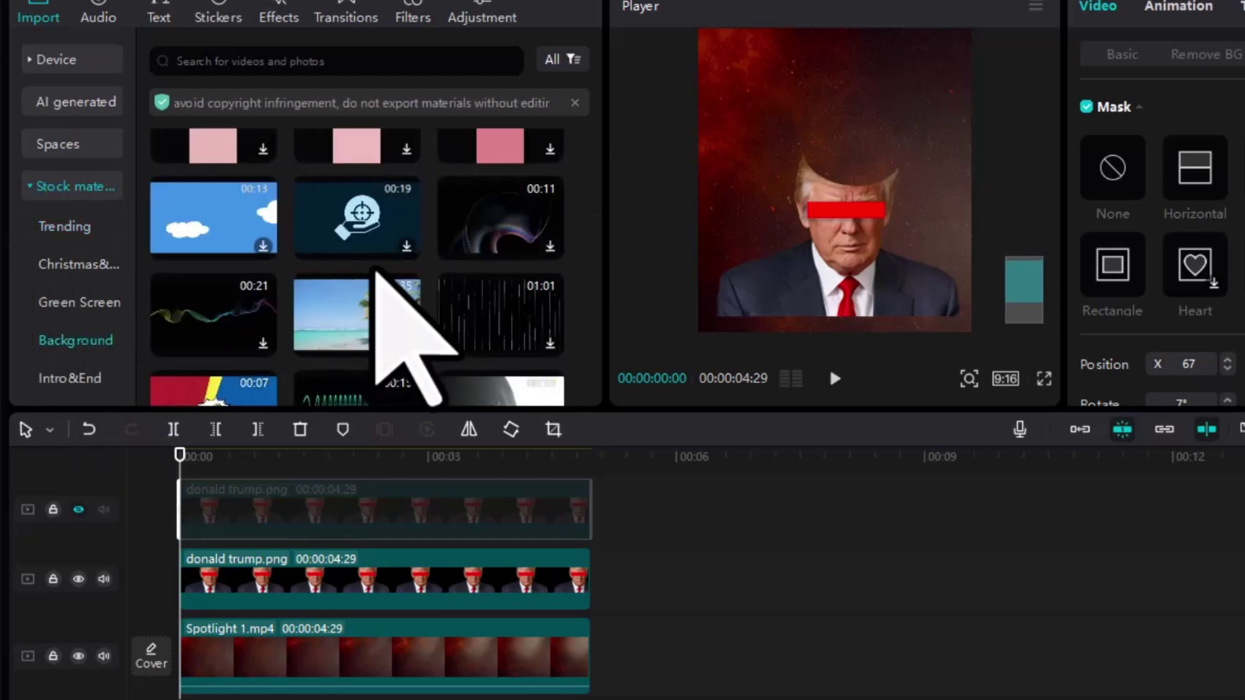
{"action": "scroll", "coordinate": [376, 278], "scroll_direction": "down", "scroll_amount": 10}
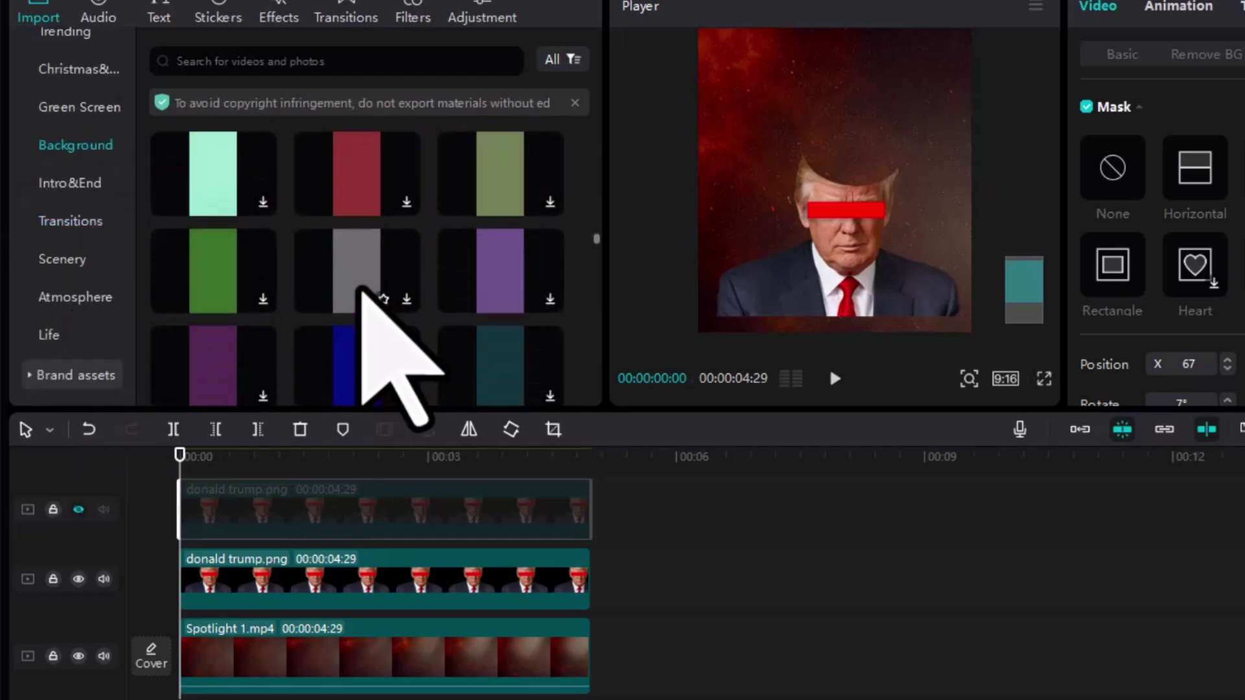
{"action": "scroll", "coordinate": [363, 291], "scroll_direction": "up", "scroll_amount": 2}
{"action": "left_click", "coordinate": [263, 201]}
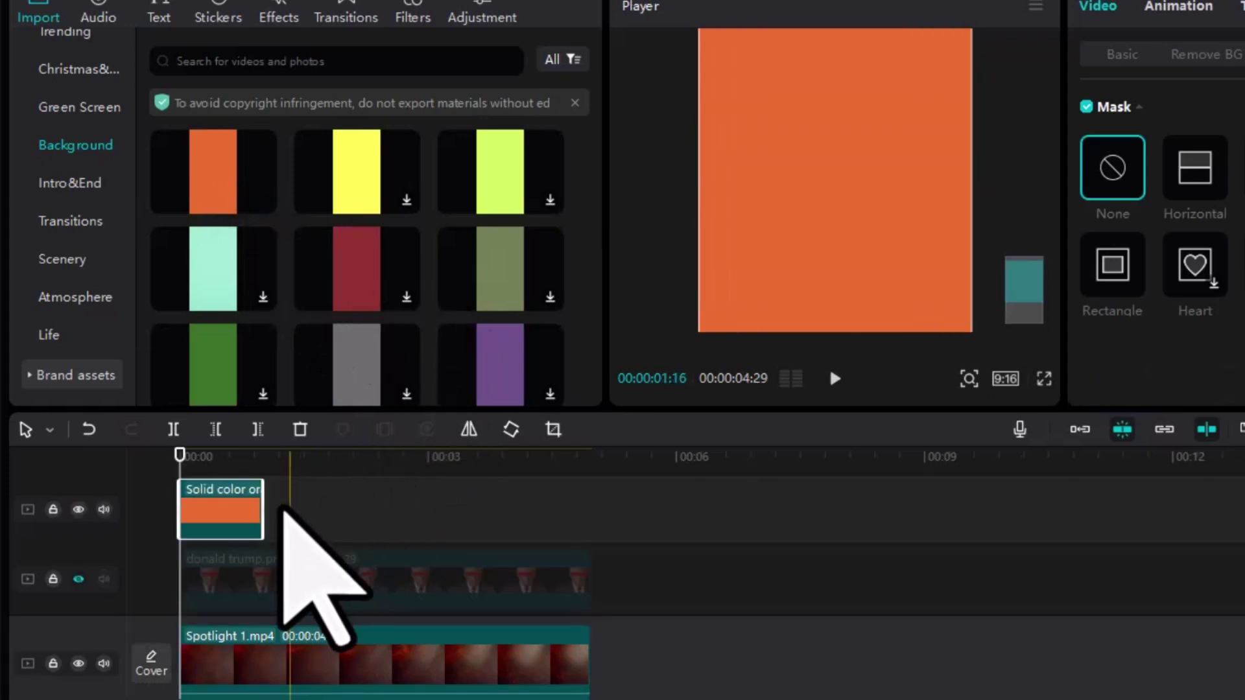
{"action": "left_click_drag", "start_coordinate": [262, 496], "coordinate": [590, 496]}
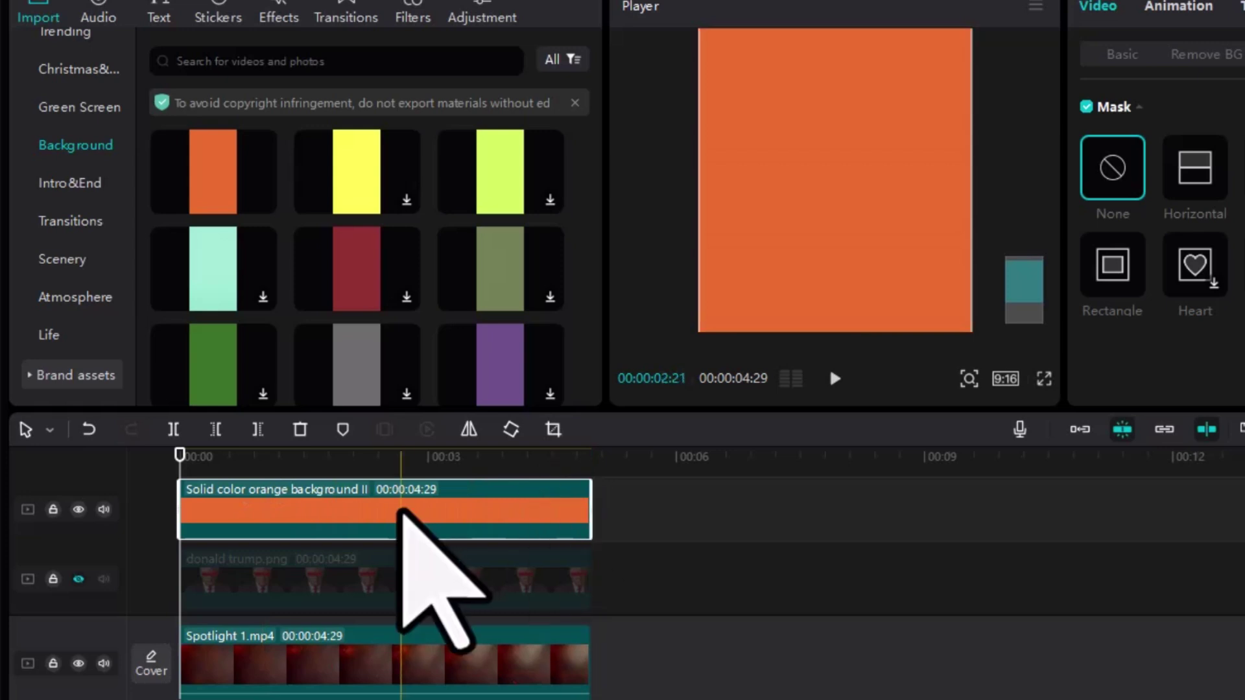
{"action": "left_click_drag", "start_coordinate": [399, 509], "coordinate": [409, 507]}
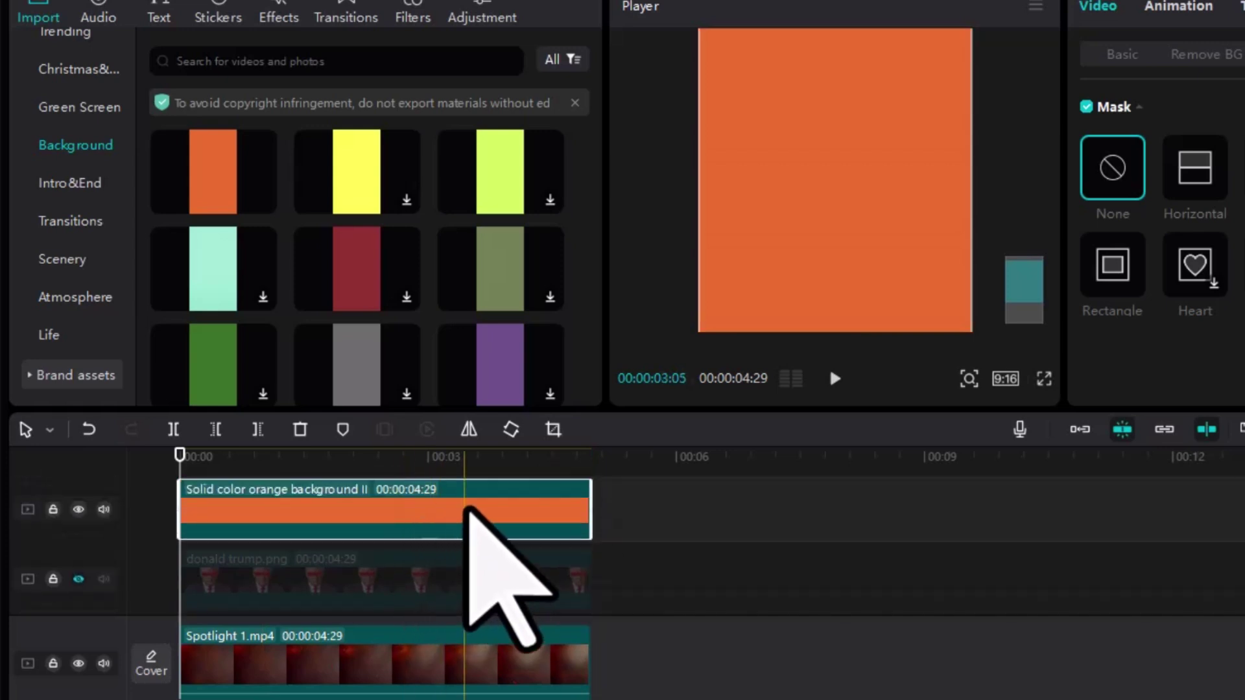
- Review the Arrange layers and Proxy options in the project settings and save the settings
{"action": "left_click", "coordinate": [661, 473]}
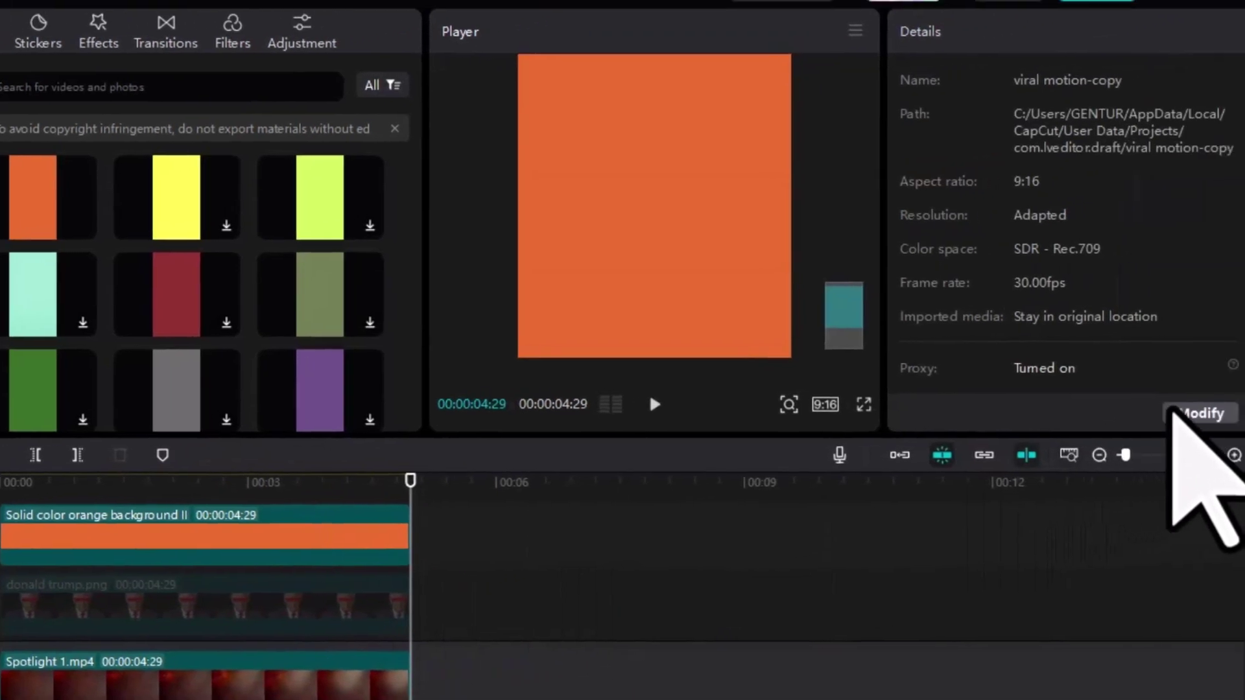
{"action": "left_click", "coordinate": [1193, 415]}
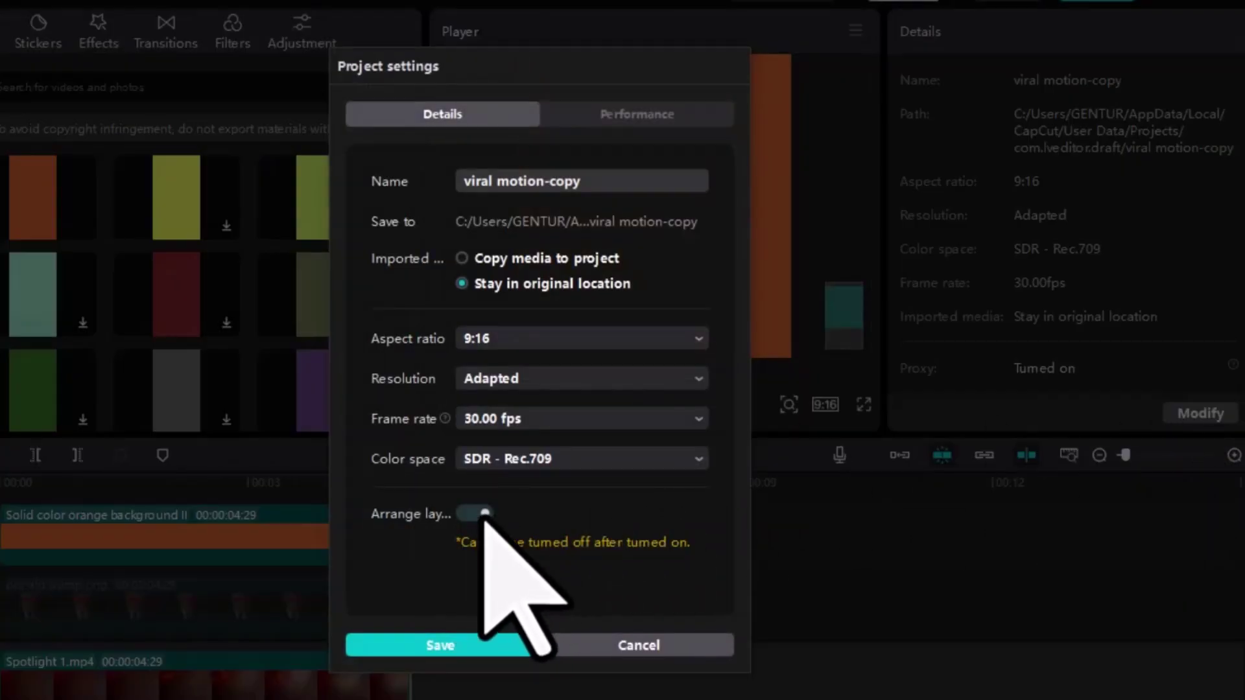
{"action": "left_click", "coordinate": [638, 124]}
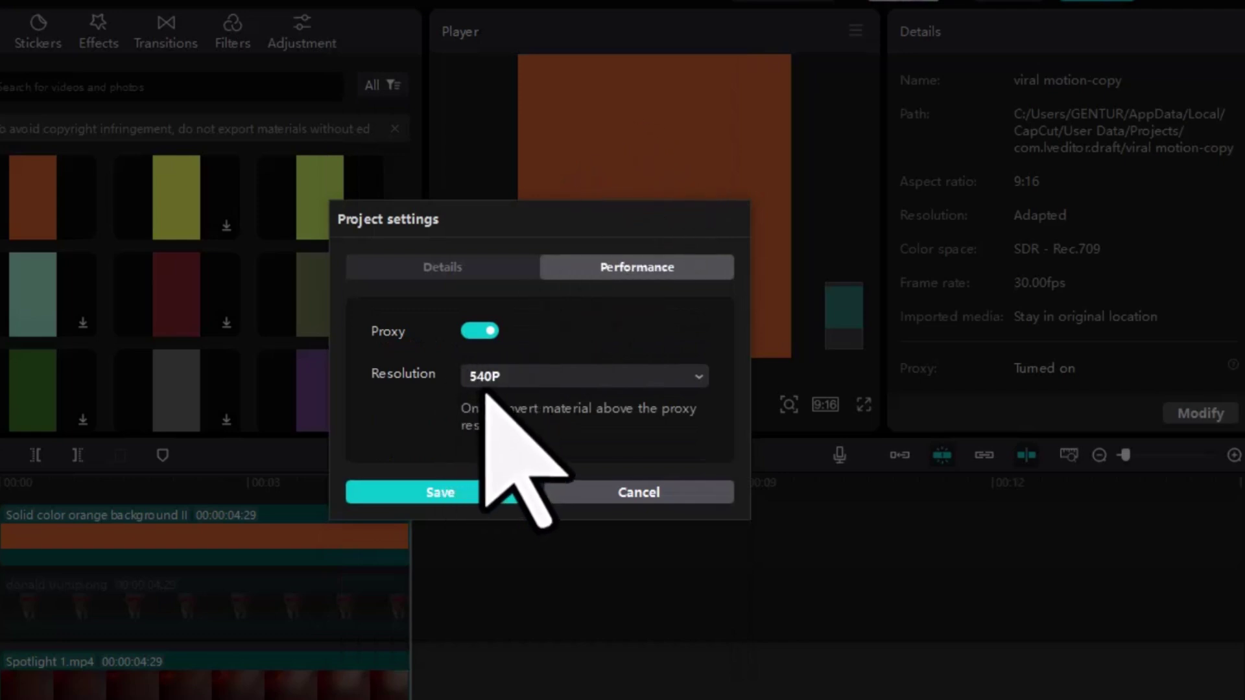
{"action": "left_click", "coordinate": [483, 498]}
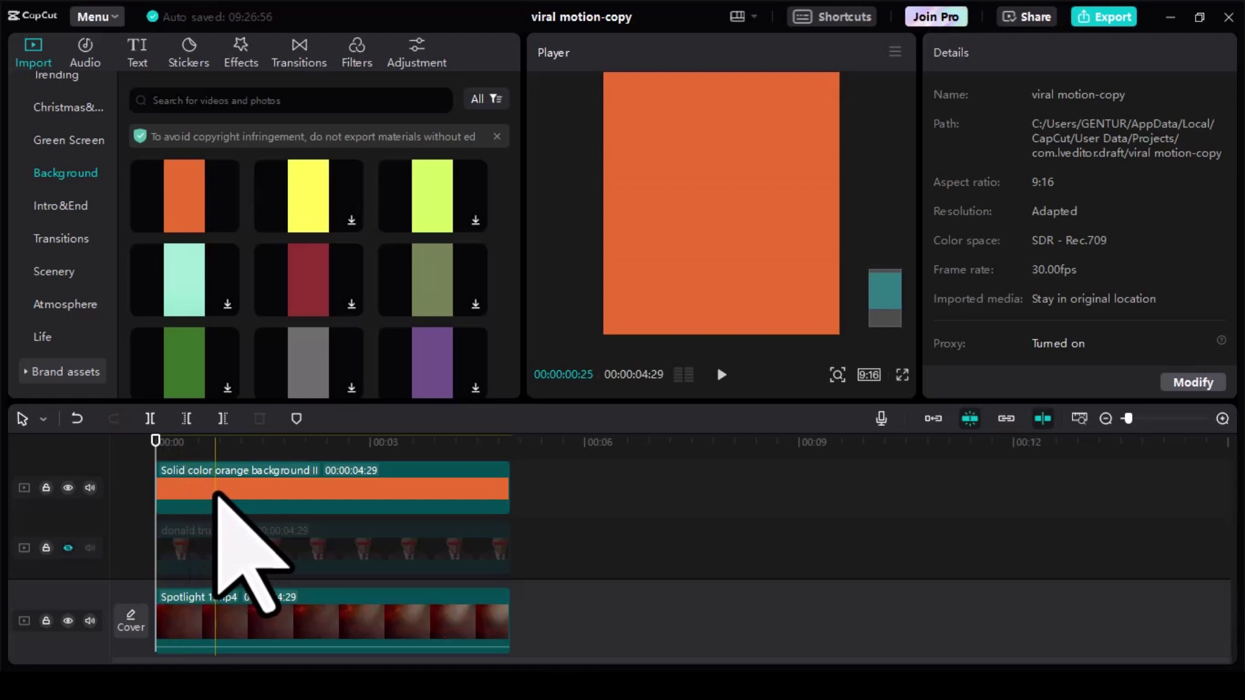
- Move the orange background clip beneath both portrait clips and apply a circle mask to it
{"action": "scroll", "coordinate": [186, 501], "scroll_direction": "down", "scroll_amount": 1}
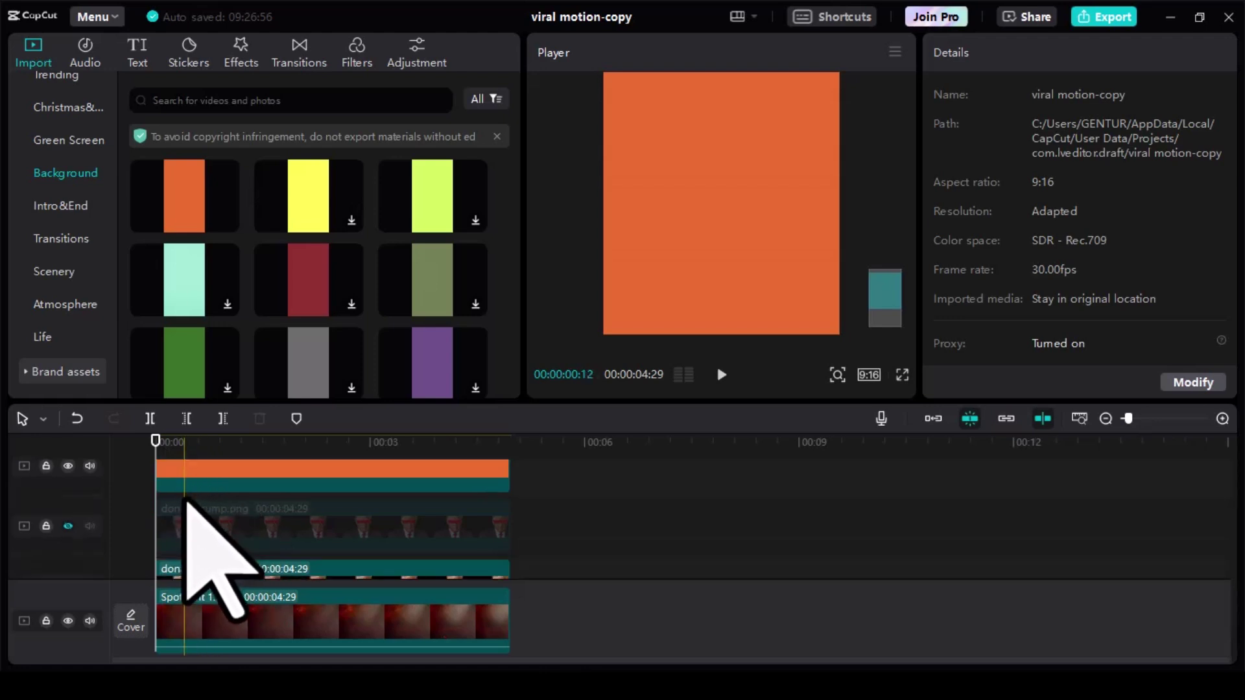
{"action": "left_click_drag", "start_coordinate": [191, 475], "coordinate": [191, 567]}
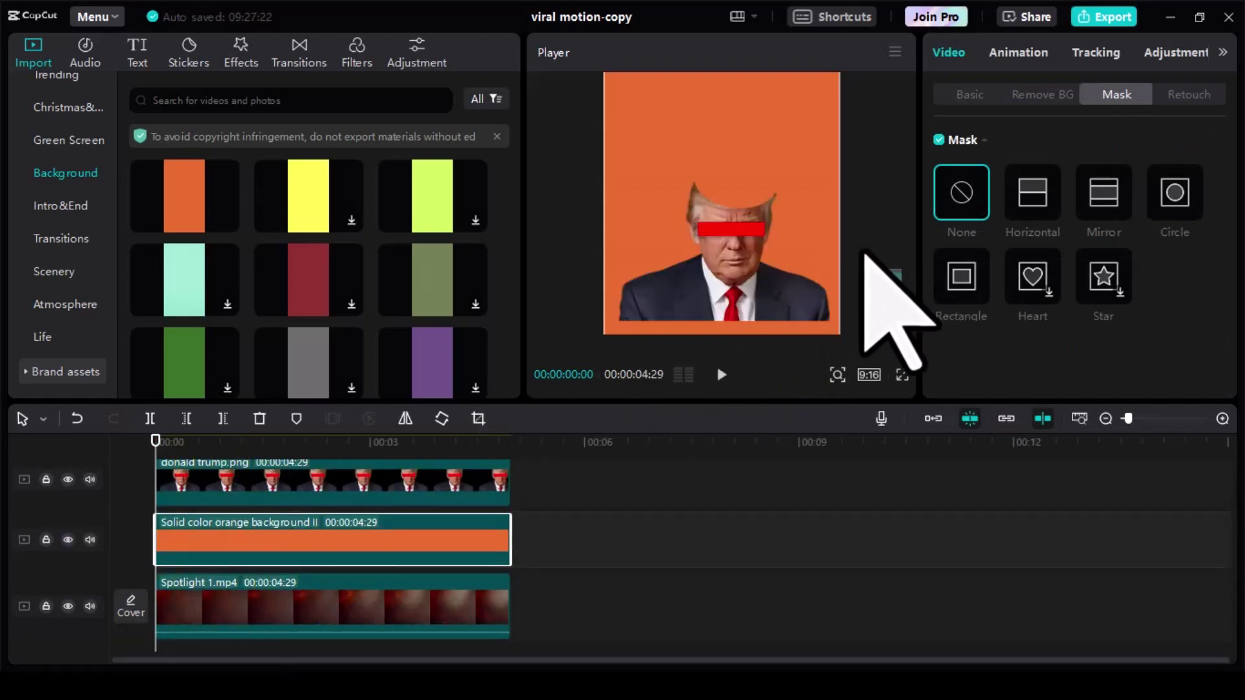
{"action": "left_click", "coordinate": [1180, 197]}
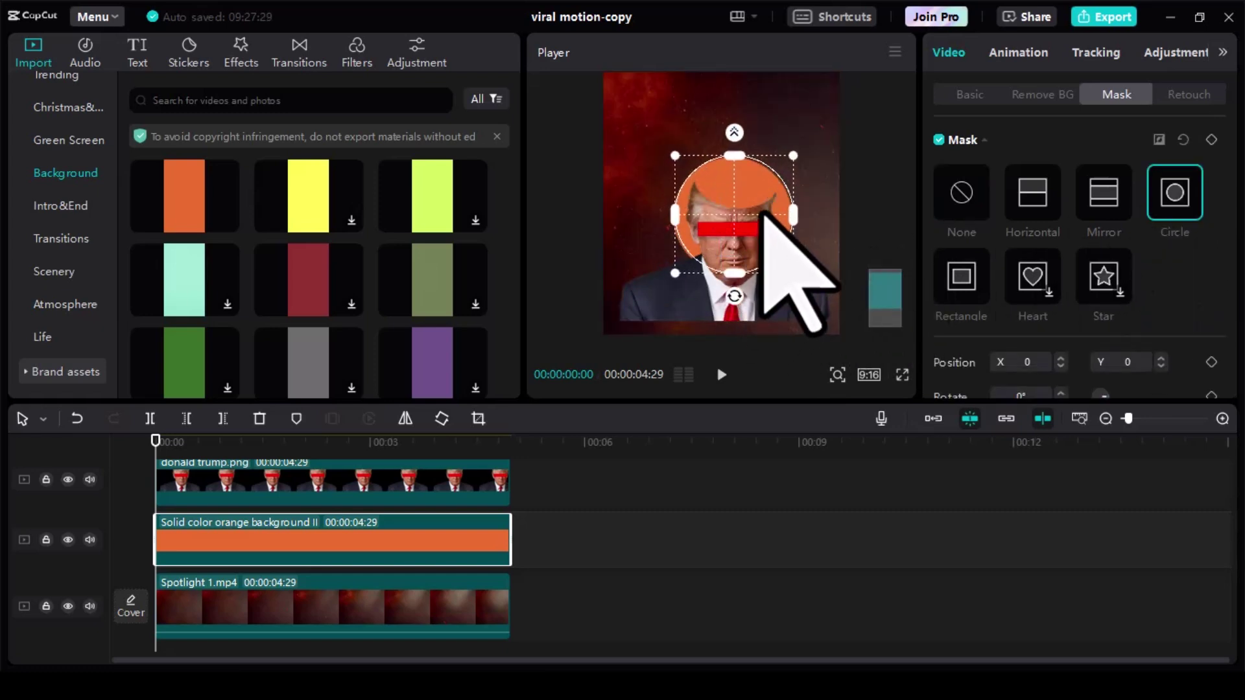
- Flatten the orange clip's mask, rotate it 7° and fit it to the head opening at about X 17, Y 99, aligning the visible portrait's mask with it
{"action": "left_click_drag", "start_coordinate": [763, 213], "coordinate": [773, 198]}
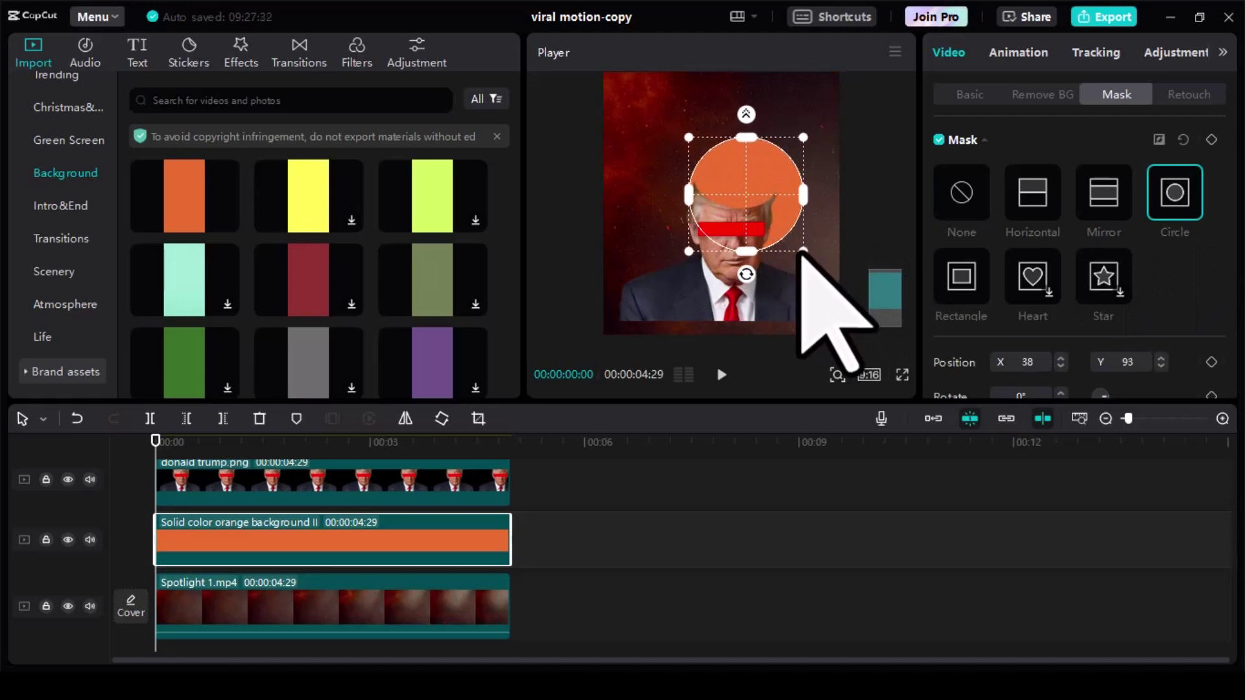
{"action": "left_click_drag", "start_coordinate": [803, 253], "coordinate": [790, 239]}
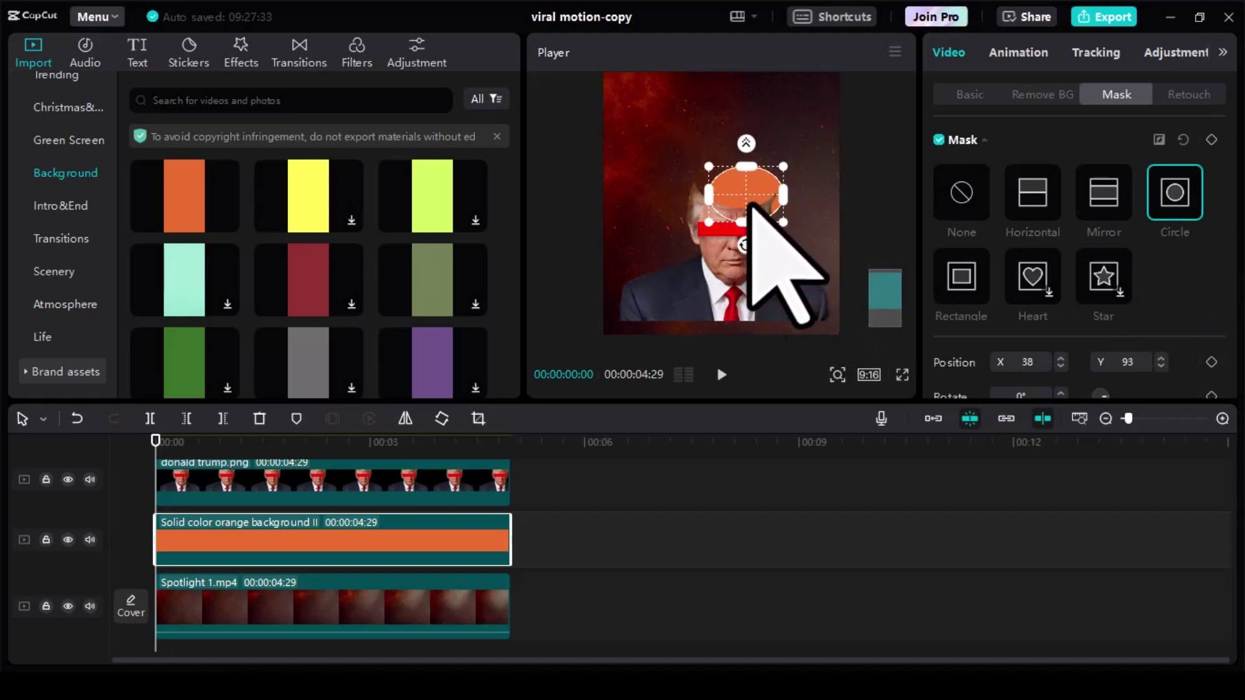
{"action": "left_click_drag", "start_coordinate": [741, 187], "coordinate": [774, 209]}
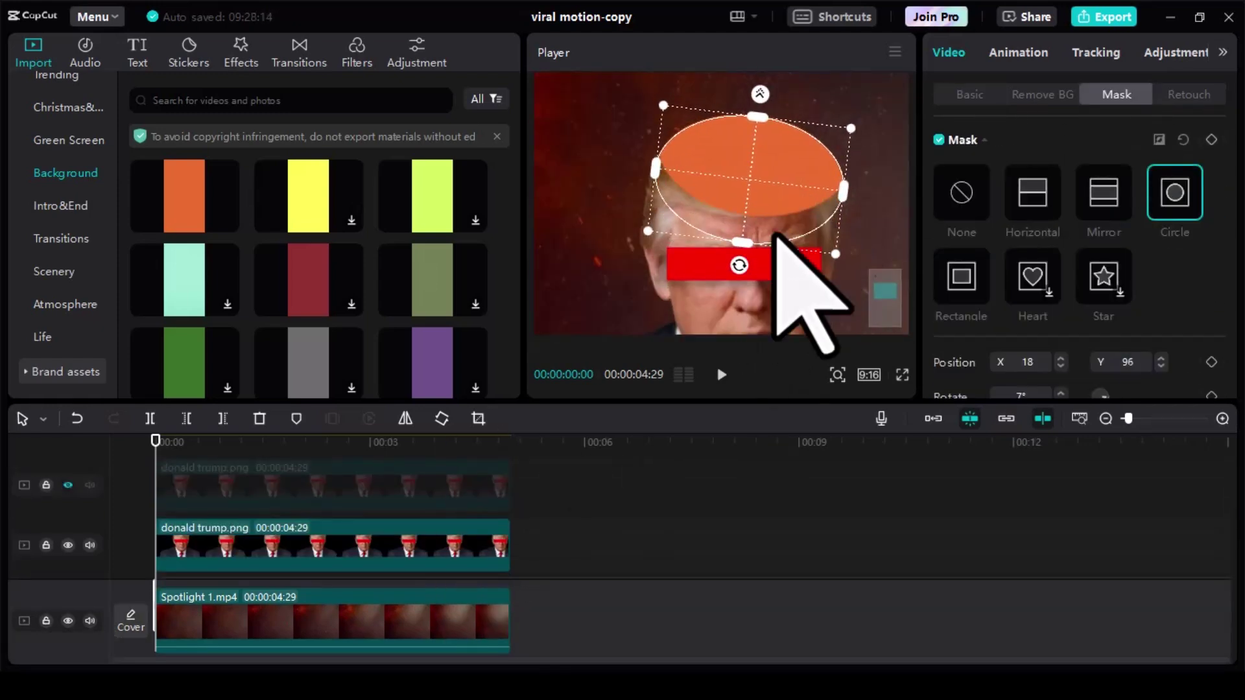
{"action": "left_click_drag", "start_coordinate": [779, 245], "coordinate": [784, 203]}
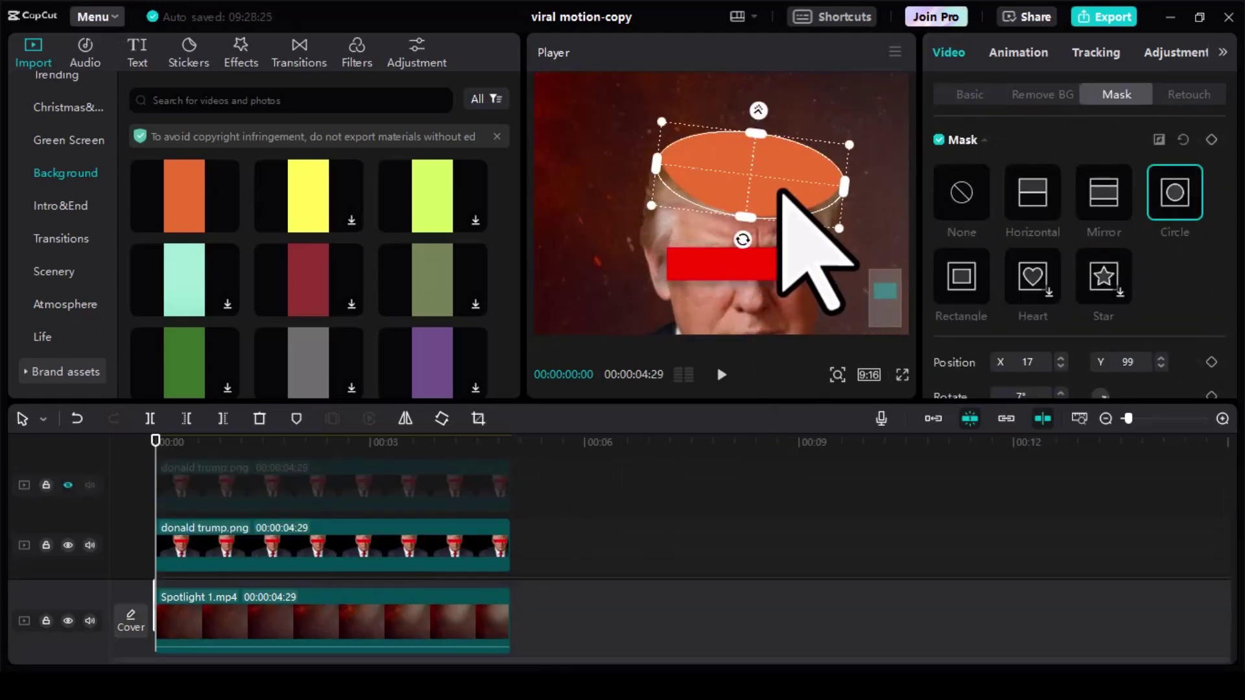
{"action": "left_click", "coordinate": [970, 94]}
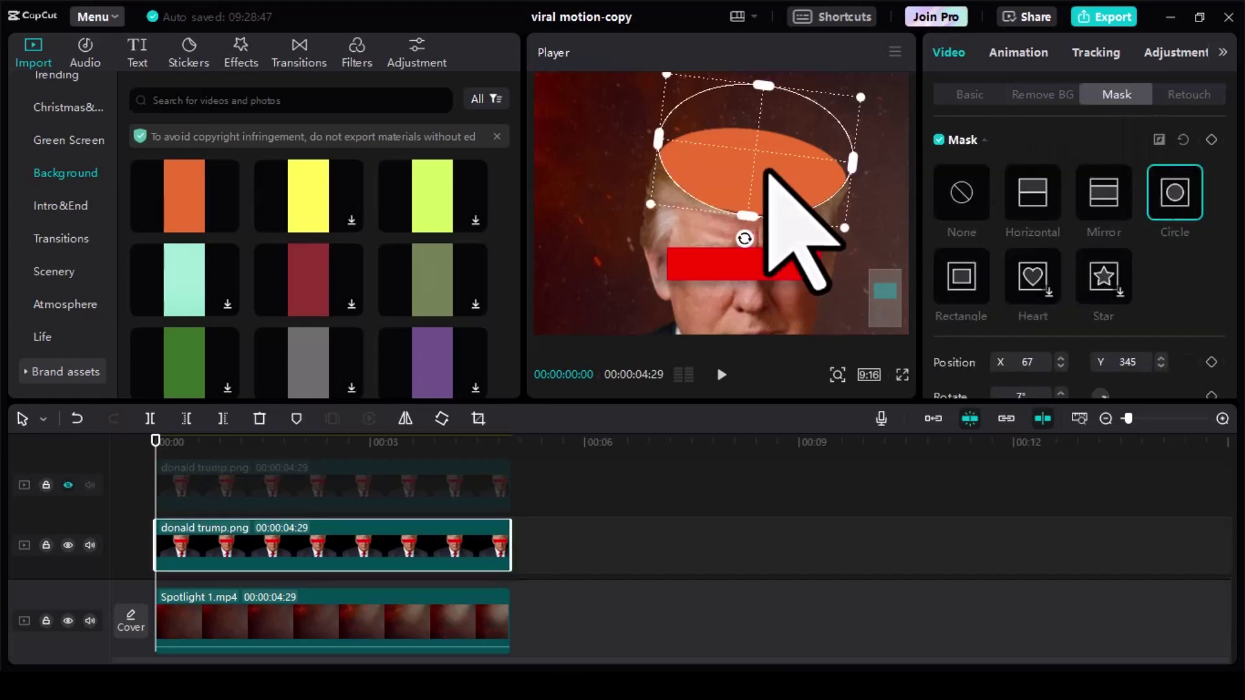
{"action": "left_click", "coordinate": [966, 91]}
{"action": "left_click", "coordinate": [348, 457]}
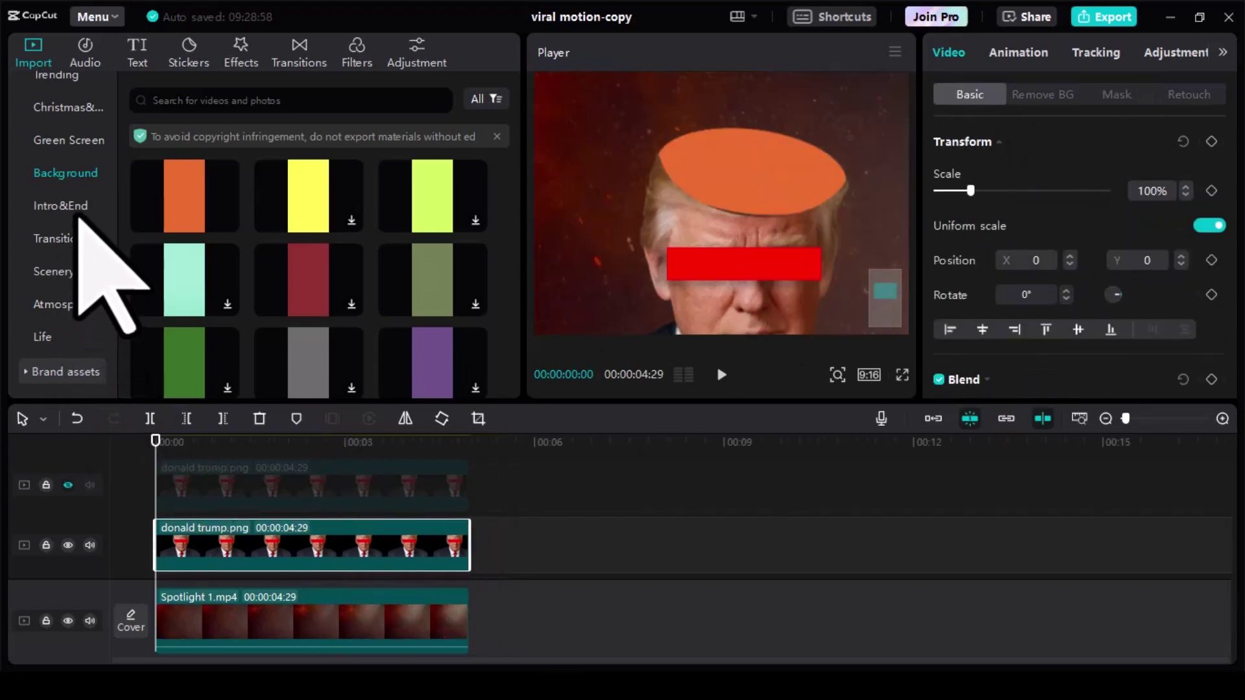
- Add the black stock clip from the Trending materials to the timeline beyond the end of the existing clips, starting at about 00:06
{"action": "scroll", "coordinate": [251, 236], "scroll_direction": "down", "scroll_amount": 3}
{"action": "scroll", "coordinate": [251, 236], "scroll_direction": "up", "scroll_amount": 8}
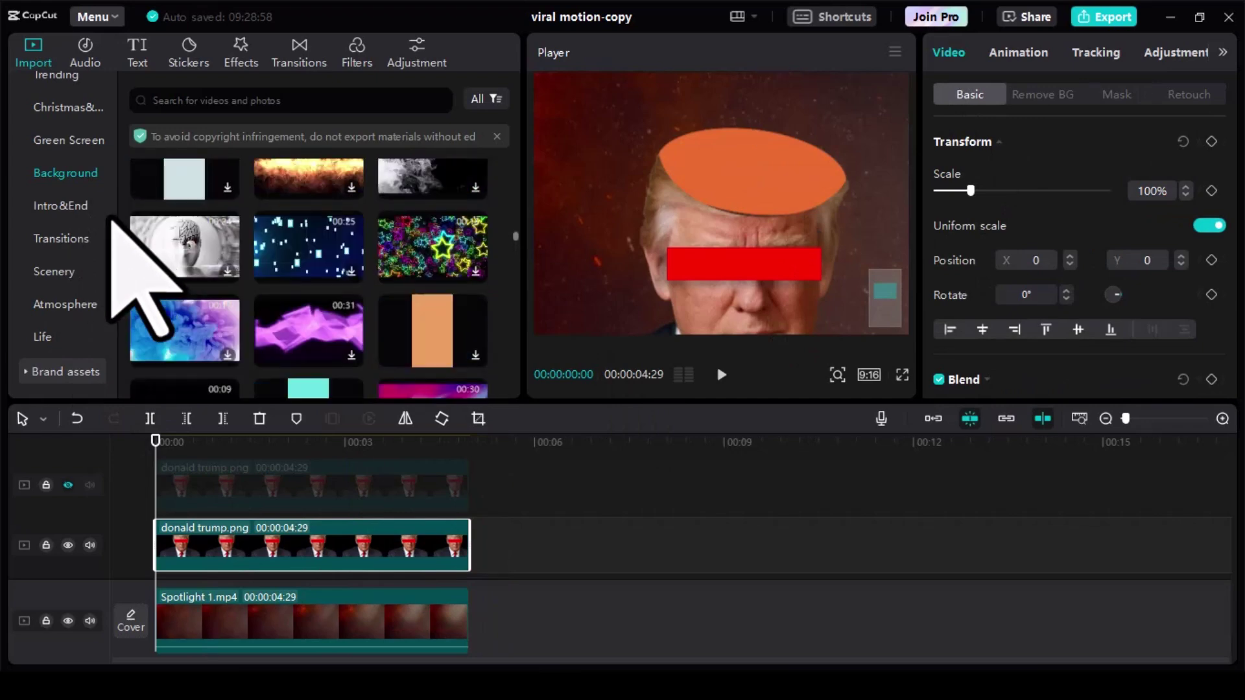
{"action": "scroll", "coordinate": [89, 206], "scroll_direction": "down", "scroll_amount": 2}
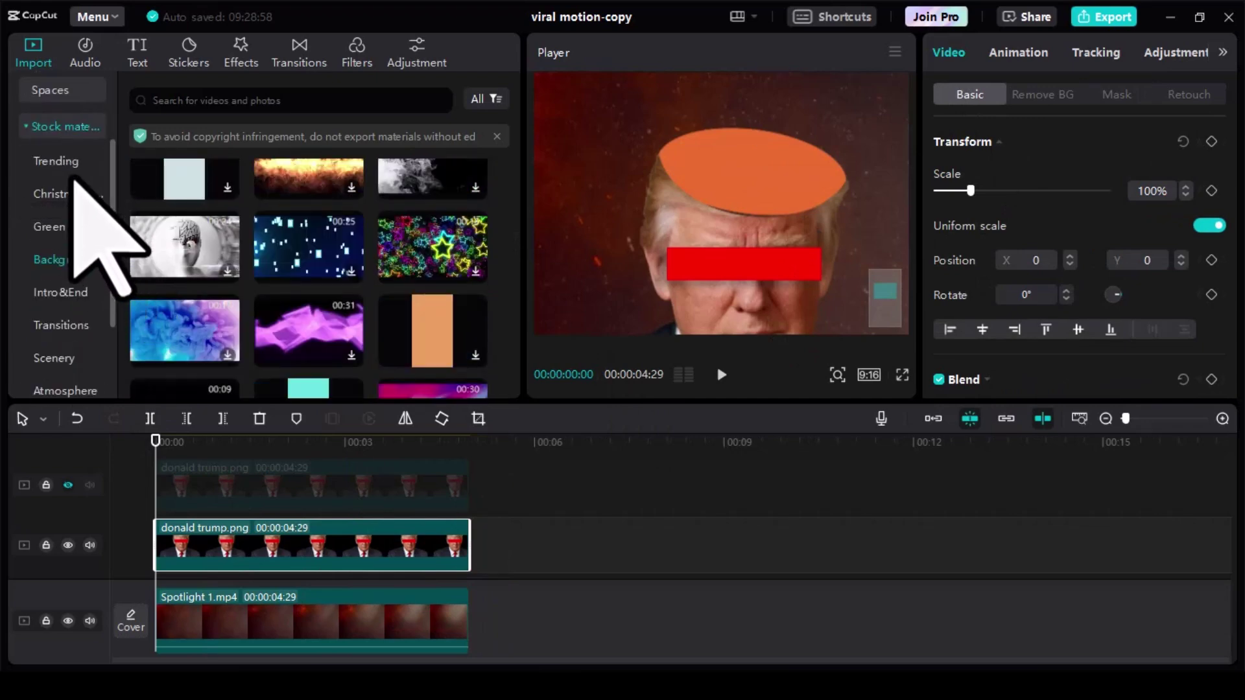
{"action": "left_click", "coordinate": [76, 162]}
{"action": "left_click_drag", "start_coordinate": [315, 247], "coordinate": [564, 574]}
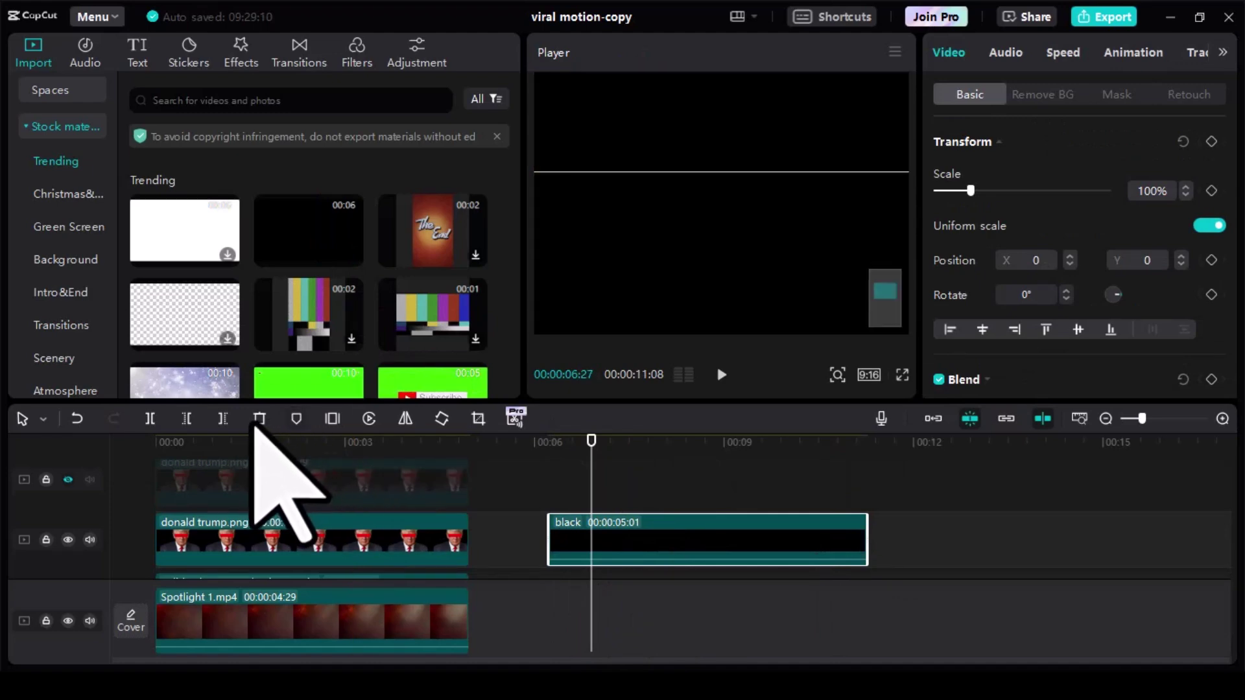
- Make a freeze frame from the black clip, keep only that part, and move it to 00:00 between the visible portrait and orange clips
{"action": "left_click", "coordinate": [331, 419]}
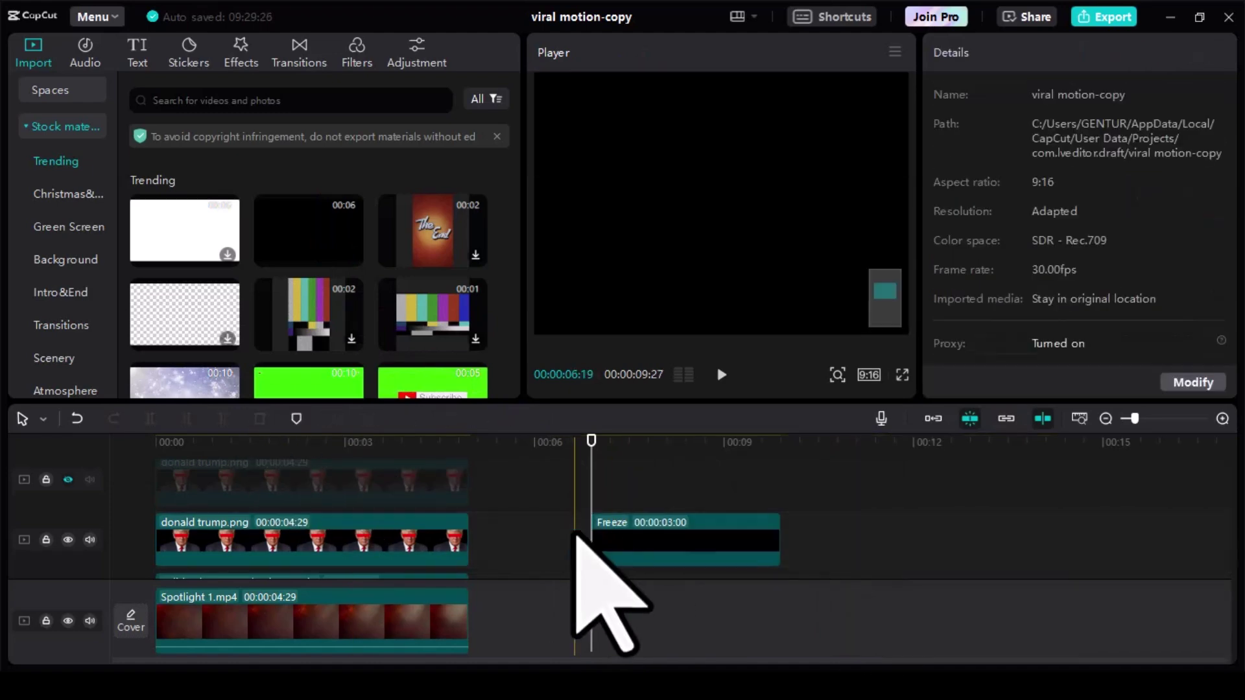
{"action": "scroll", "coordinate": [616, 519], "scroll_direction": "down", "scroll_amount": 1}
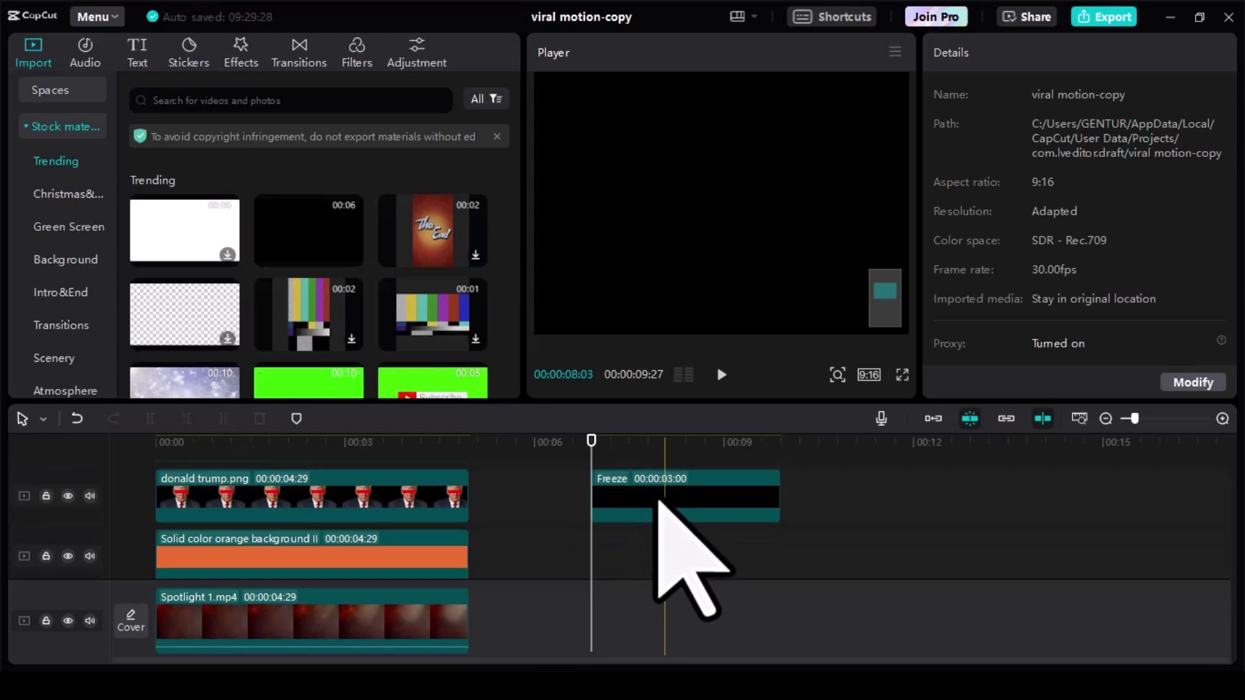
{"action": "left_click_drag", "start_coordinate": [660, 501], "coordinate": [224, 537]}
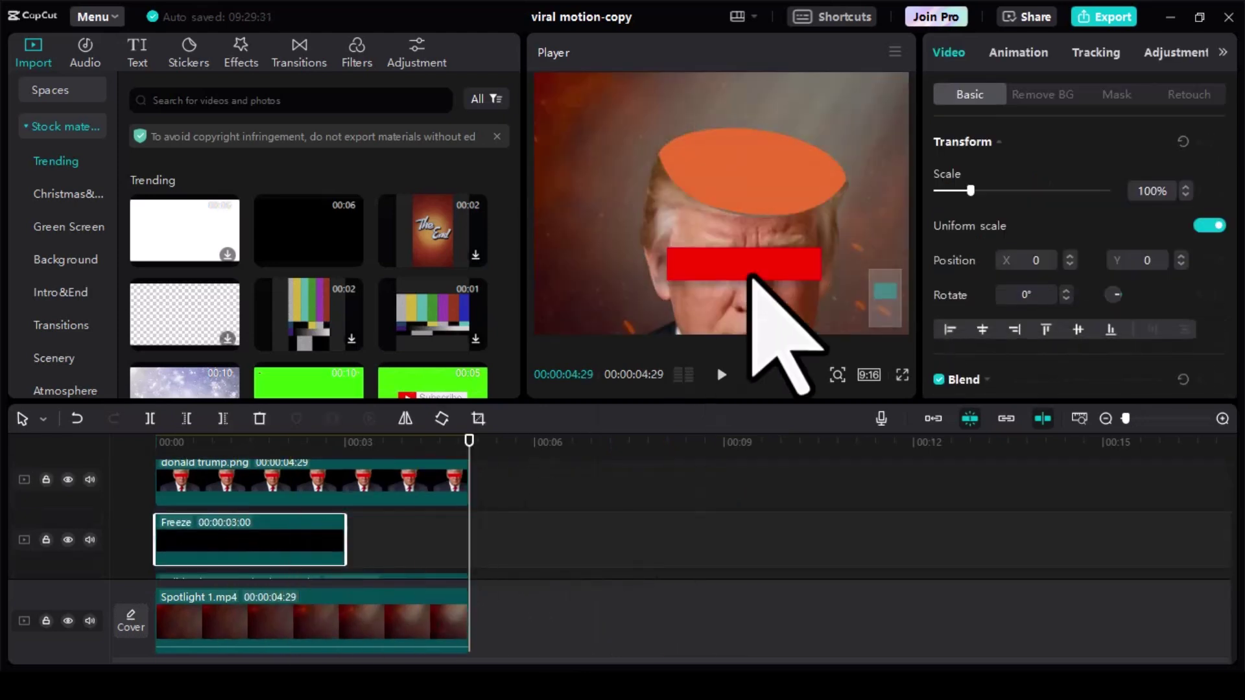
- Extend the black freeze clip to 00:00:04:29 and move its image up to Y 320 so it covers the head opening
{"action": "left_click", "coordinate": [239, 439]}
{"action": "left_click_drag", "start_coordinate": [346, 539], "coordinate": [410, 536]}
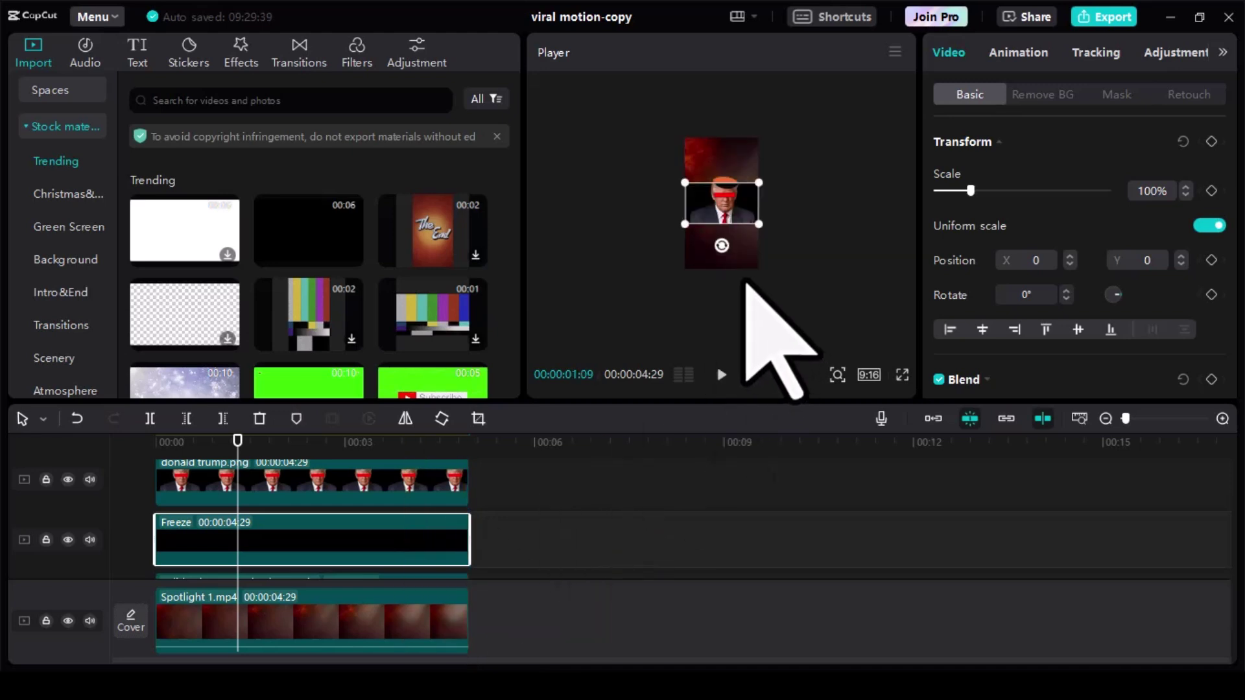
{"action": "left_click_drag", "start_coordinate": [752, 194], "coordinate": [754, 196]}
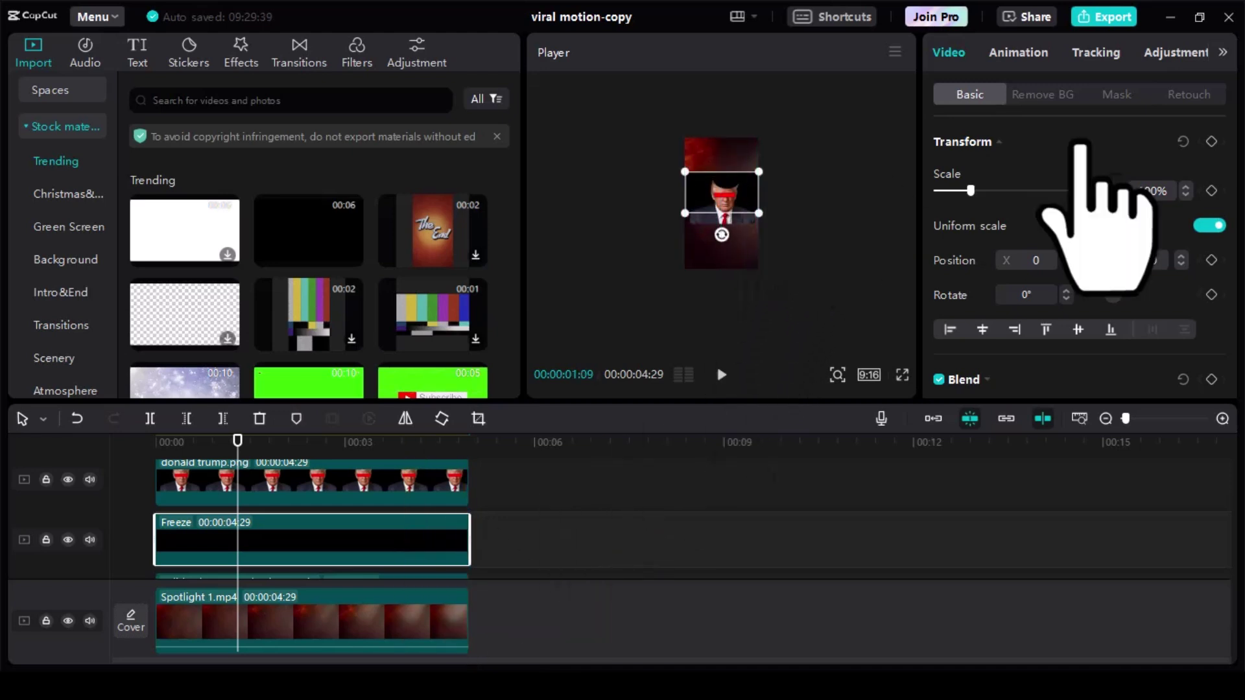
- Apply a circle mask to the black freeze clip, about 538 by 310, rotated 8° and centred at about X 100, Y 204
{"action": "left_click", "coordinate": [1129, 96]}
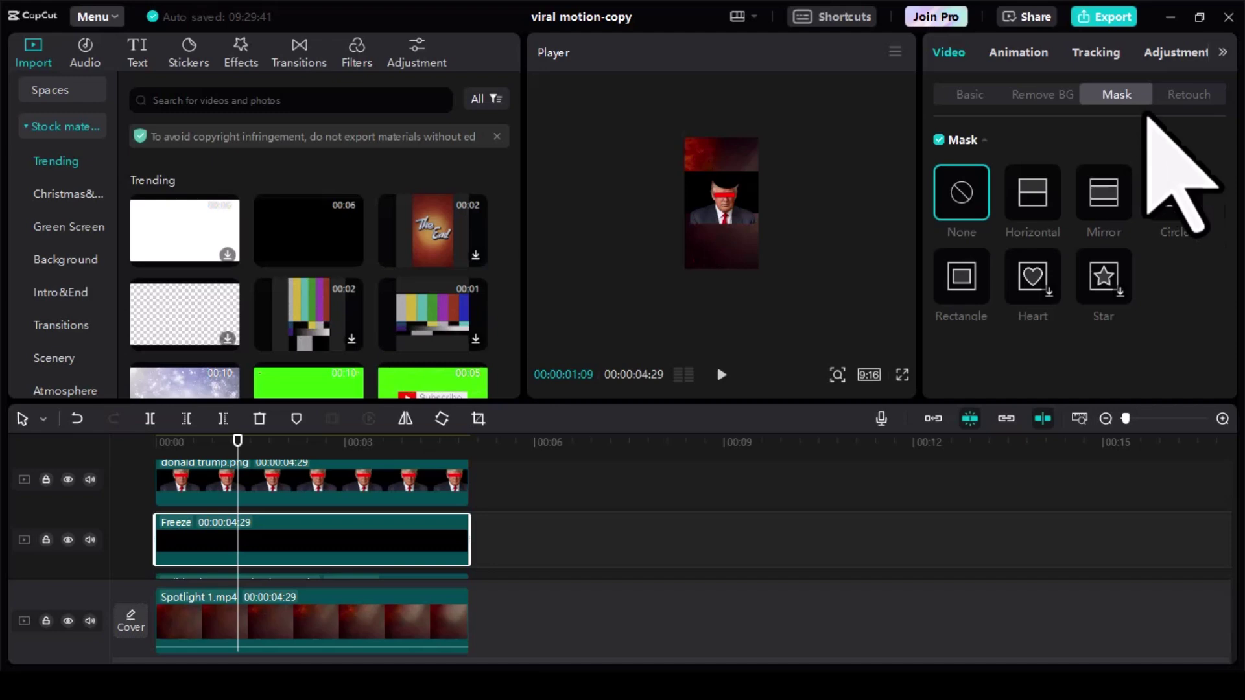
{"action": "left_click", "coordinate": [1179, 193]}
{"action": "scroll", "coordinate": [846, 210], "scroll_direction": "up", "scroll_amount": 5}
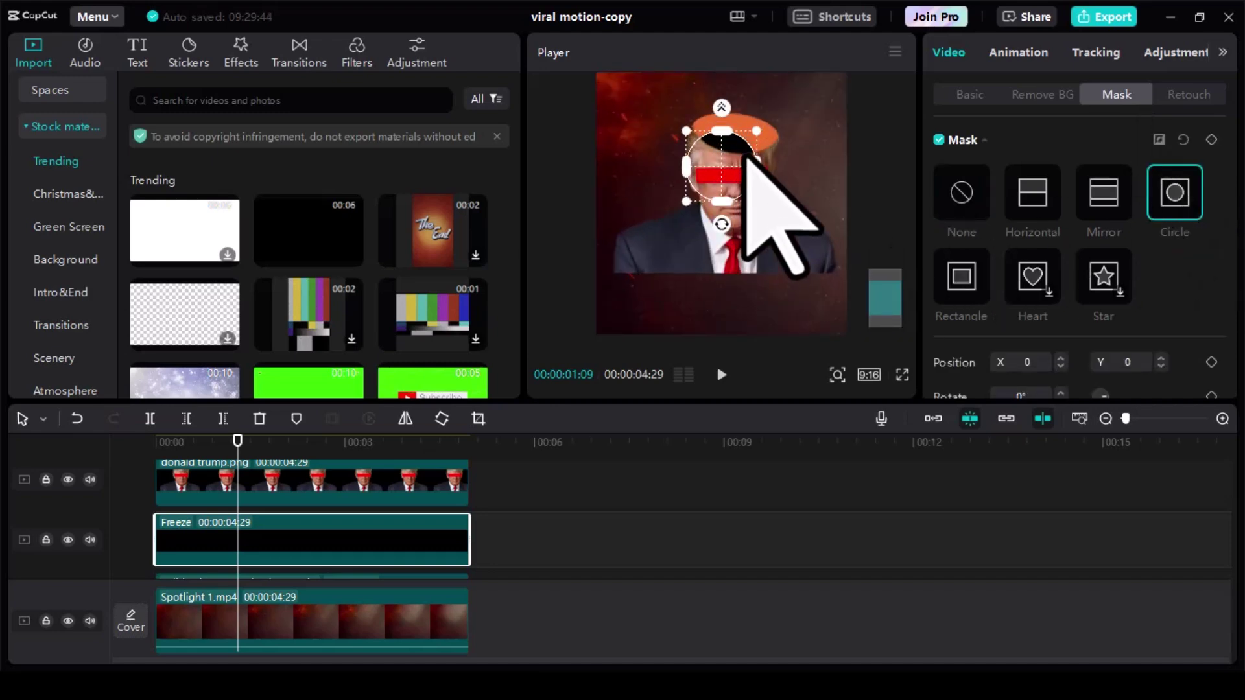
{"action": "left_click_drag", "start_coordinate": [759, 214], "coordinate": [780, 195]}
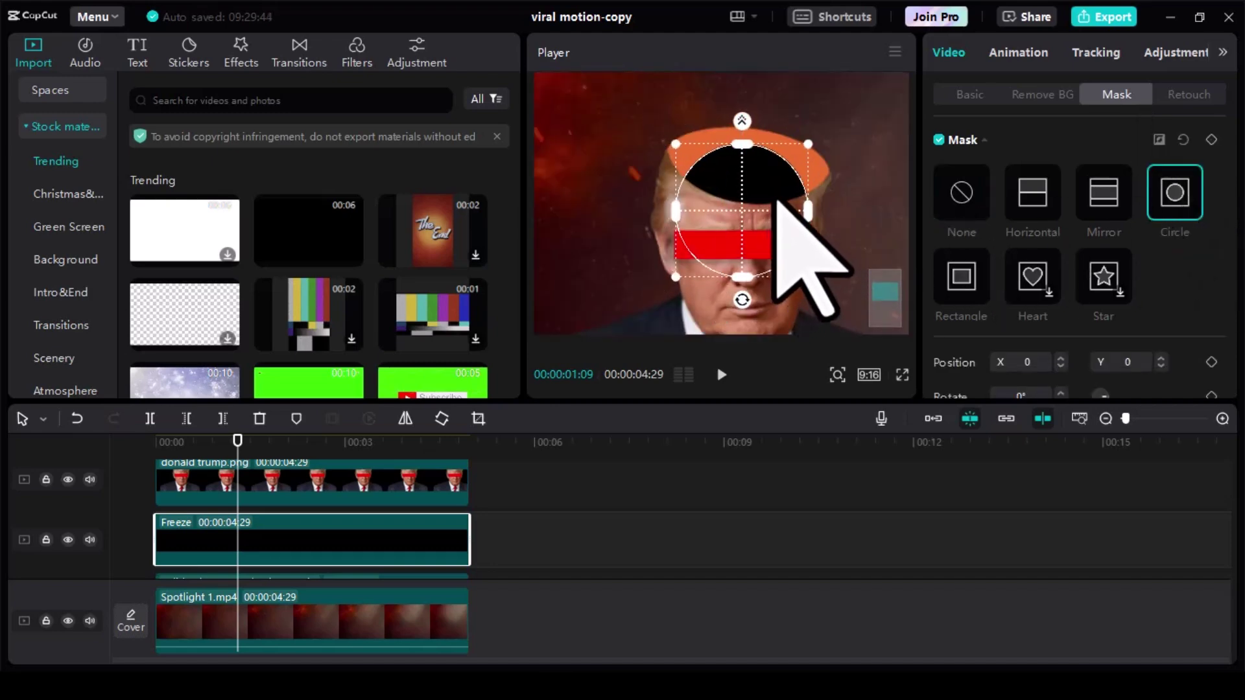
{"action": "mouse_move", "coordinate": [739, 255]}
{"action": "left_mouse_down"}
{"action": "mouse_move", "coordinate": [757, 222]}
{"action": "mouse_move", "coordinate": [733, 242]}
{"action": "left_mouse_up"}
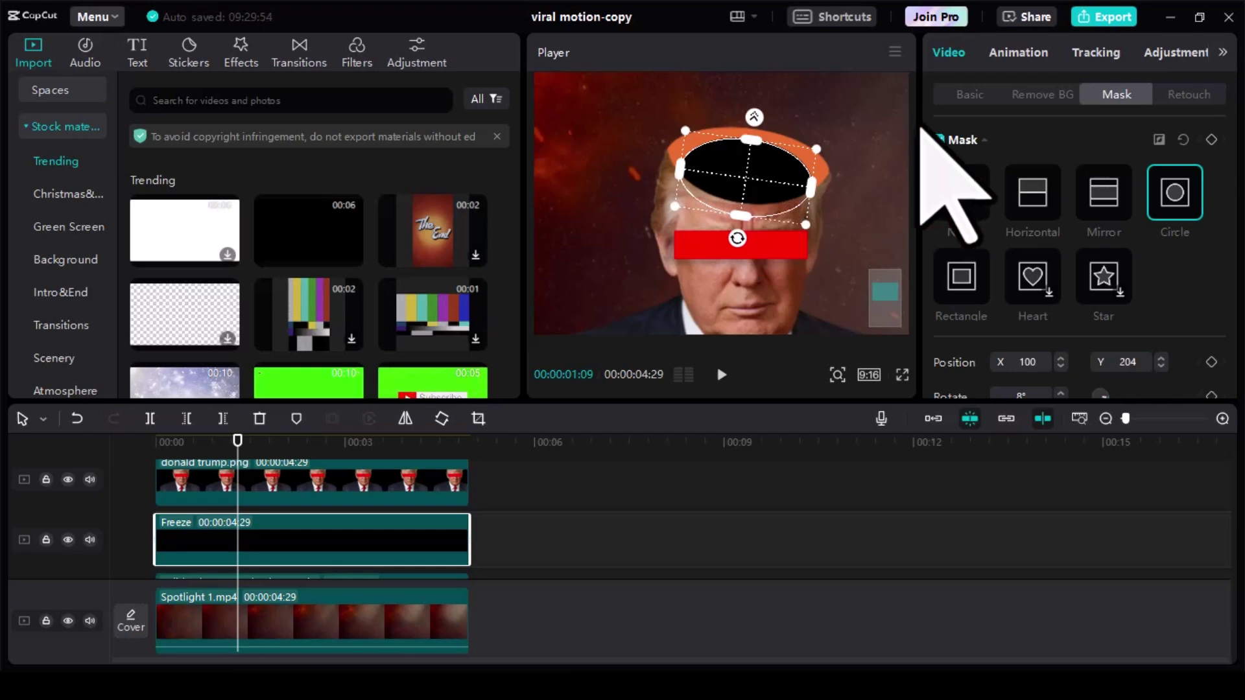
- Feather the black clip's mask by 14 and lower the clip's opacity to 77%
{"action": "scroll", "coordinate": [1111, 292], "scroll_direction": "down", "scroll_amount": 3}
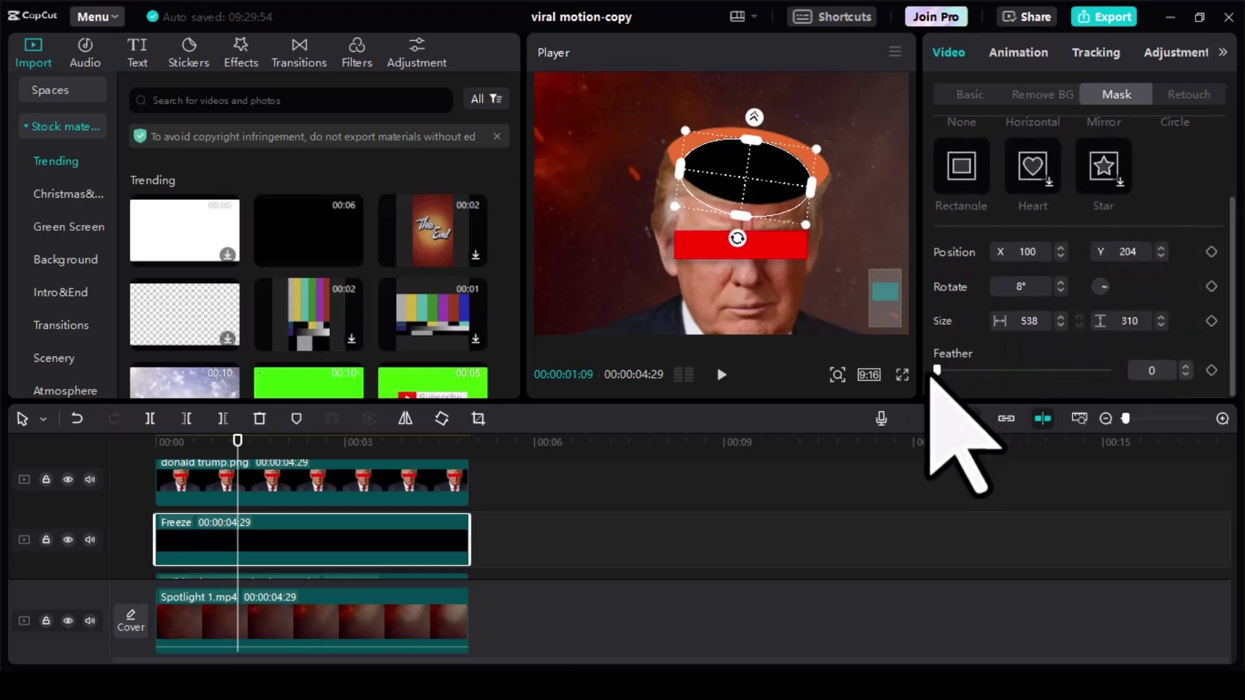
{"action": "left_click_drag", "start_coordinate": [937, 370], "coordinate": [956, 370]}
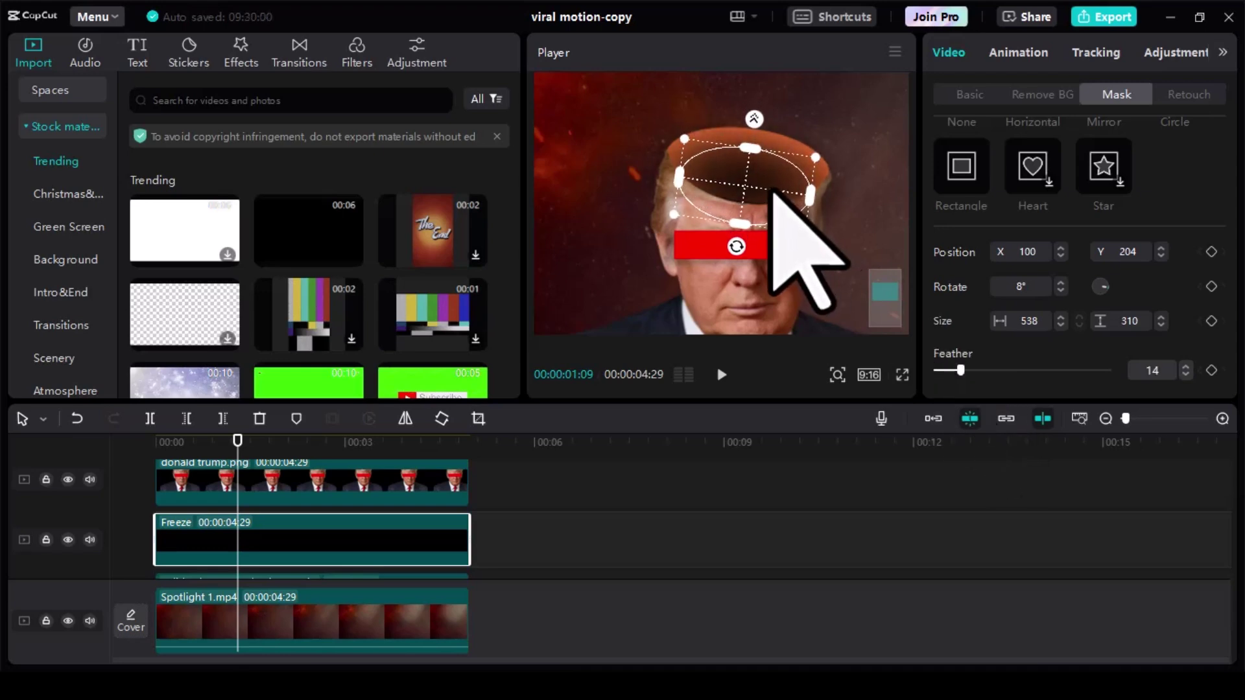
{"action": "left_click", "coordinate": [968, 94]}
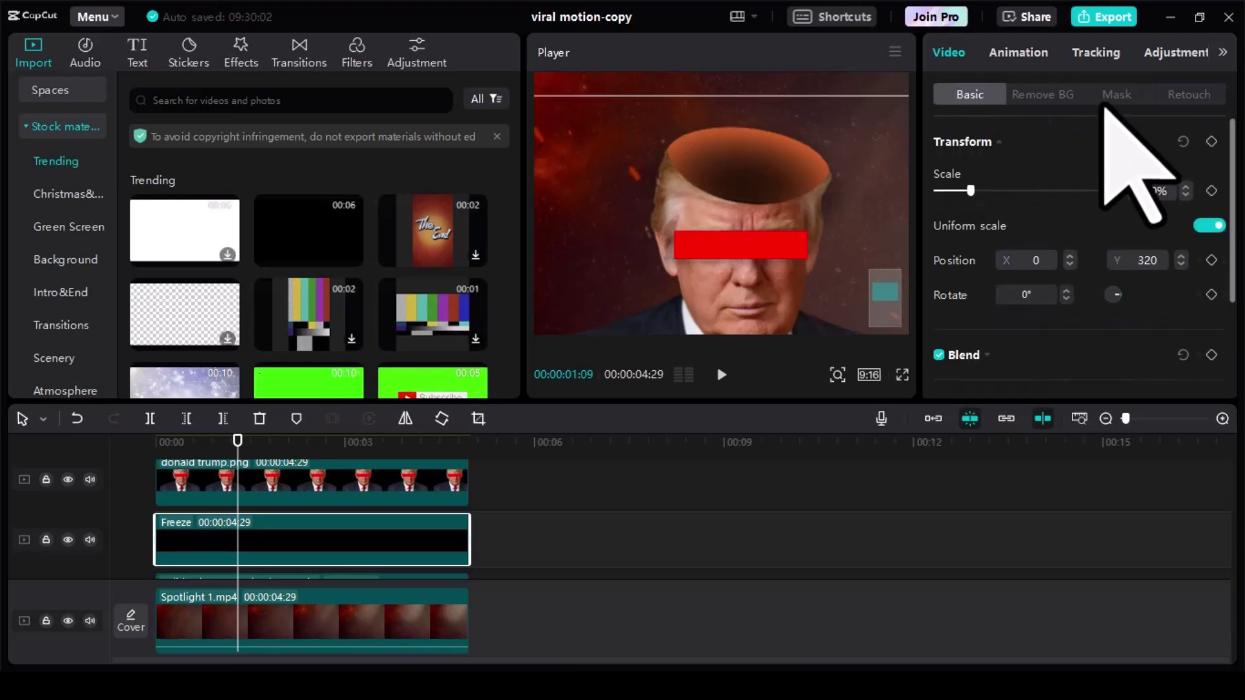
{"action": "scroll", "coordinate": [1025, 350], "scroll_direction": "down", "scroll_amount": 4}
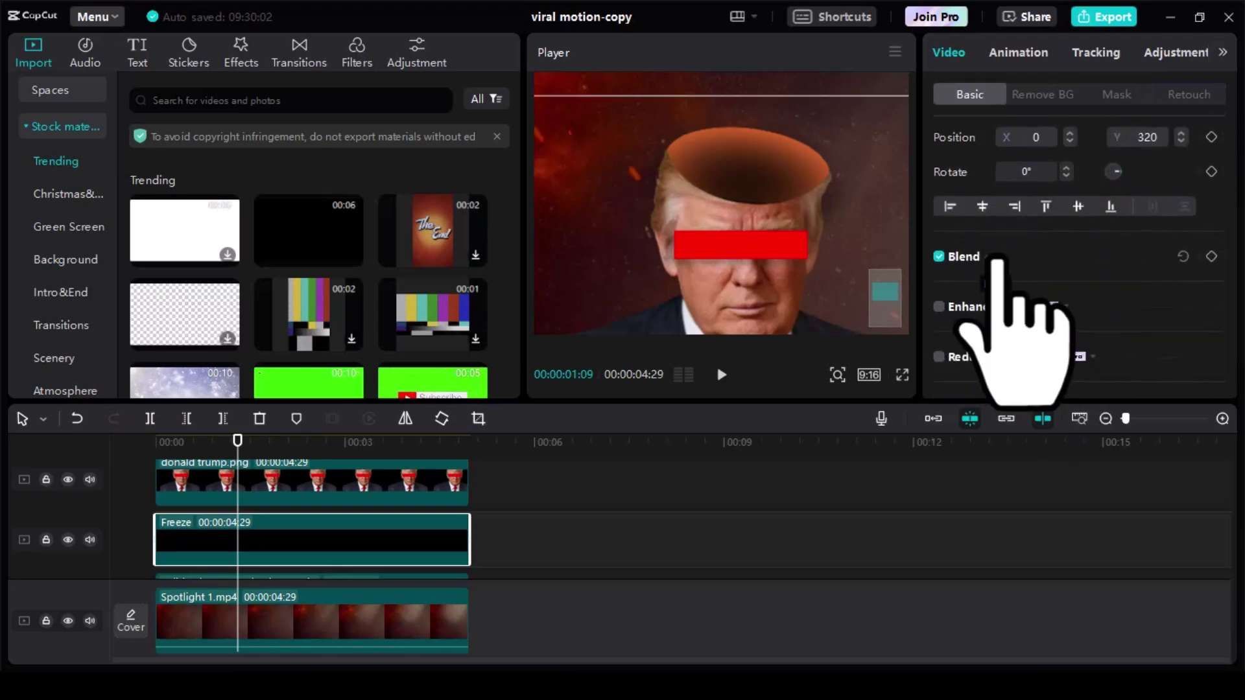
{"action": "left_click", "coordinate": [996, 260]}
{"action": "left_click", "coordinate": [1073, 339]}
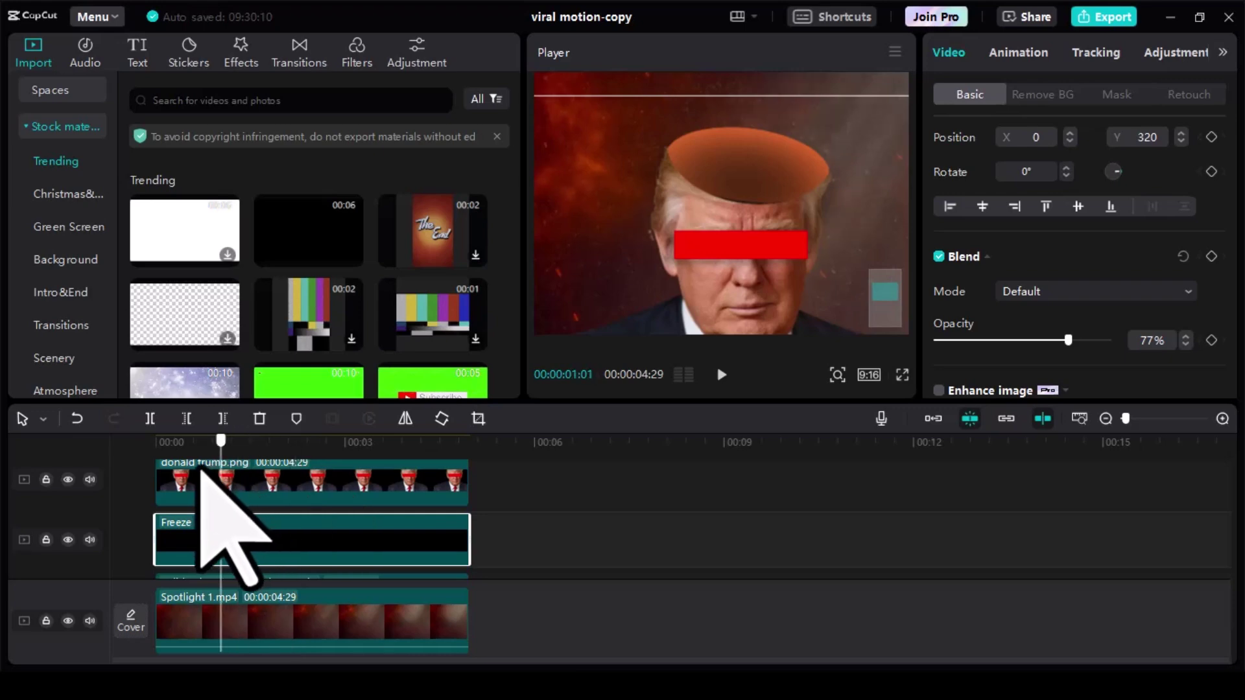
- Add dollar.png from the imported media at 00:00 between the visible portrait and black freeze clips, and extend it to 00:00:04:29
{"action": "left_click", "coordinate": [156, 447]}
{"action": "scroll", "coordinate": [65, 162], "scroll_direction": "up", "scroll_amount": 2}
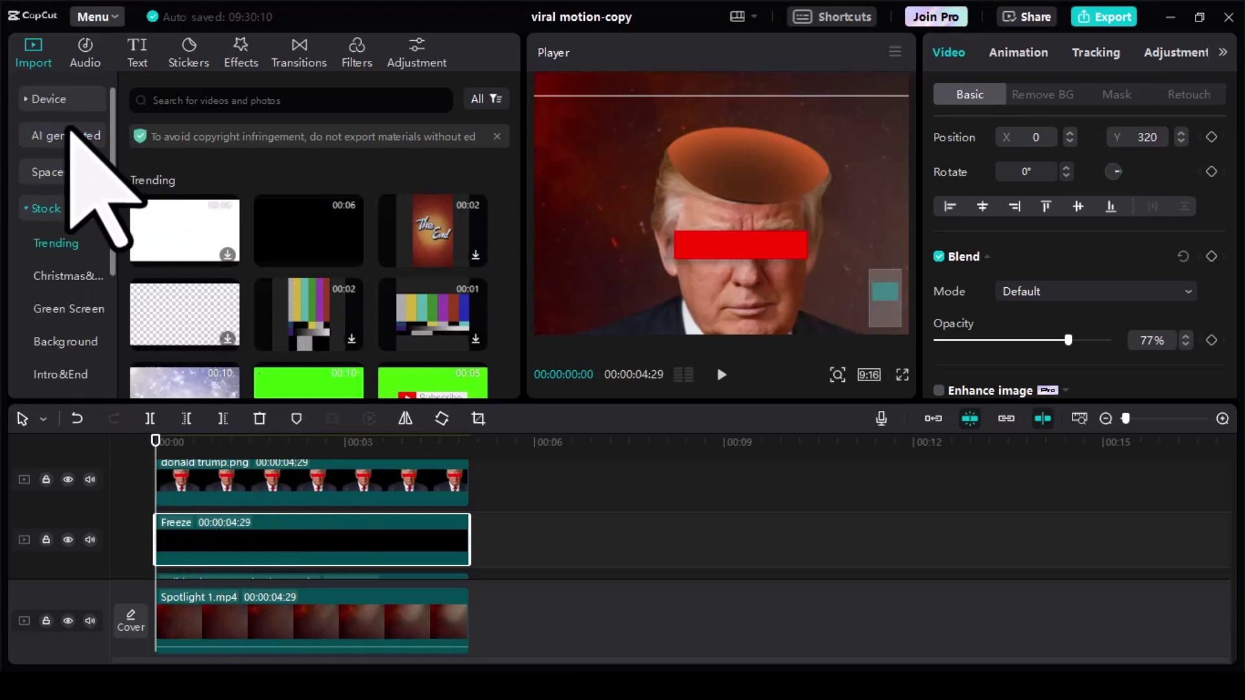
{"action": "left_click", "coordinate": [50, 95]}
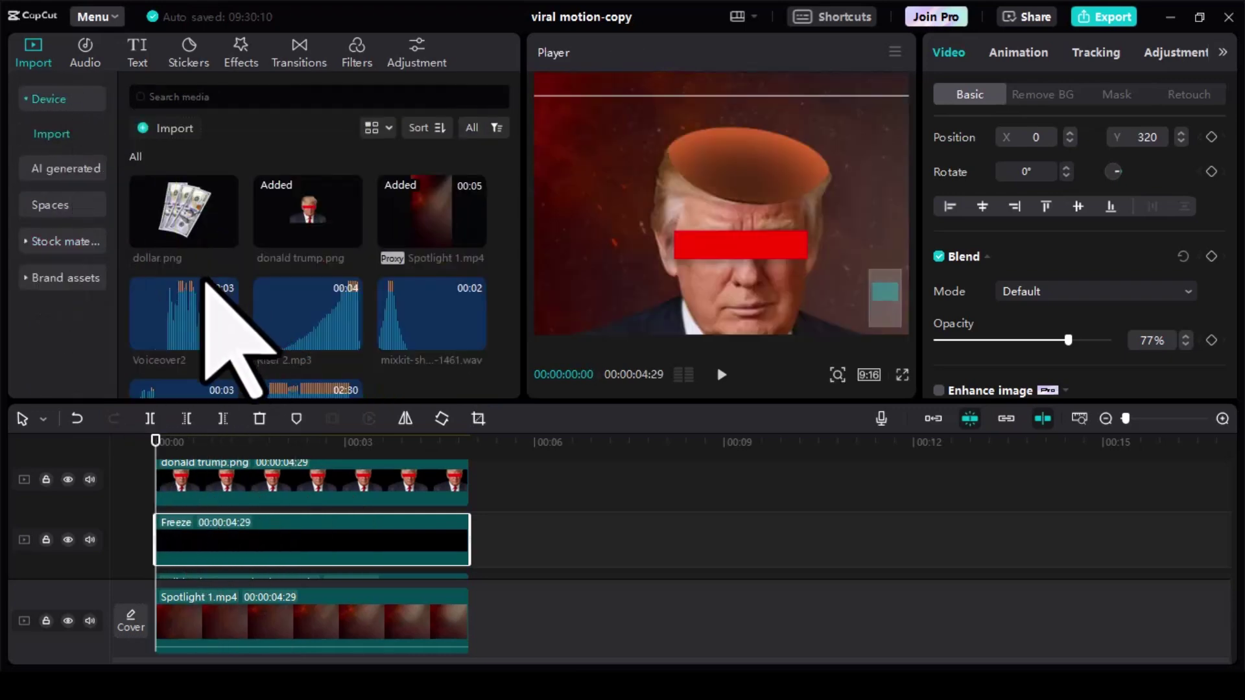
{"action": "left_click", "coordinate": [613, 503]}
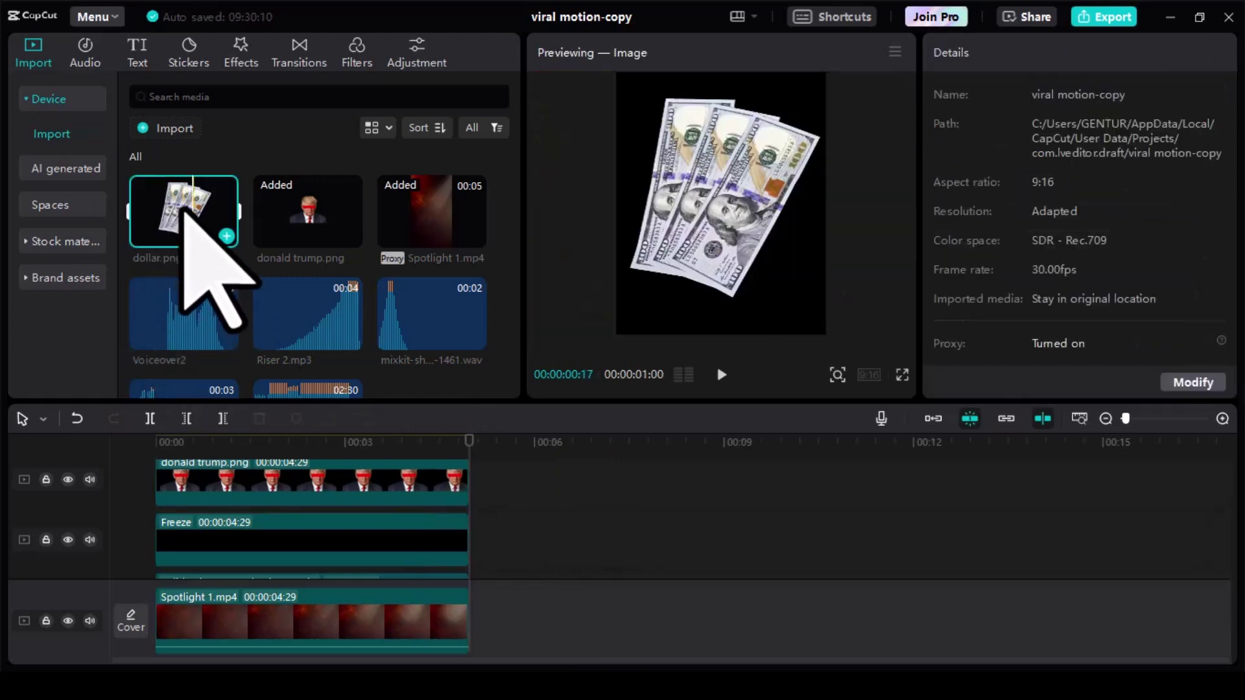
{"action": "left_click_drag", "start_coordinate": [183, 211], "coordinate": [162, 515]}
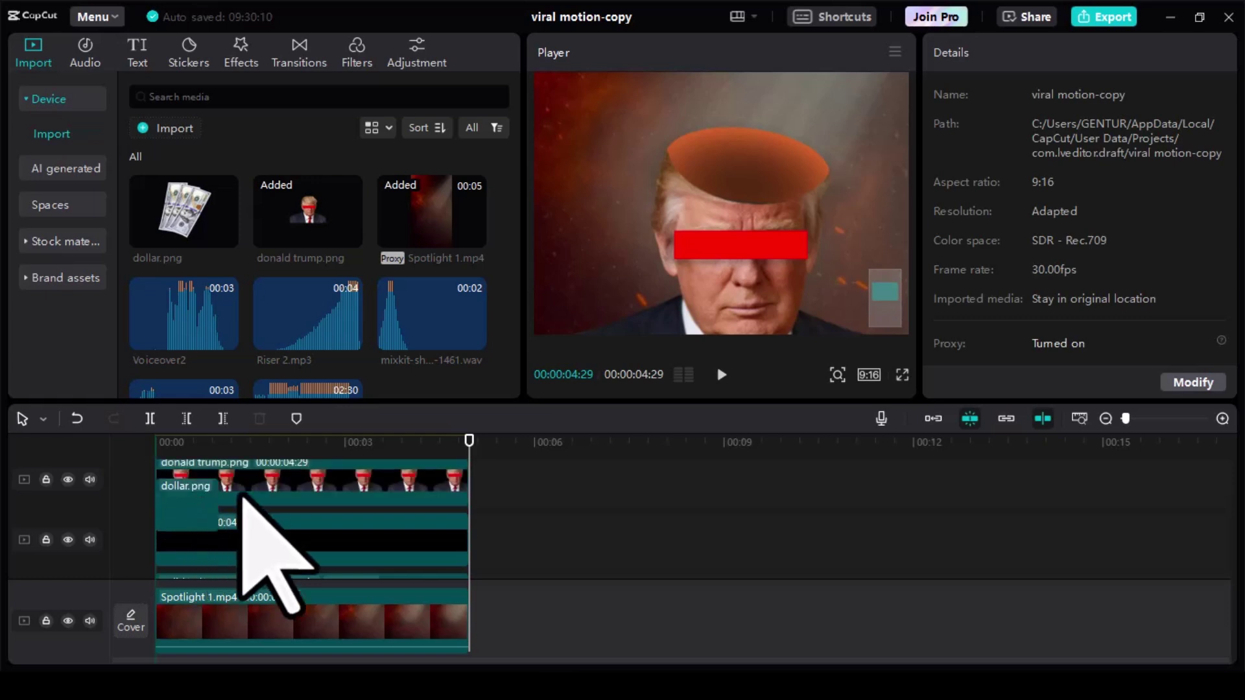
{"action": "left_click_drag", "start_coordinate": [243, 499], "coordinate": [298, 496]}
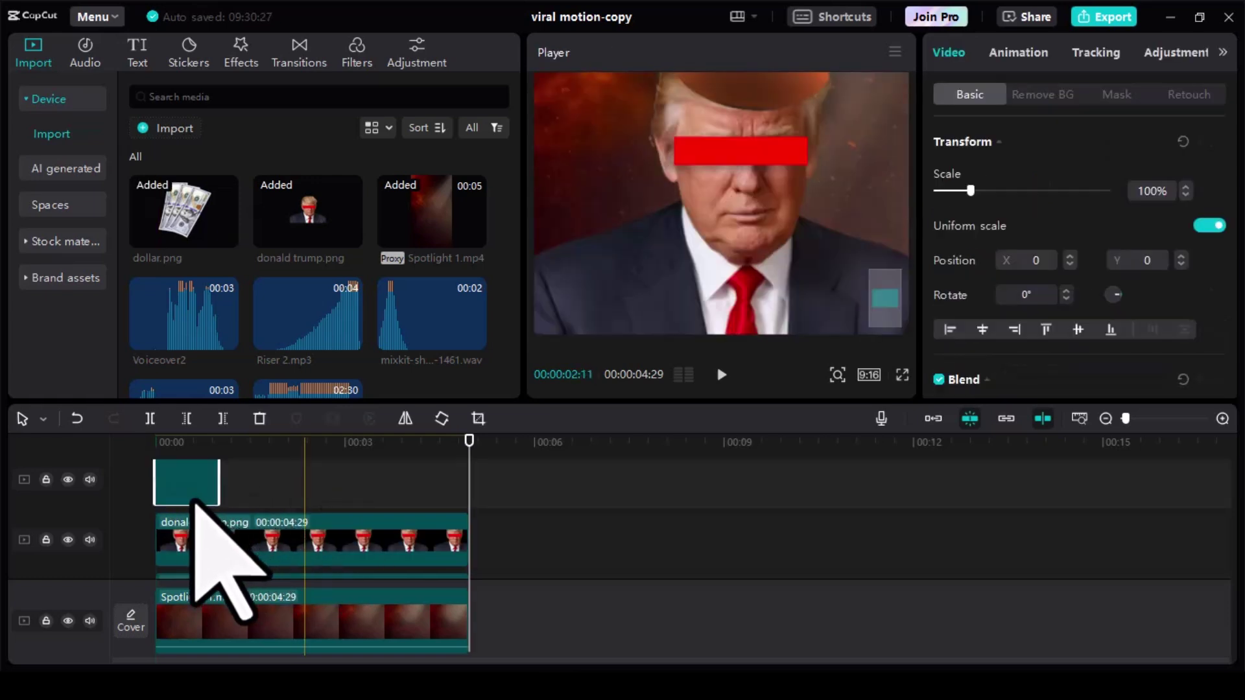
{"action": "scroll", "coordinate": [188, 498], "scroll_direction": "down", "scroll_amount": 1}
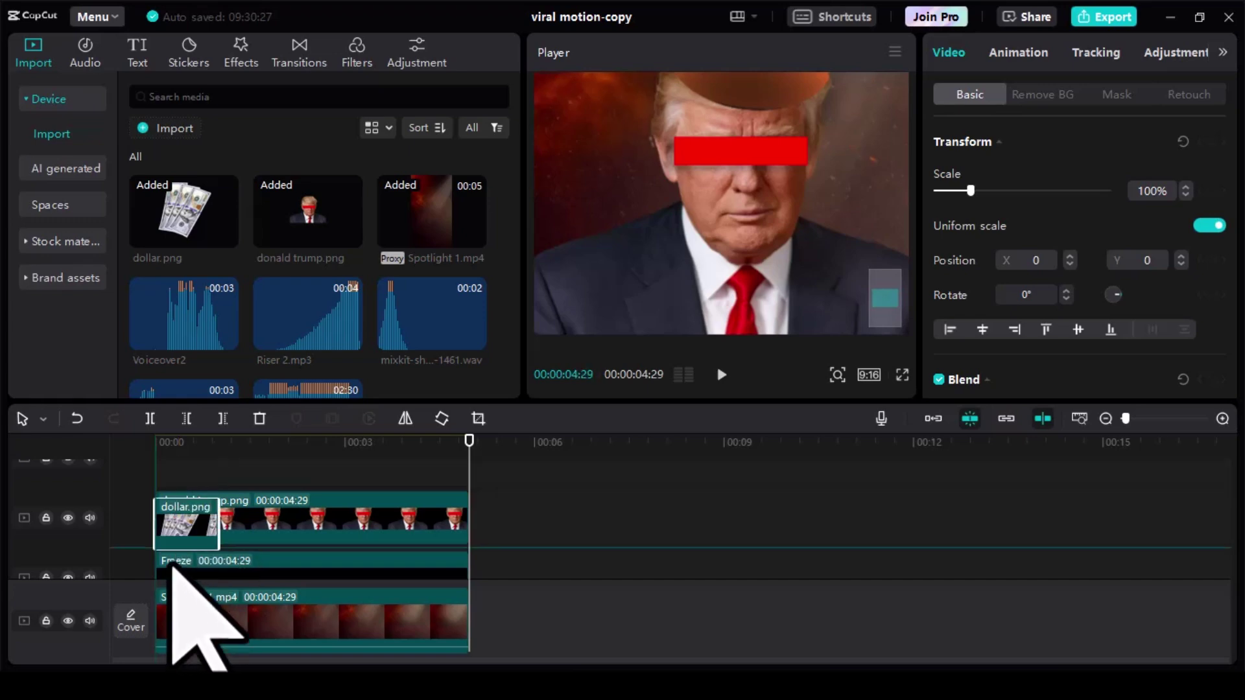
{"action": "left_click_drag", "start_coordinate": [172, 564], "coordinate": [312, 528]}
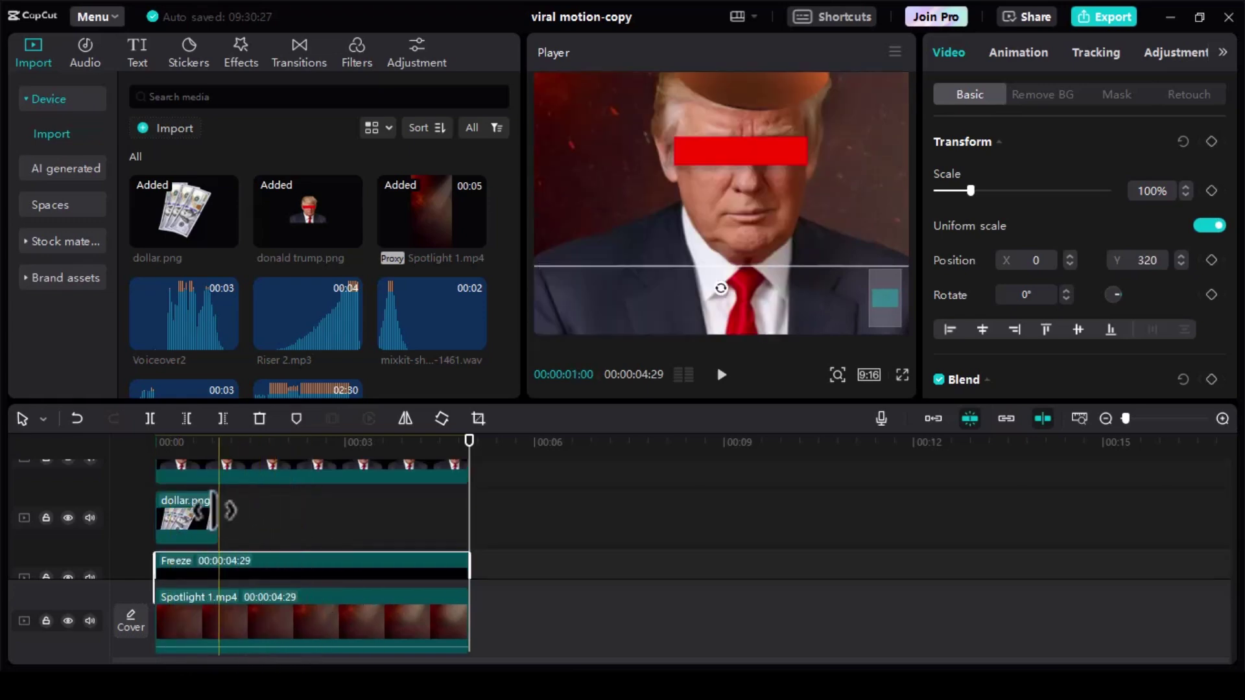
{"action": "left_click_drag", "start_coordinate": [217, 519], "coordinate": [413, 525]}
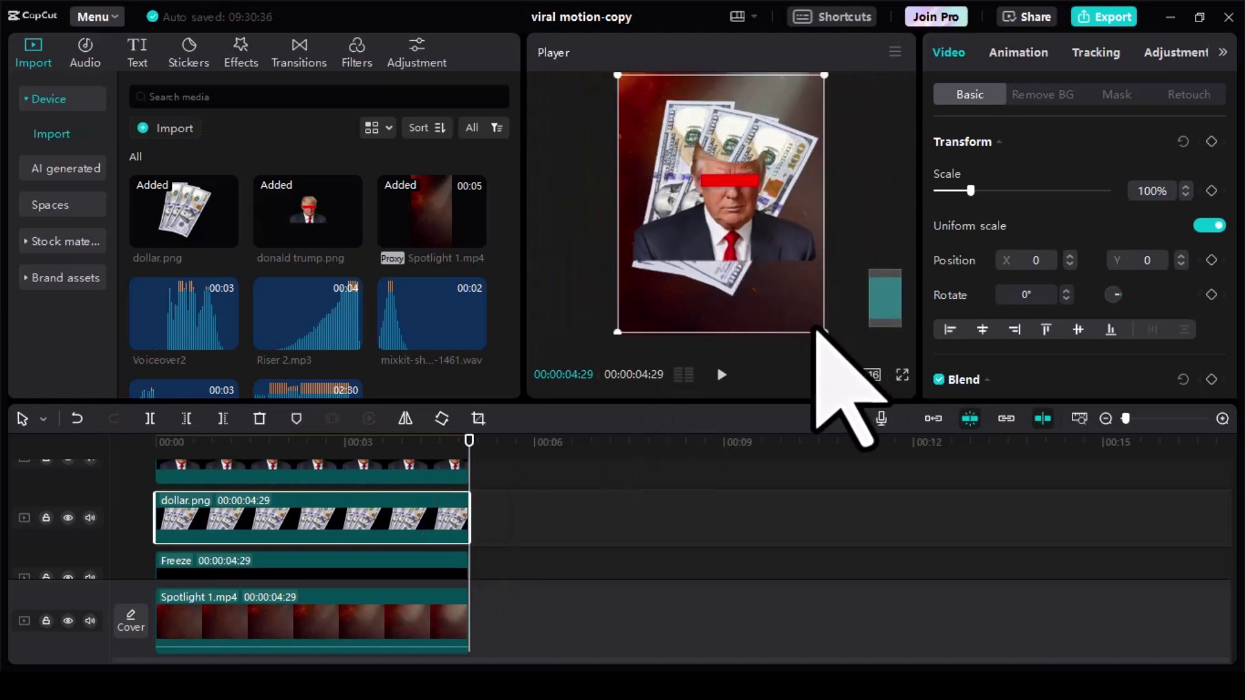
- Scale the dollar image to about 35%, rotate it -12° and position it behind the portrait at about X 114, Y 0
{"action": "left_click_drag", "start_coordinate": [824, 332], "coordinate": [705, 137]}
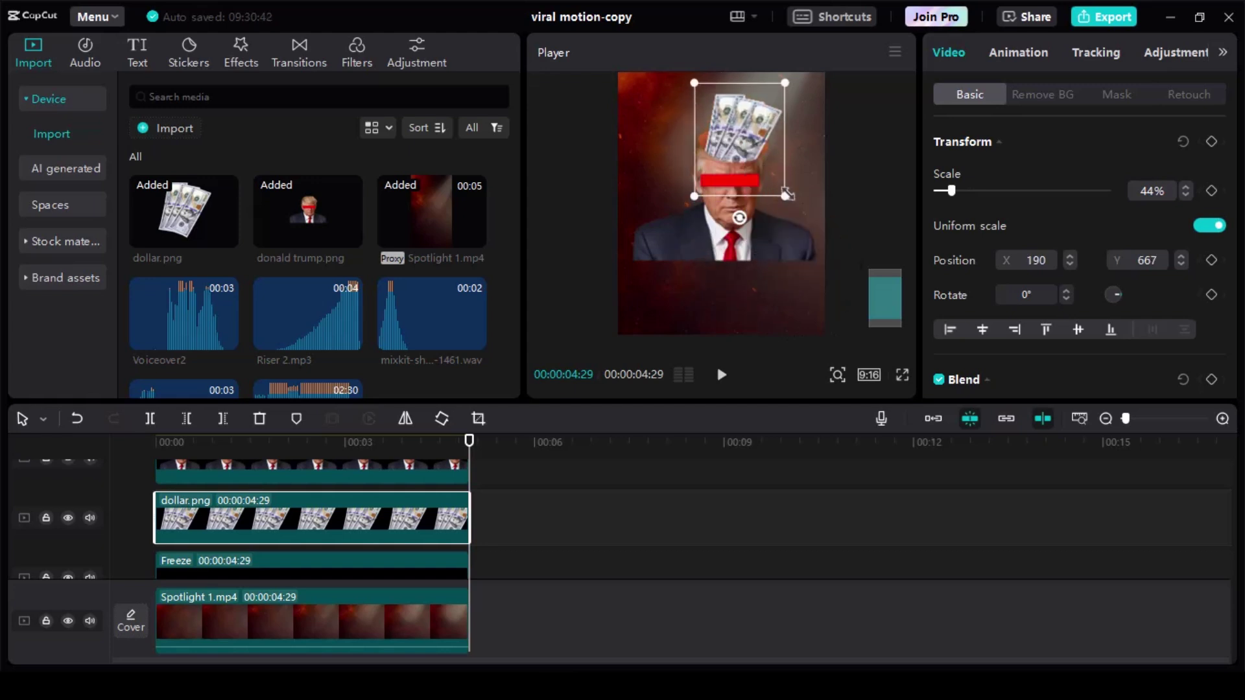
{"action": "mouse_move", "coordinate": [739, 214]}
{"action": "left_mouse_down"}
{"action": "mouse_move", "coordinate": [780, 185]}
{"action": "mouse_move", "coordinate": [736, 208]}
{"action": "mouse_move", "coordinate": [732, 198]}
{"action": "left_mouse_up"}
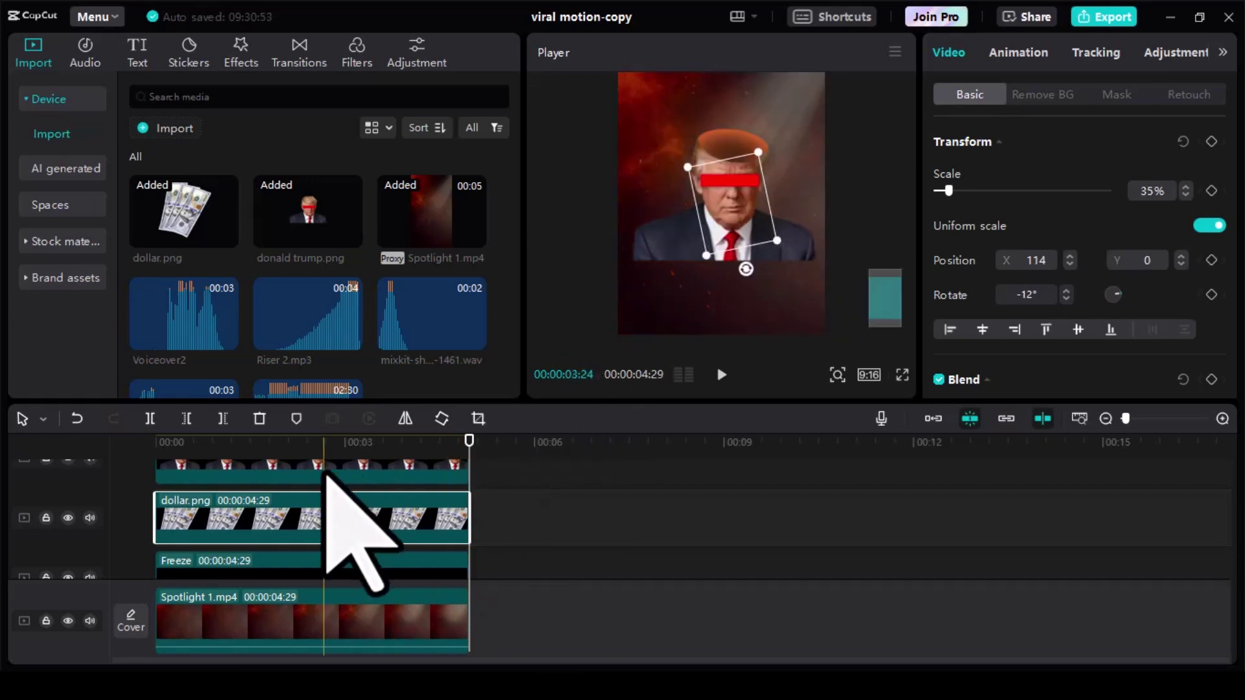
{"action": "left_click", "coordinate": [540, 509]}
- Return to the start of the timeline, unhide the top portrait track and check the portrait layers by toggling their visibility
{"action": "scroll", "coordinate": [279, 513], "scroll_direction": "up", "scroll_amount": 3}
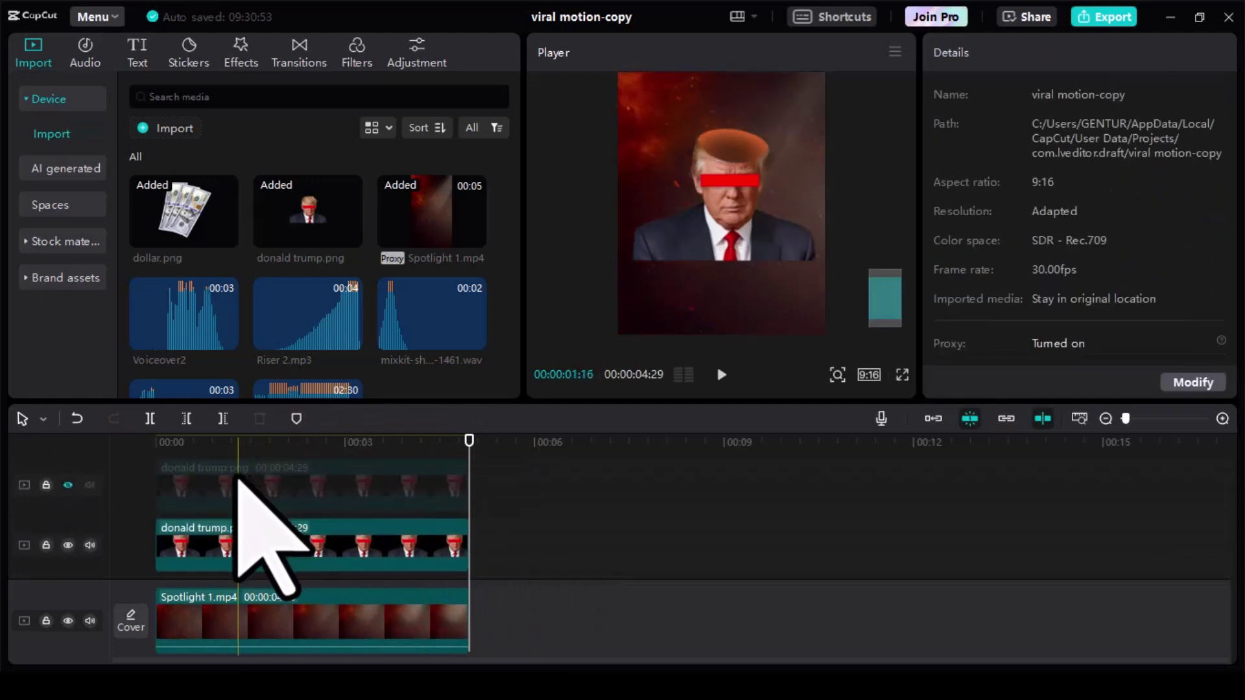
{"action": "left_click_drag", "start_coordinate": [227, 445], "coordinate": [133, 473]}
{"action": "left_click", "coordinate": [67, 485]}
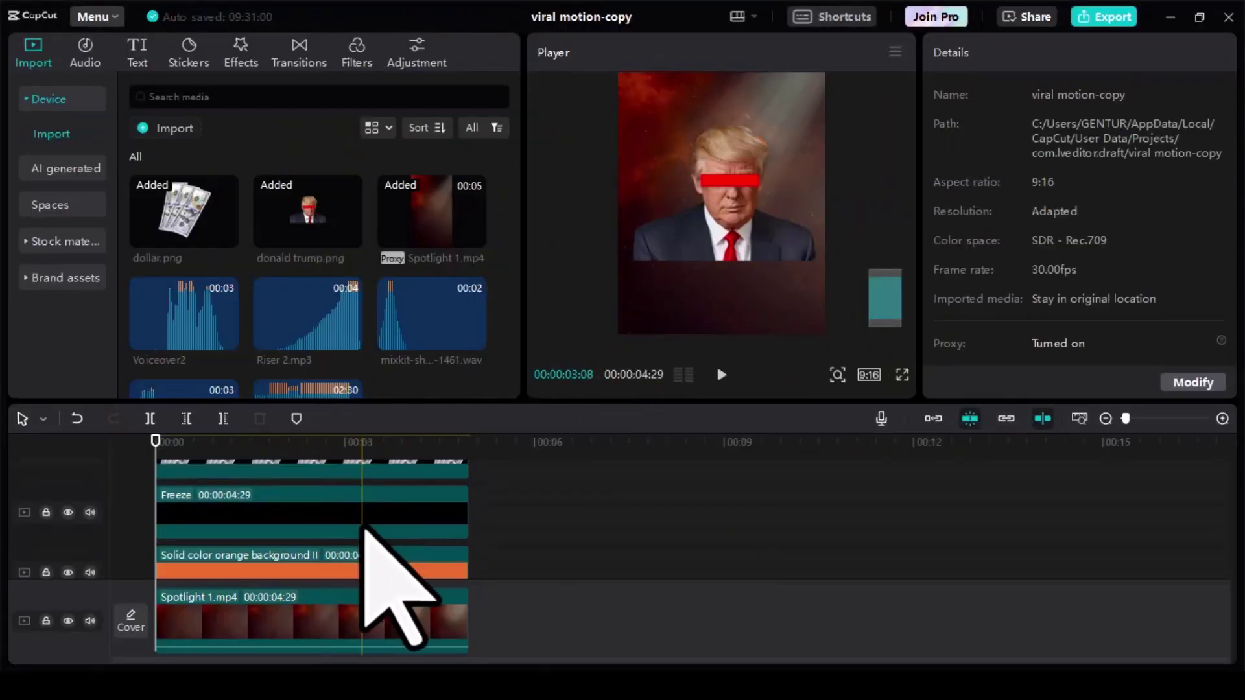
{"action": "left_click", "coordinate": [259, 562]}
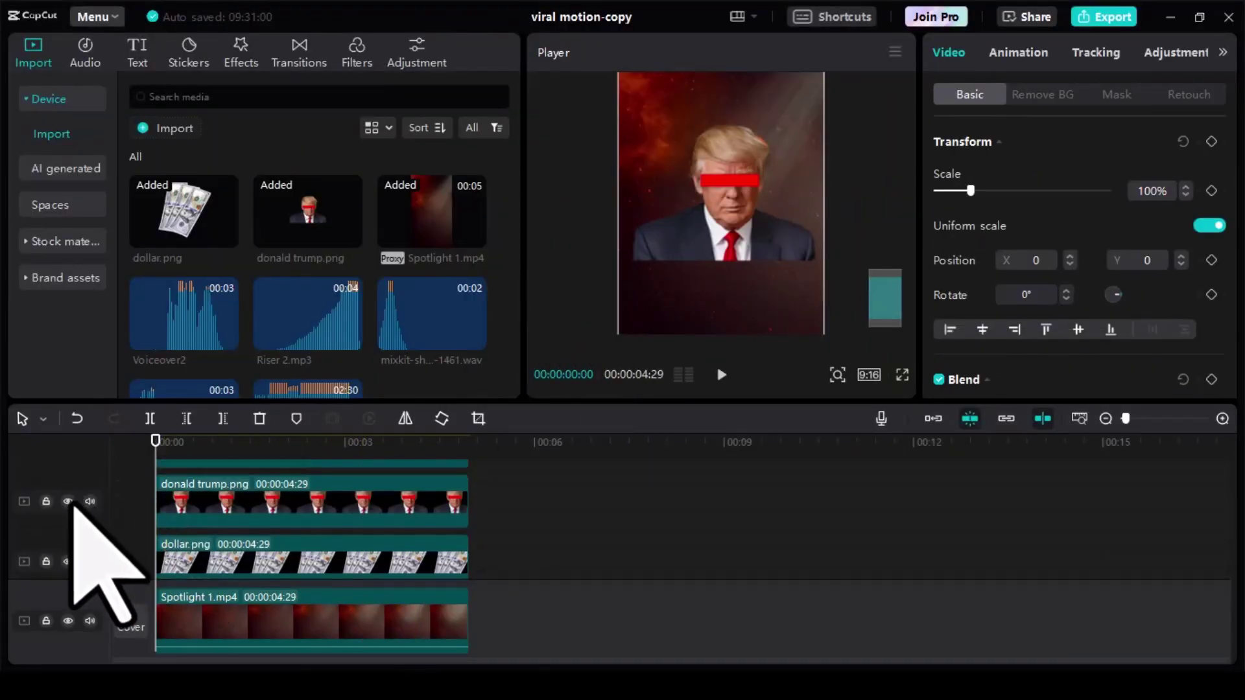
{"action": "left_click", "coordinate": [68, 501]}
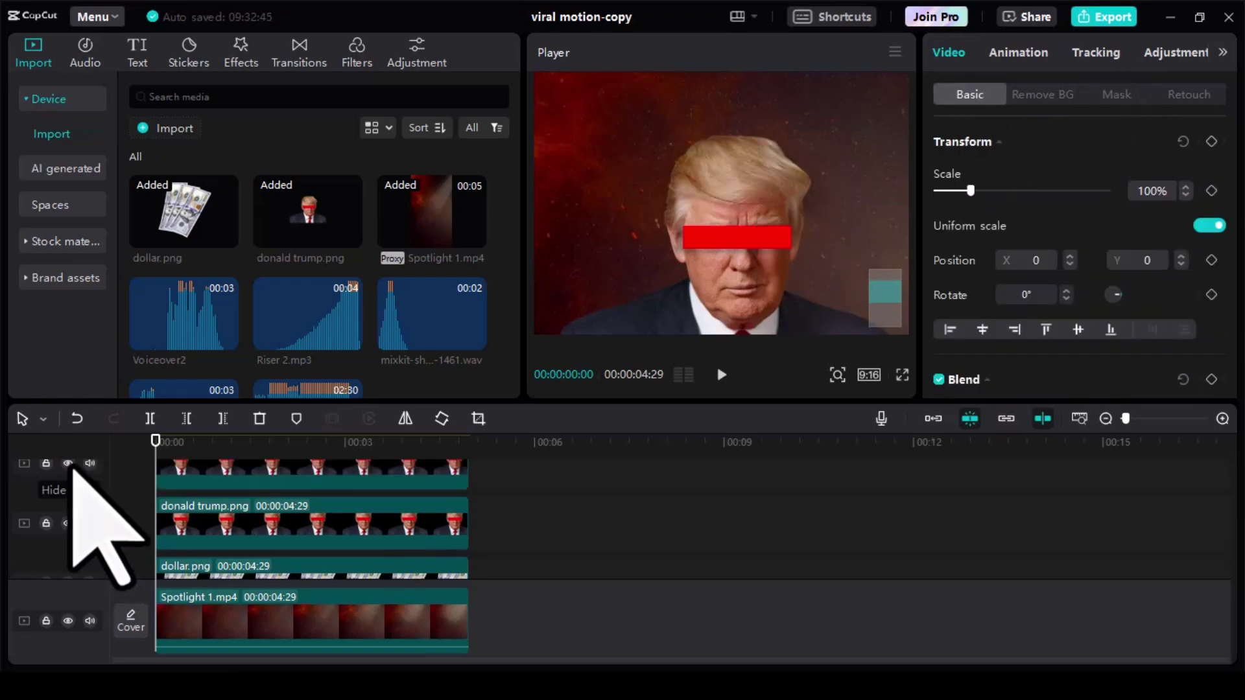
{"action": "left_click", "coordinate": [67, 463]}
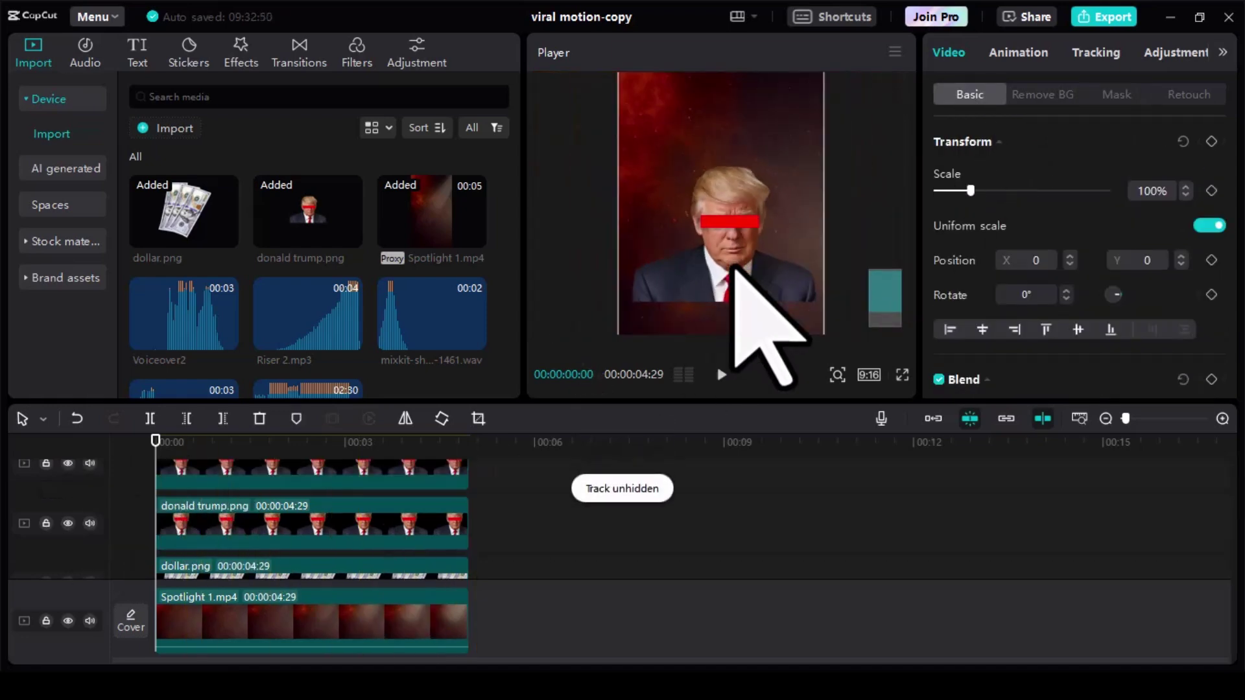
{"action": "scroll", "coordinate": [285, 519], "scroll_direction": "up", "scroll_amount": 1}
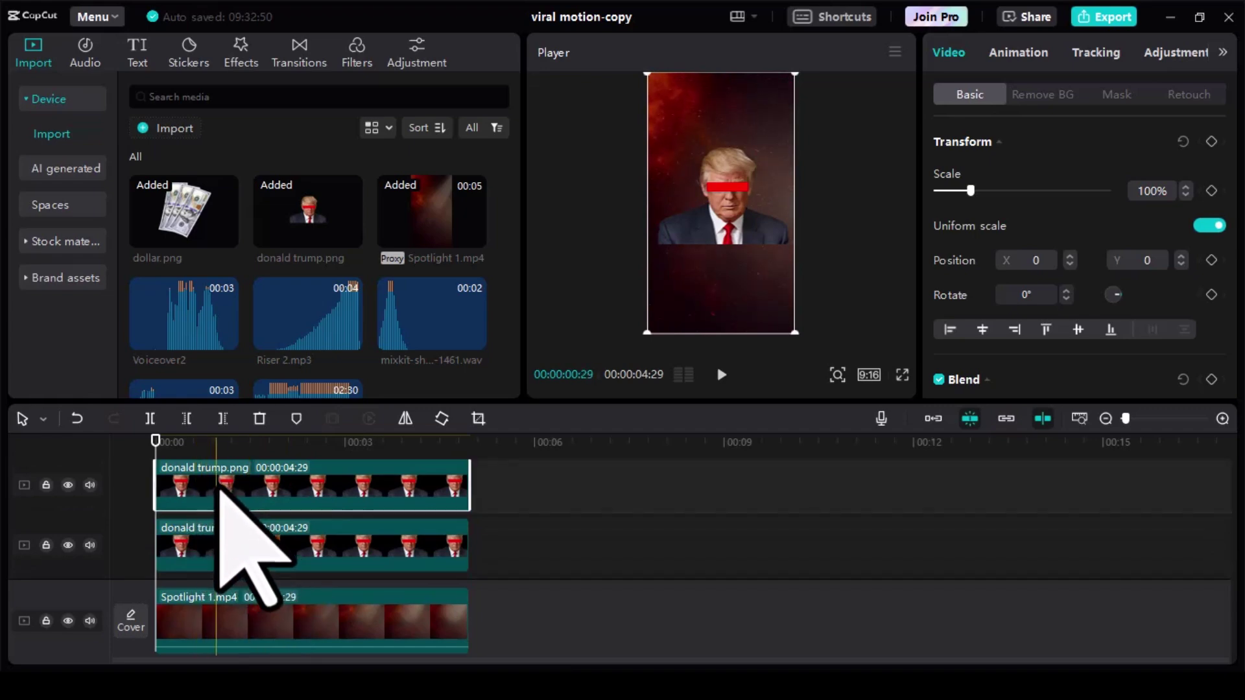
- Try a slide entrance animation on the top portrait clip
{"action": "left_click", "coordinate": [1019, 55]}
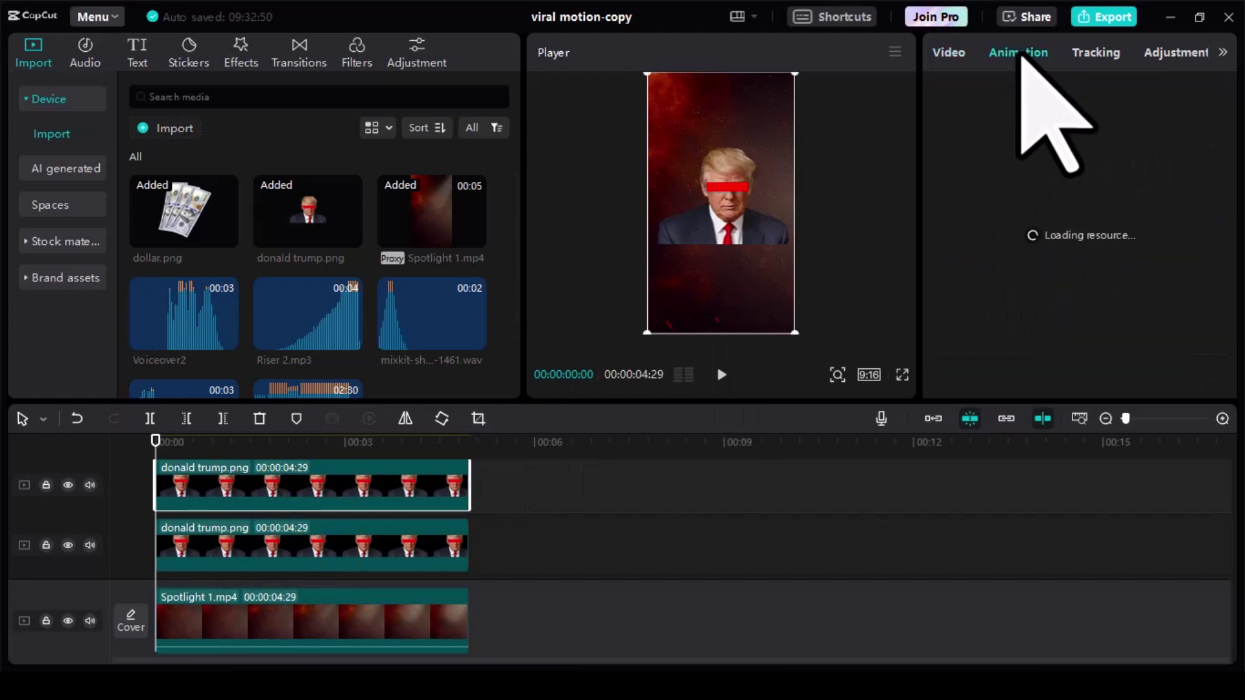
{"action": "scroll", "coordinate": [1070, 264], "scroll_direction": "down", "scroll_amount": 5}
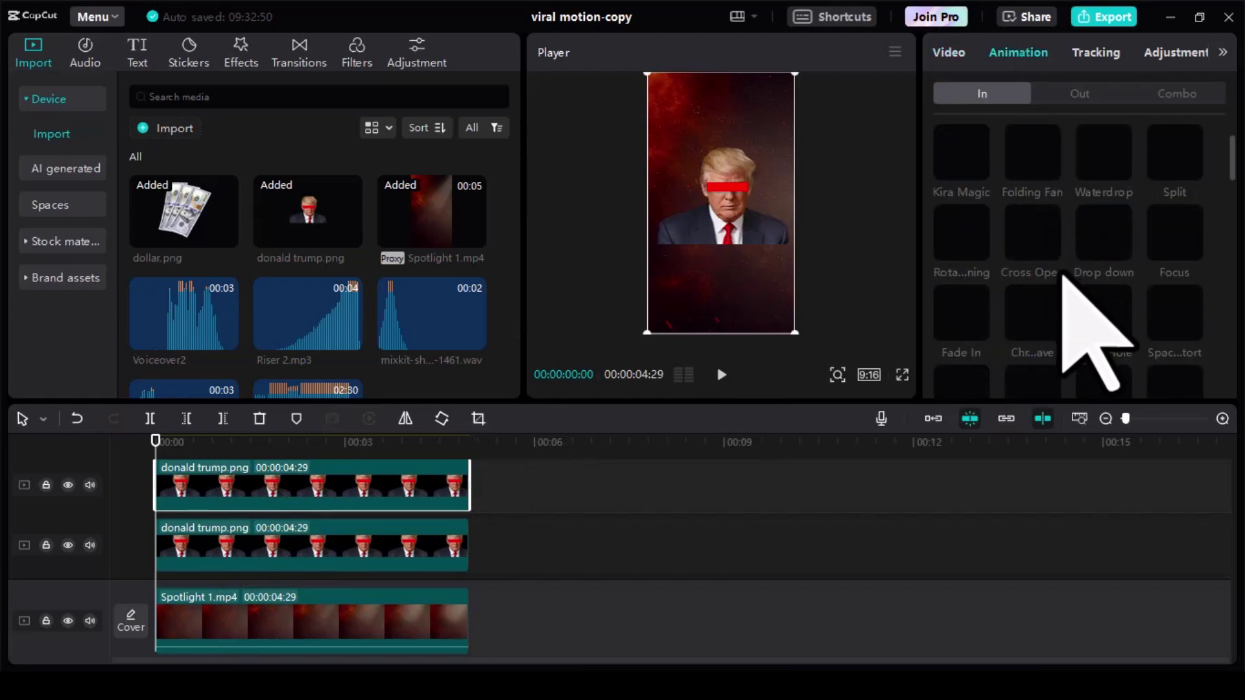
{"action": "scroll", "coordinate": [1023, 305], "scroll_direction": "down", "scroll_amount": 2}
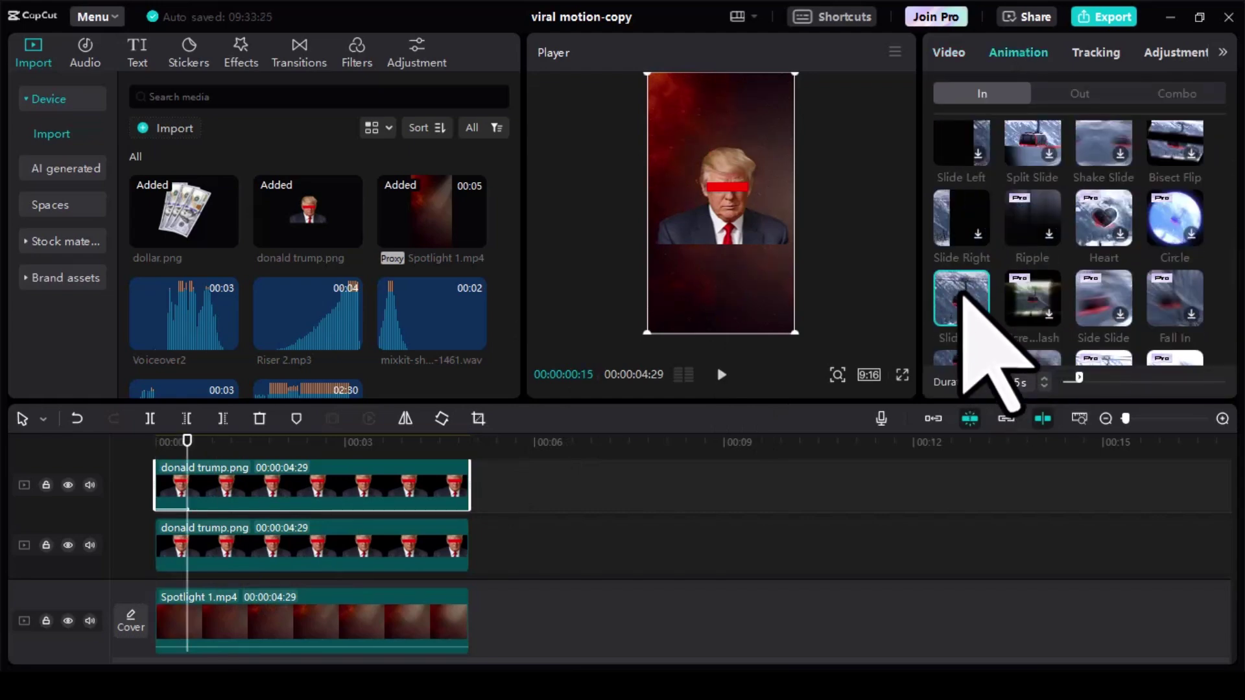
{"action": "left_click", "coordinate": [958, 286]}
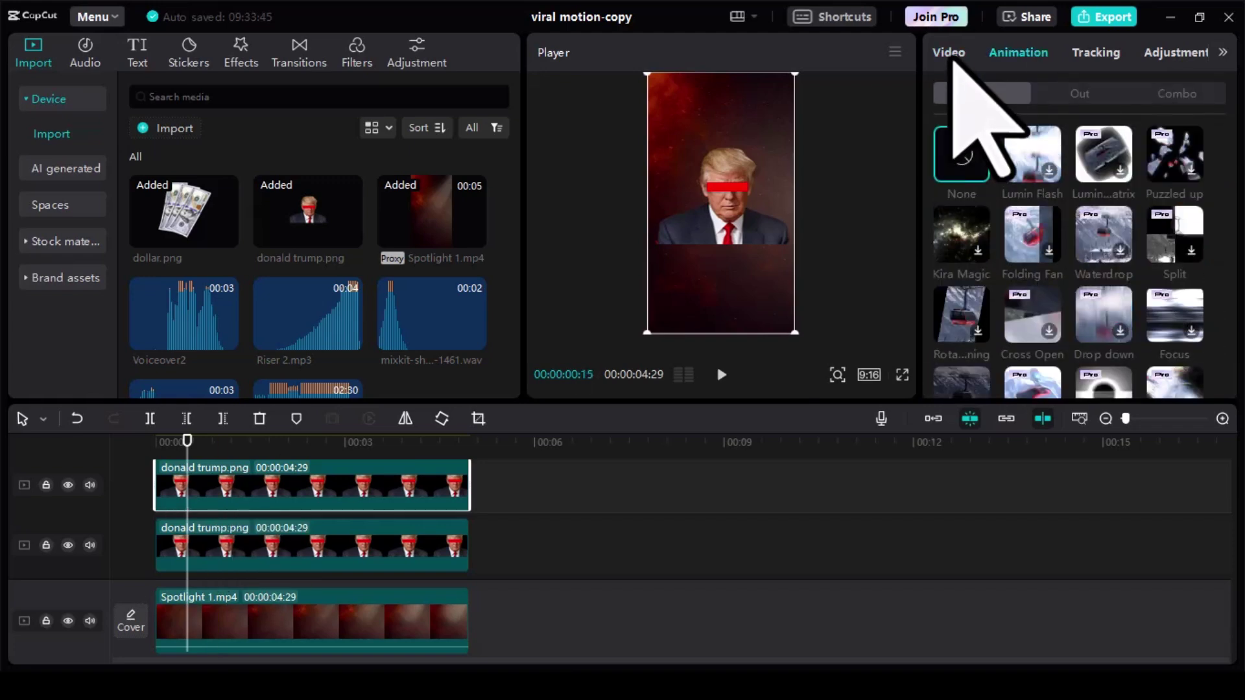
{"action": "left_click", "coordinate": [954, 52]}
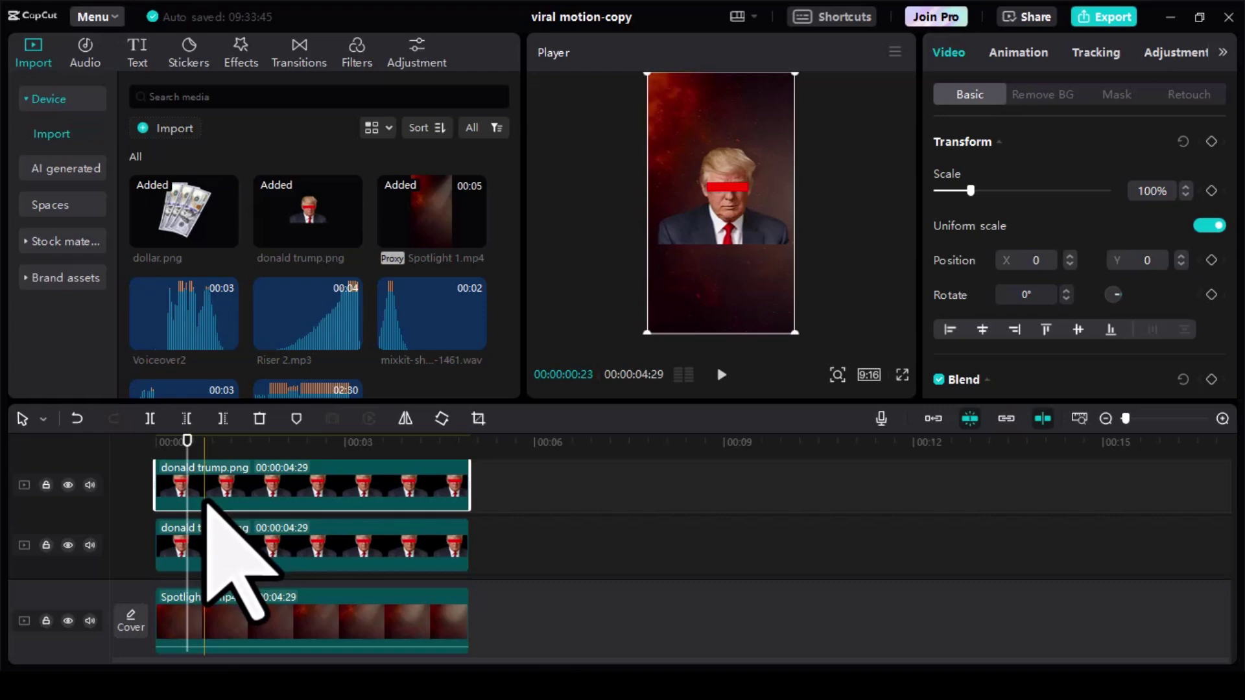
- Animate the top portrait clip with a transform keyframe at about 00:00:00:14 and a position of Y 1553 at about 00:00:01:03
{"action": "scroll", "coordinate": [195, 519], "scroll_direction": "up", "scroll_amount": 4}
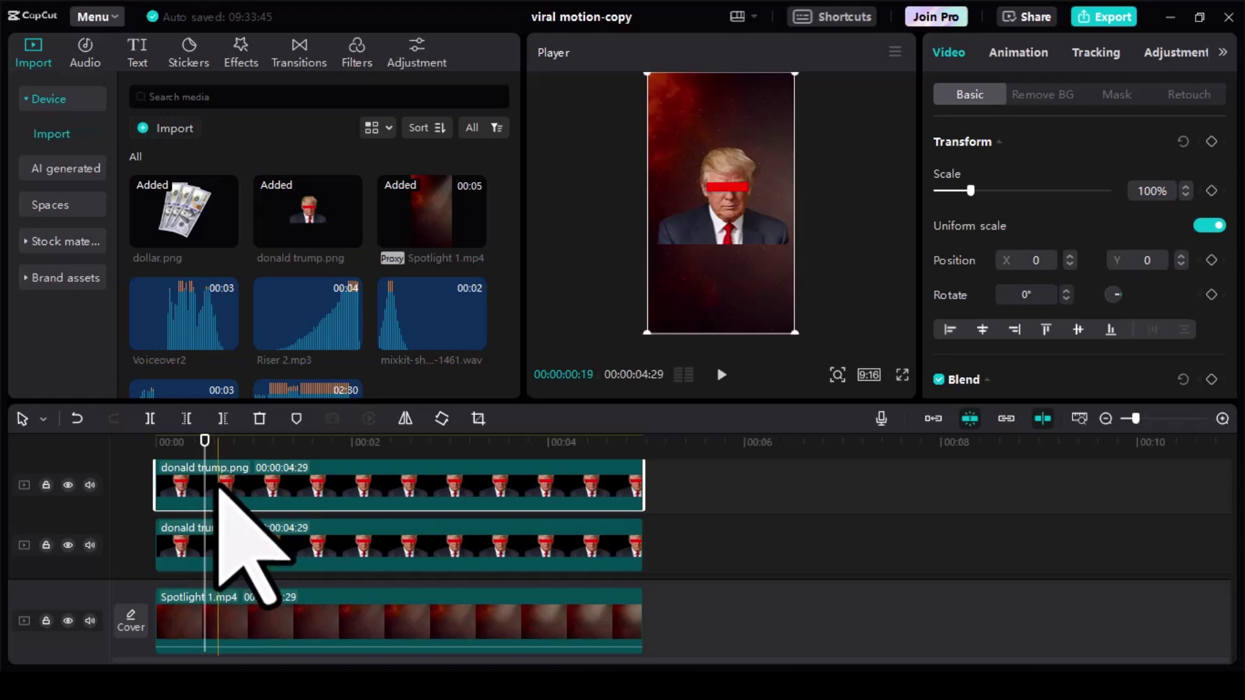
{"action": "left_click", "coordinate": [173, 451]}
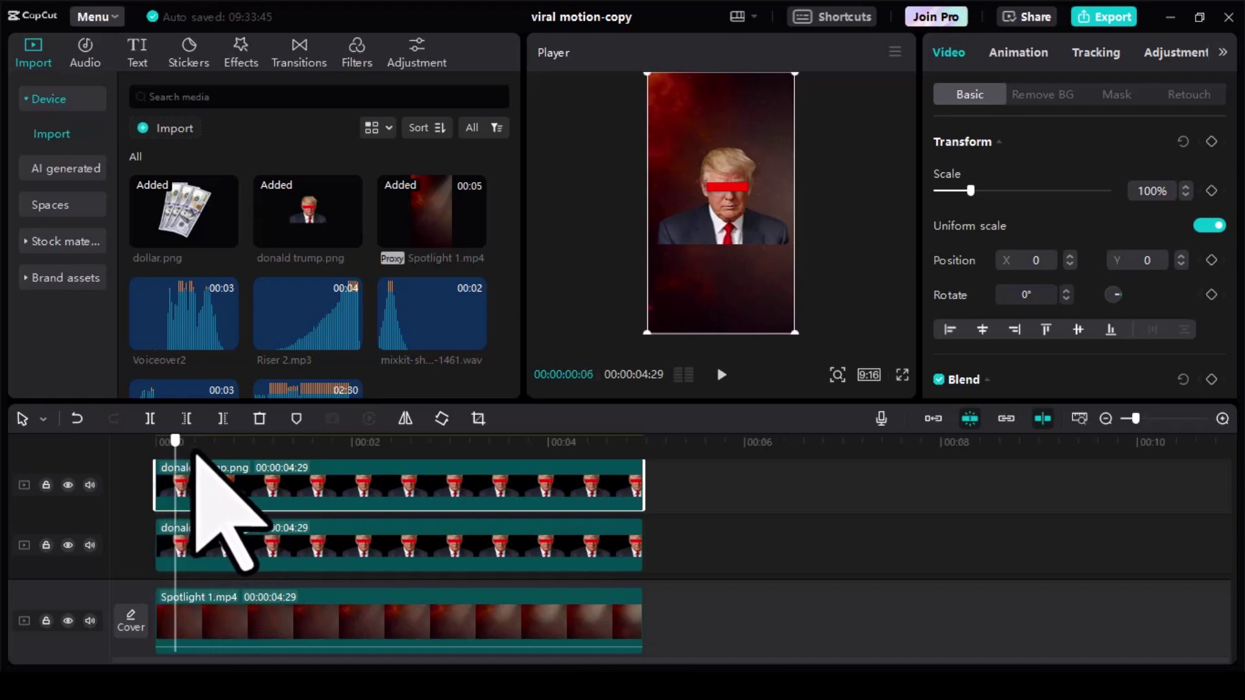
{"action": "scroll", "coordinate": [207, 454], "scroll_direction": "up", "scroll_amount": 3}
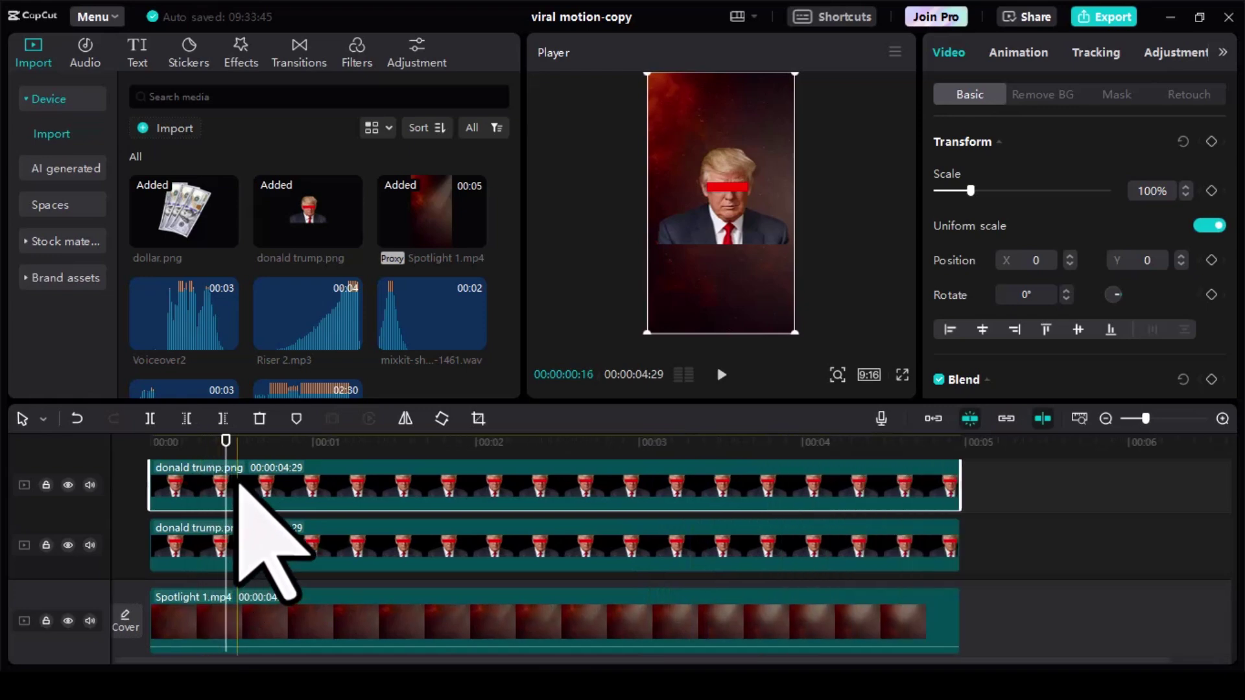
{"action": "scroll", "coordinate": [239, 483], "scroll_direction": "up", "scroll_amount": 1}
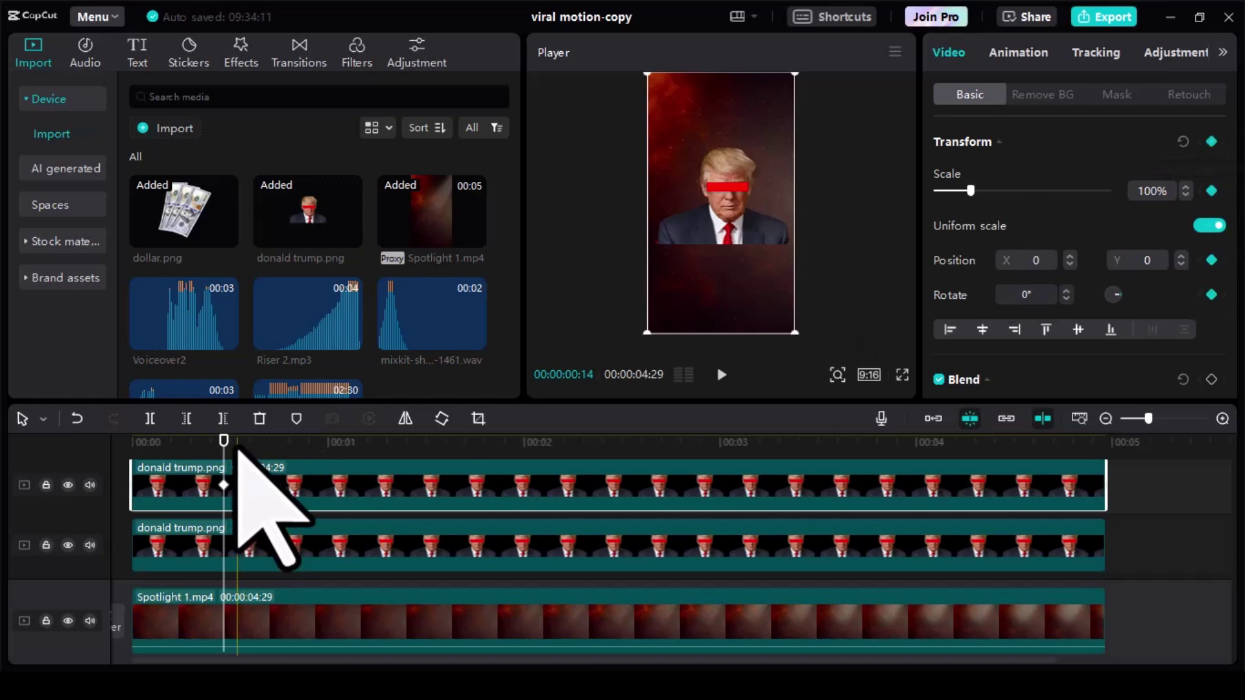
{"action": "left_click", "coordinate": [249, 454]}
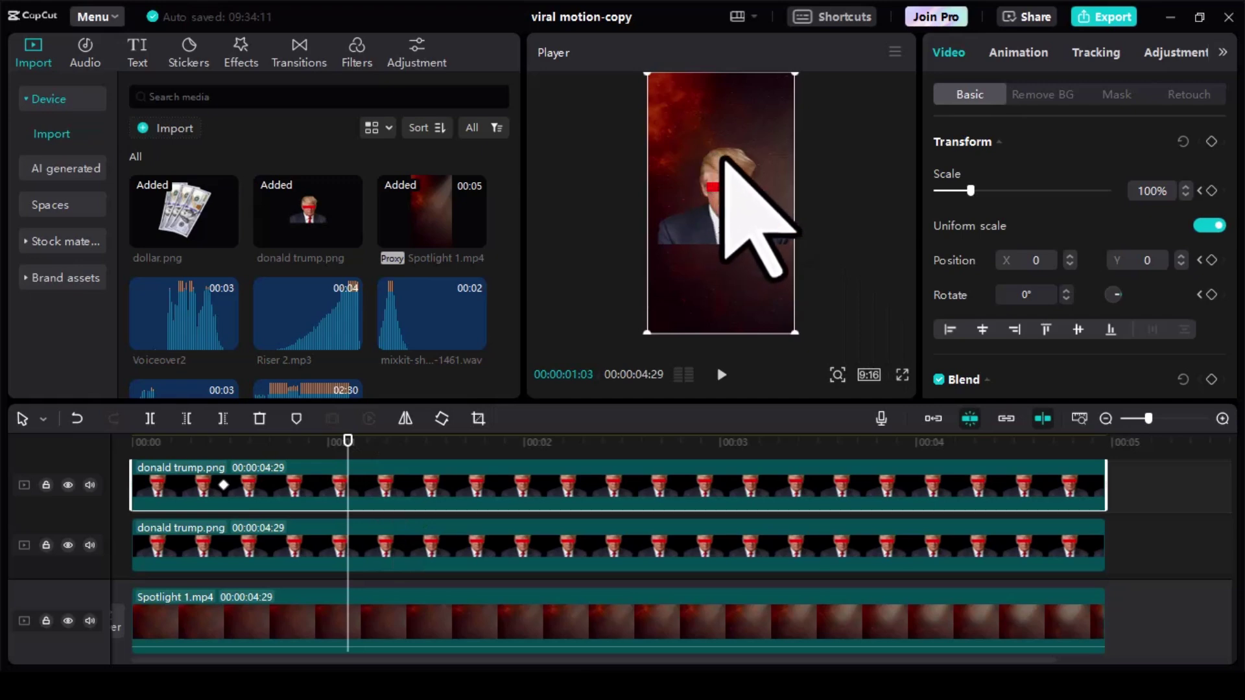
{"action": "left_click_drag", "start_coordinate": [726, 161], "coordinate": [731, 59]}
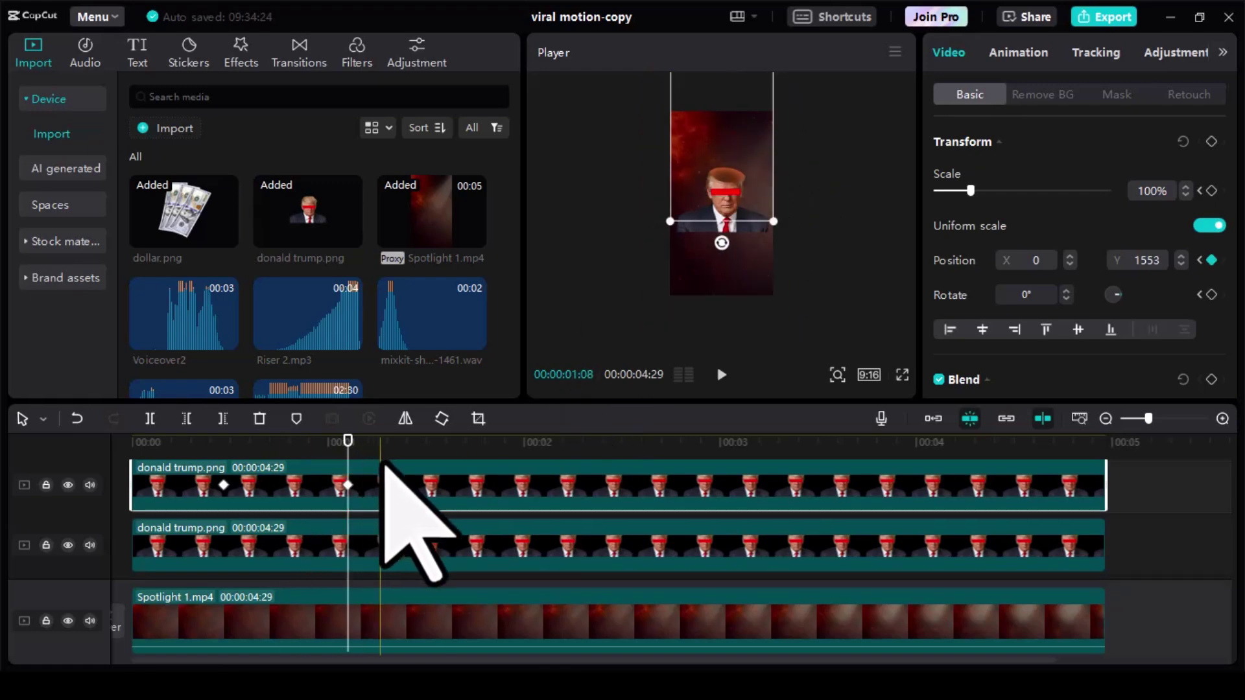
- Trim the start of the dollar.png clip to about 00:00:00:28, leaving a duration of 00:00:04:01
{"action": "scroll", "coordinate": [388, 470], "scroll_direction": "down", "scroll_amount": 2}
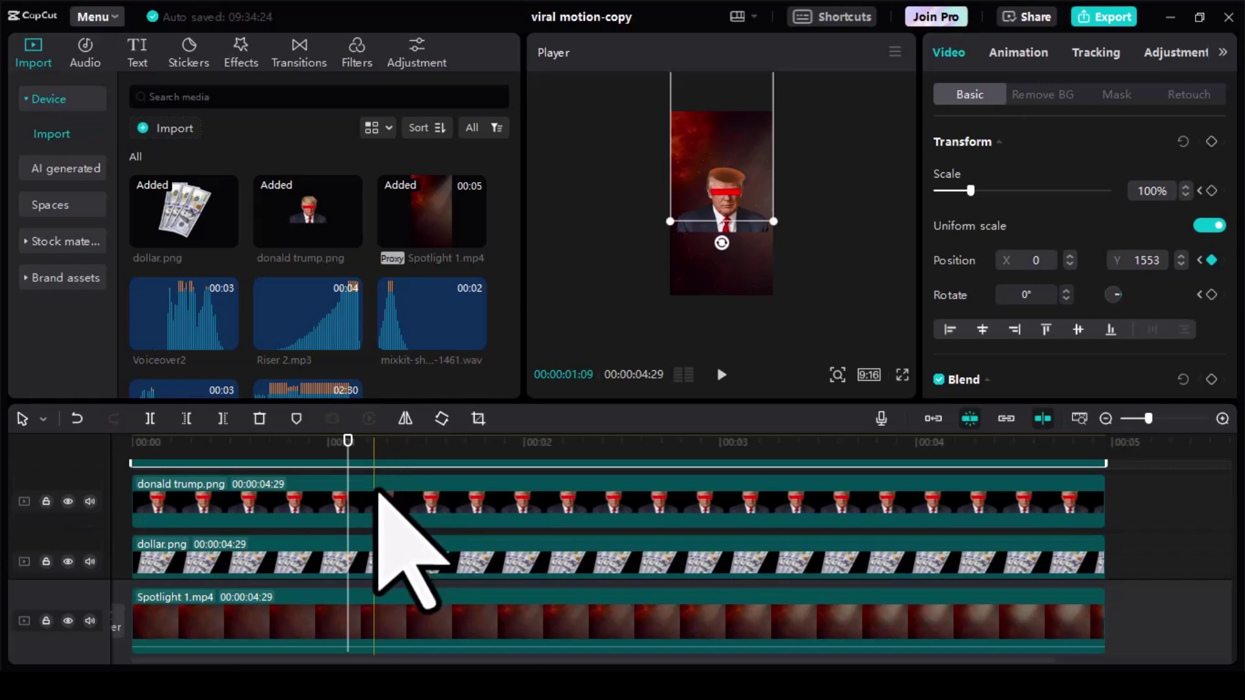
{"action": "left_click", "coordinate": [136, 557]}
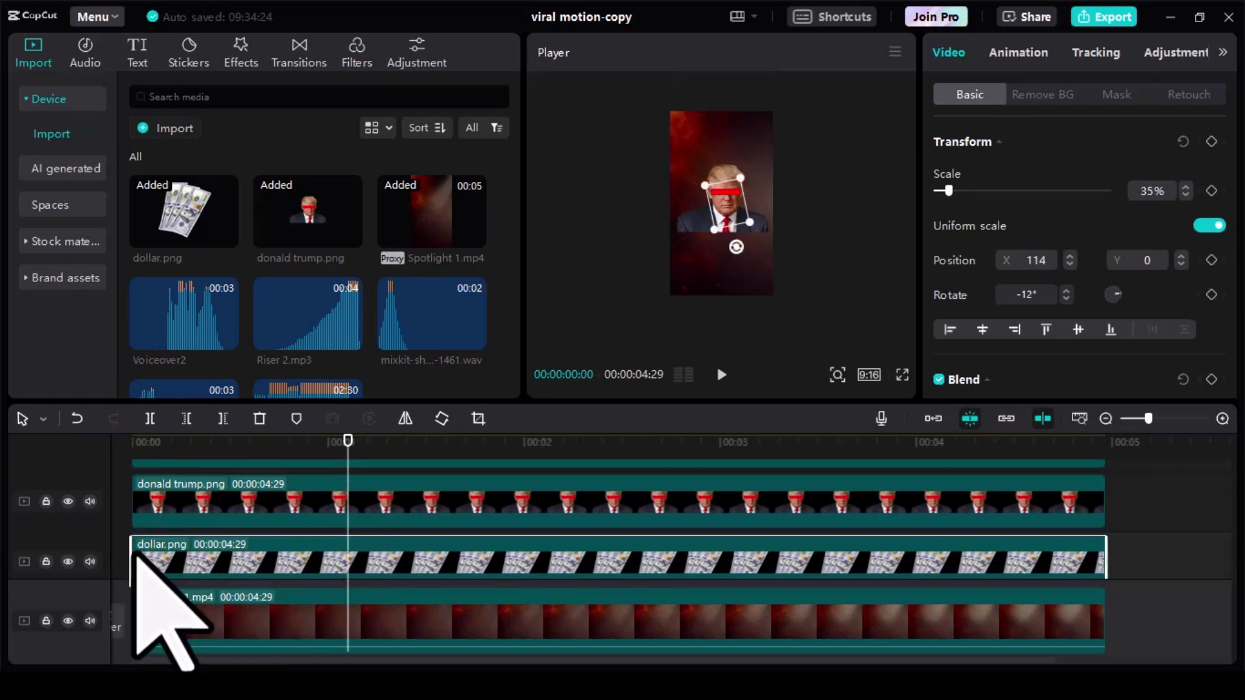
{"action": "left_click_drag", "start_coordinate": [135, 555], "coordinate": [360, 557]}
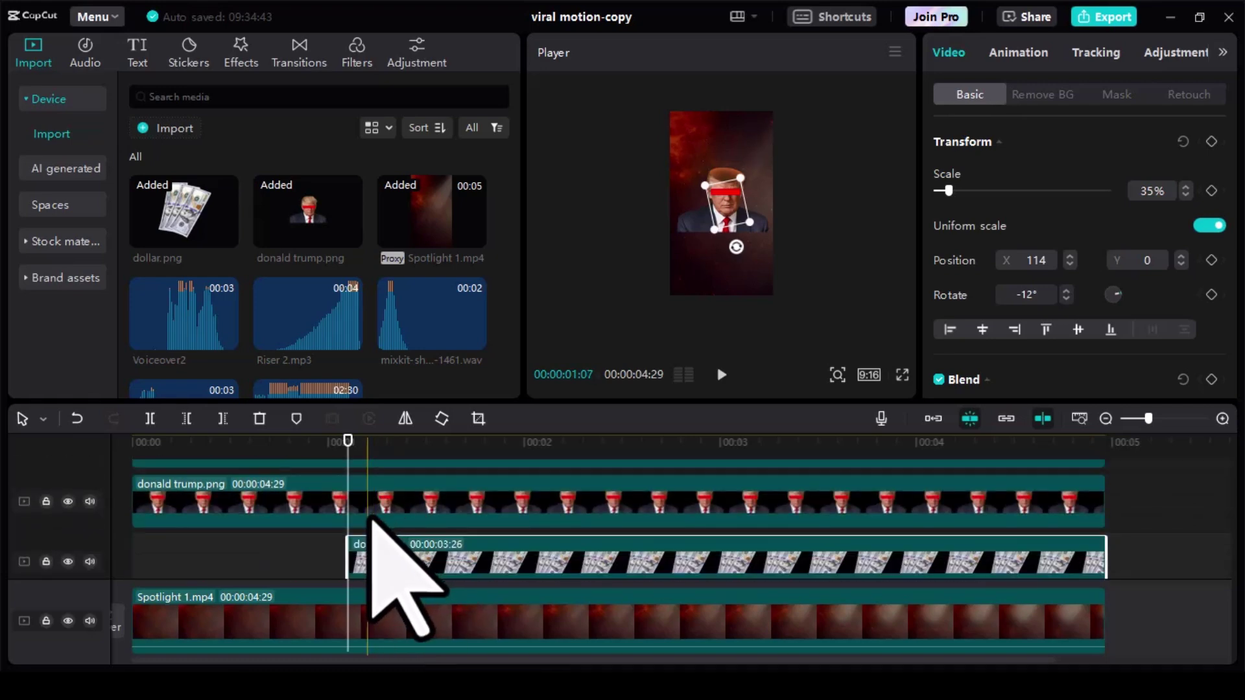
{"action": "scroll", "coordinate": [369, 516], "scroll_direction": "up", "scroll_amount": 2, "text": "ctrl"}
{"action": "scroll", "coordinate": [363, 512], "scroll_direction": "up", "scroll_amount": 1}
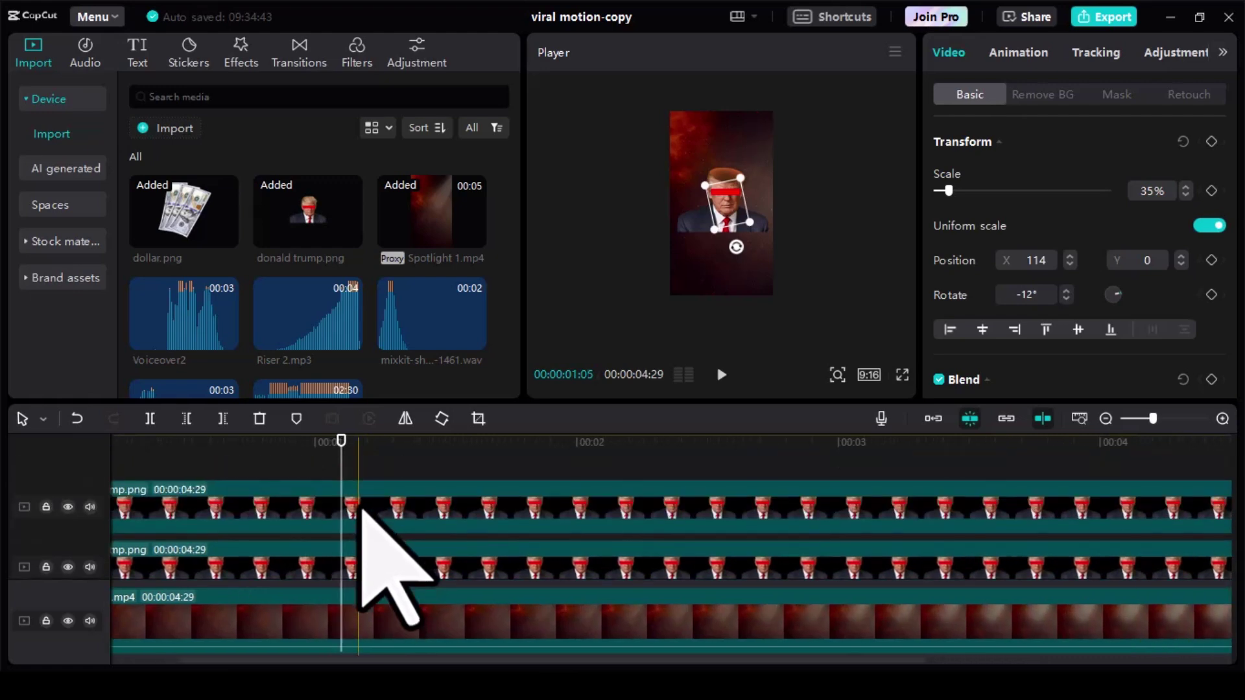
{"action": "left_click", "coordinate": [359, 516]}
{"action": "scroll", "coordinate": [366, 514], "scroll_direction": "down", "scroll_amount": 1}
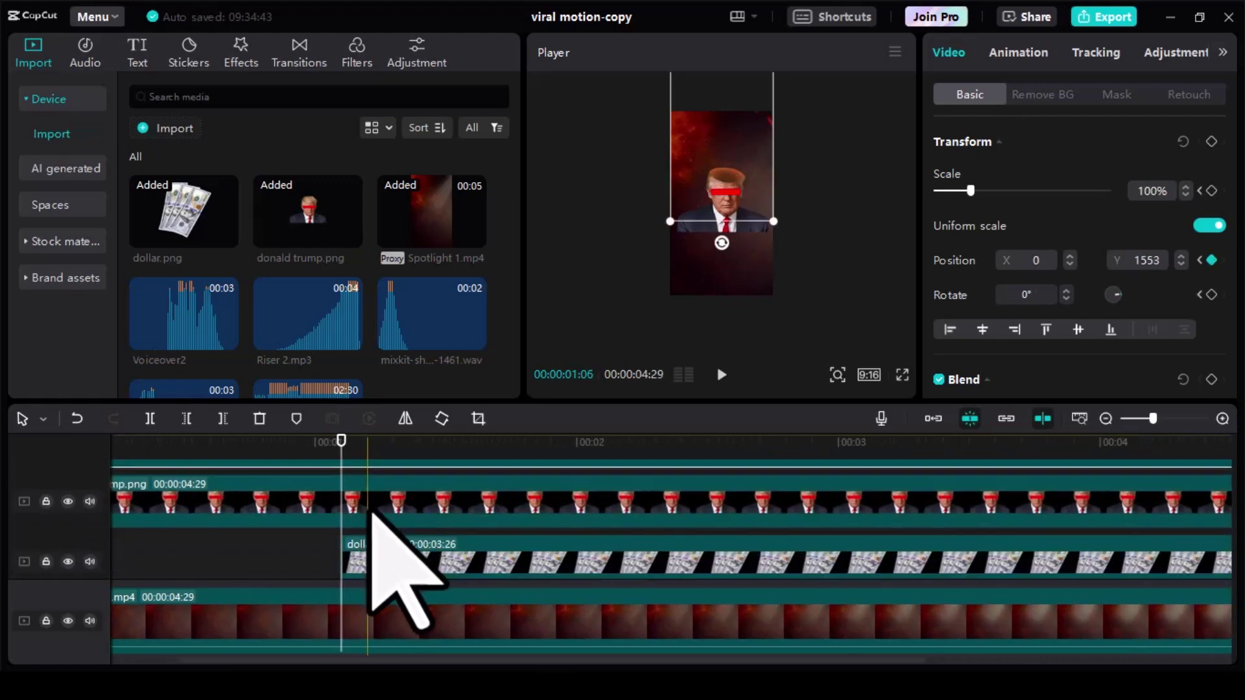
{"action": "left_click_drag", "start_coordinate": [344, 555], "coordinate": [297, 553]}
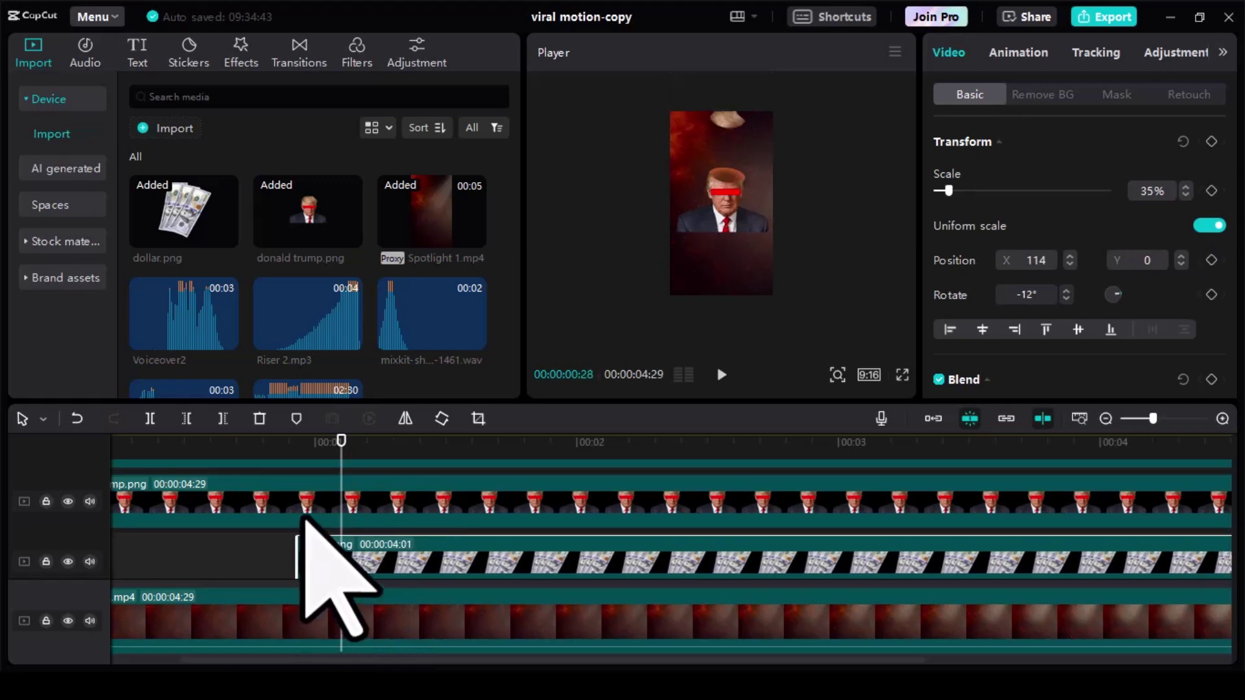
- Keyframe the dollar image's transform at 00:00:00:28 and raise the image out of the head to X 133, Y 571 at about 00:00:01:10
{"action": "left_click", "coordinate": [298, 443]}
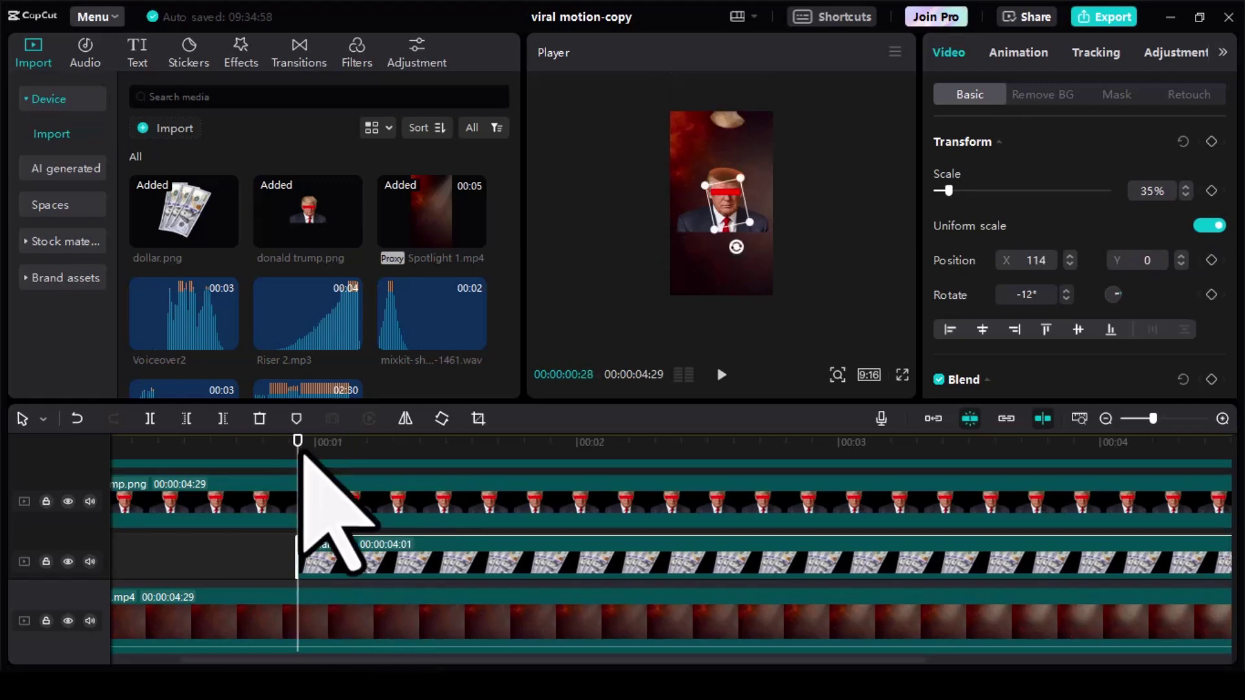
{"action": "left_click", "coordinate": [1212, 142]}
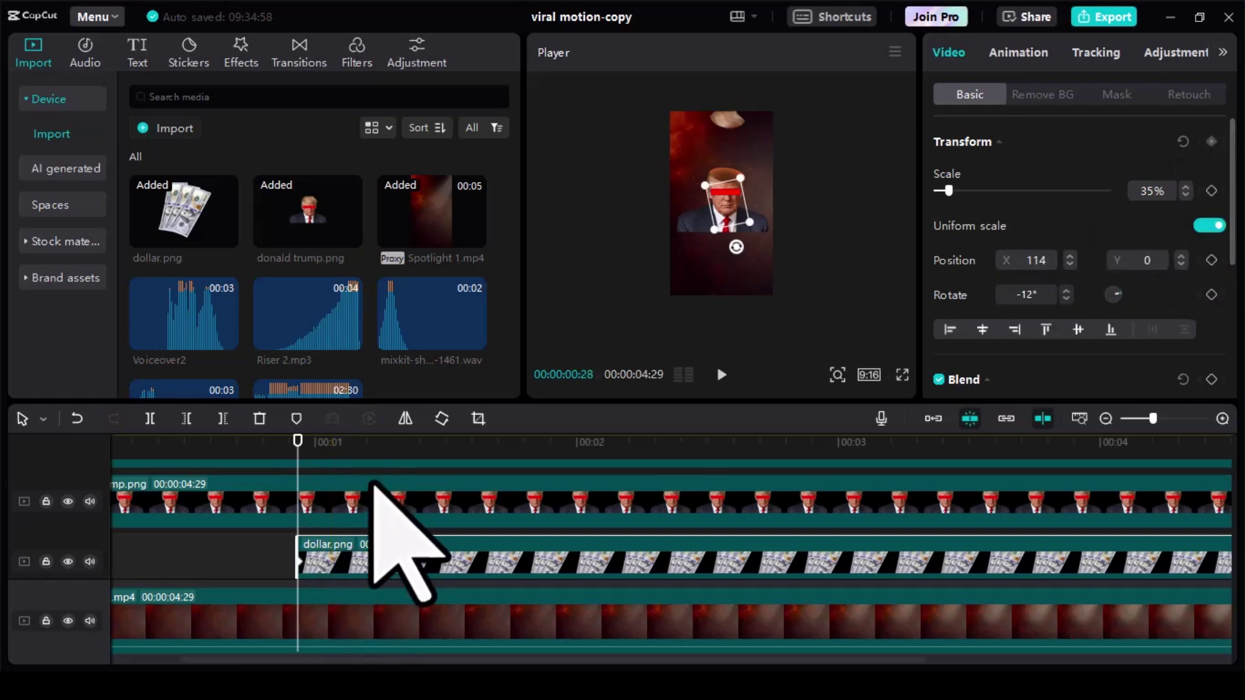
{"action": "scroll", "coordinate": [379, 491], "scroll_direction": "up", "scroll_amount": 1}
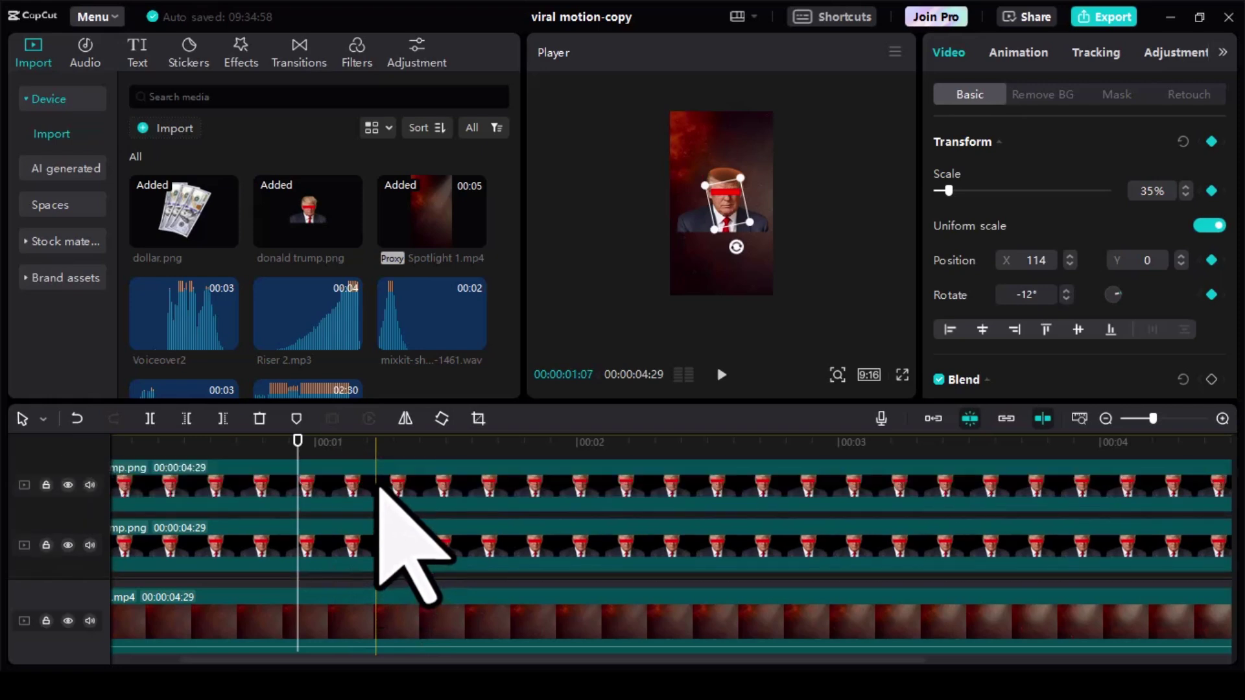
{"action": "left_click", "coordinate": [383, 499]}
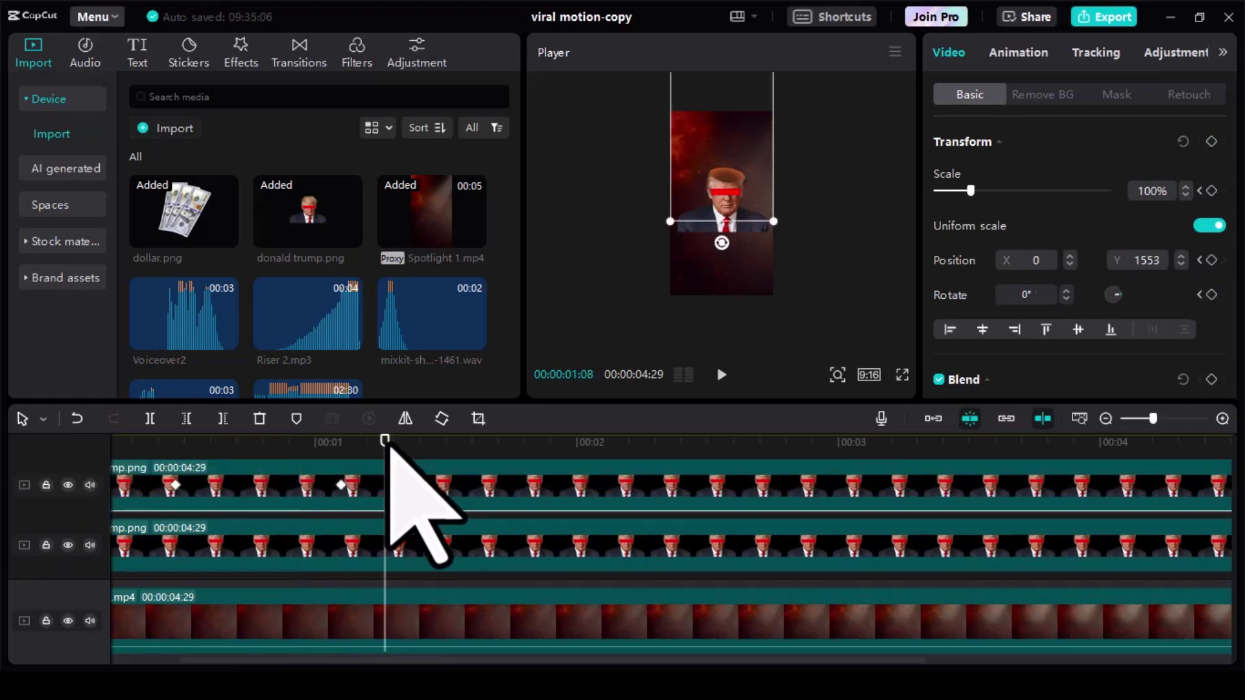
{"action": "left_click_drag", "start_coordinate": [387, 445], "coordinate": [396, 447]}
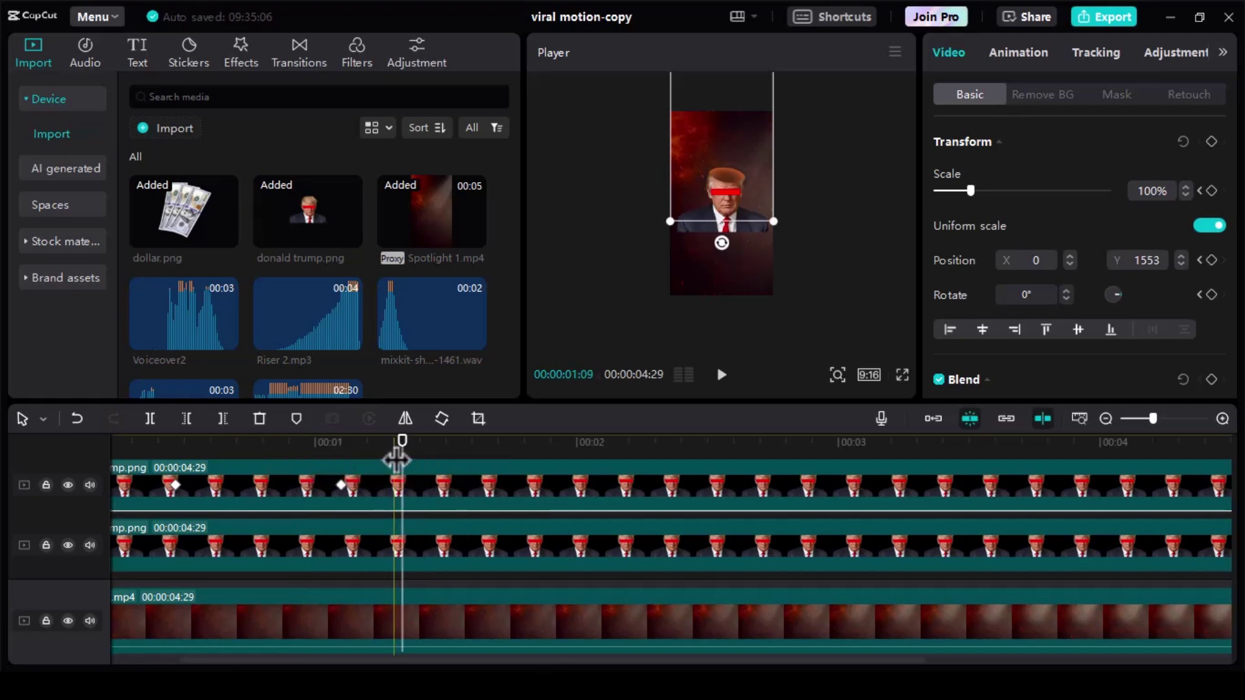
{"action": "scroll", "coordinate": [436, 473], "scroll_direction": "down", "scroll_amount": 1}
{"action": "scroll", "coordinate": [438, 472], "scroll_direction": "down", "scroll_amount": 2}
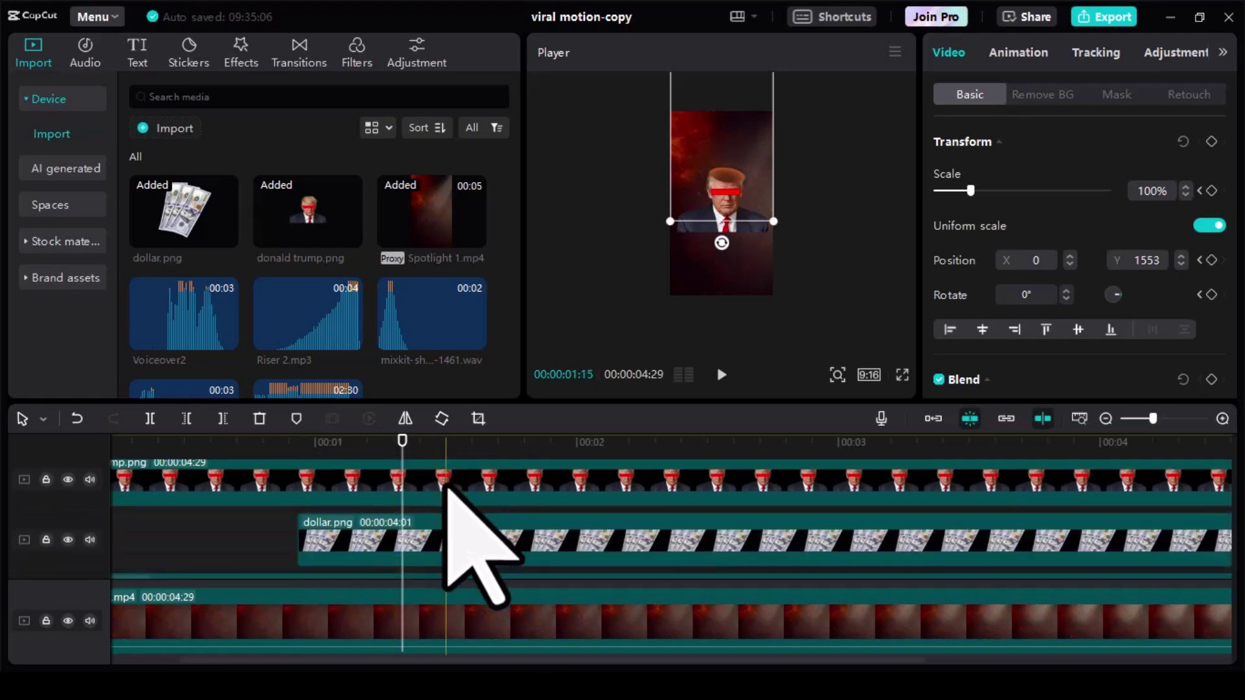
{"action": "left_click", "coordinate": [445, 535]}
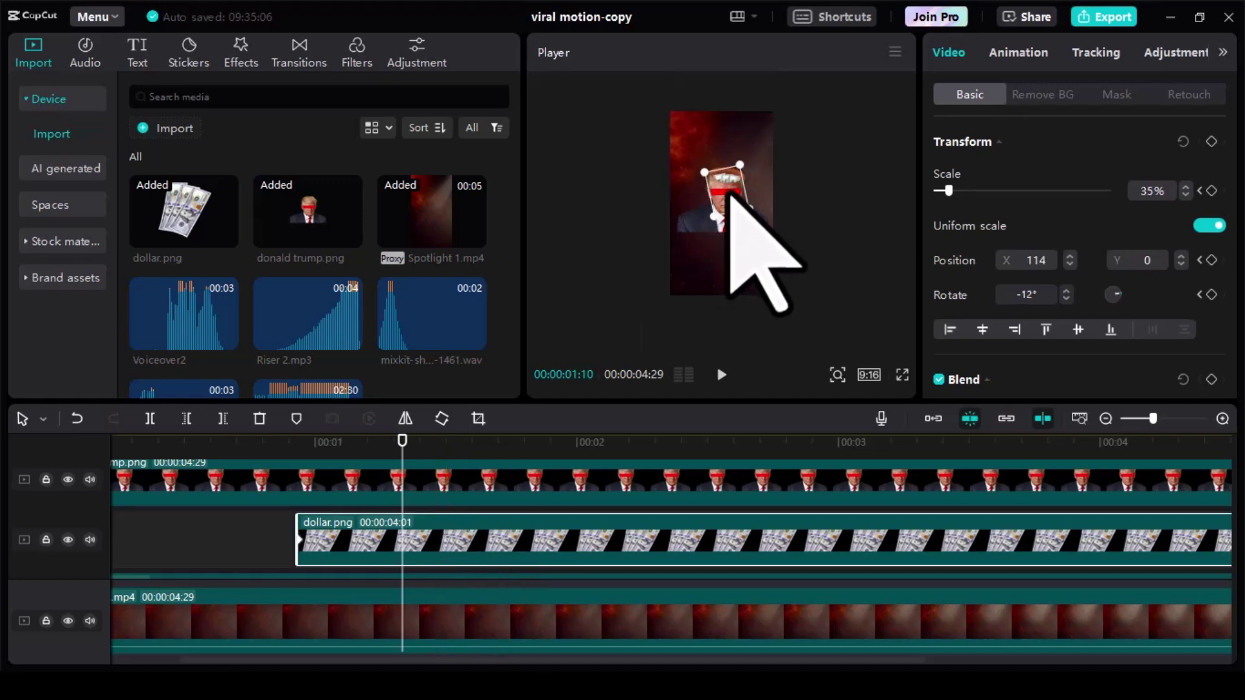
{"action": "left_click_drag", "start_coordinate": [729, 192], "coordinate": [734, 175]}
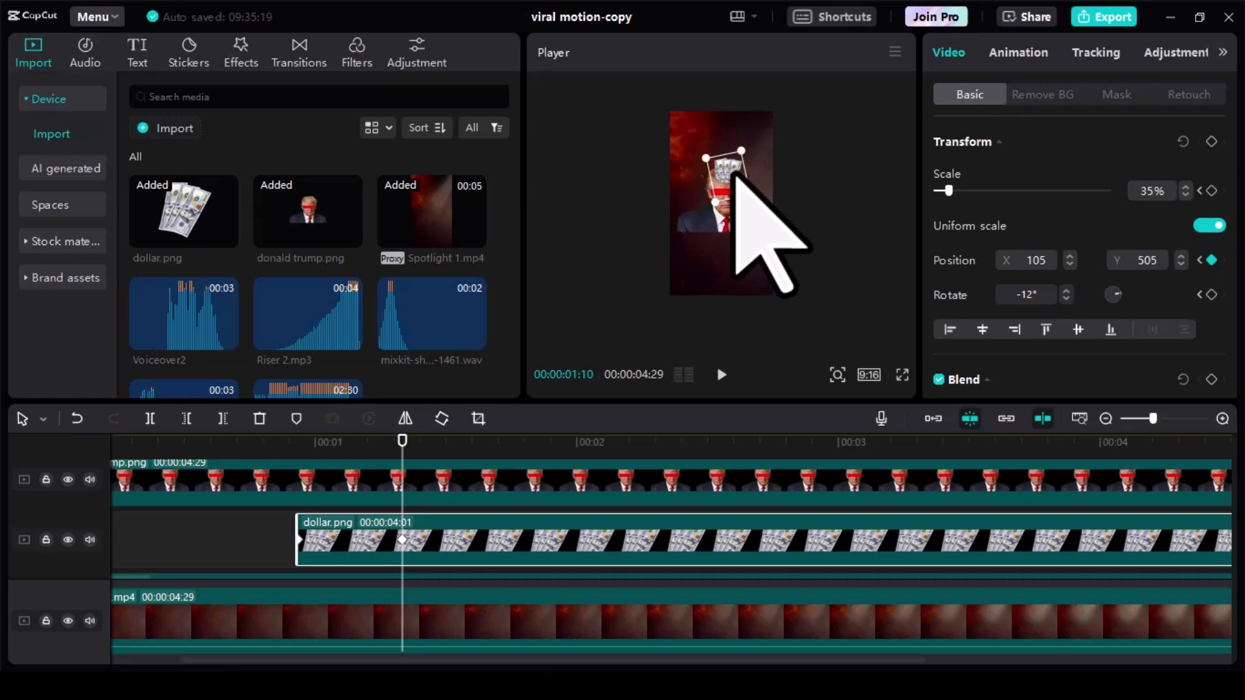
{"action": "key", "text": "ctrl+shift+f"}
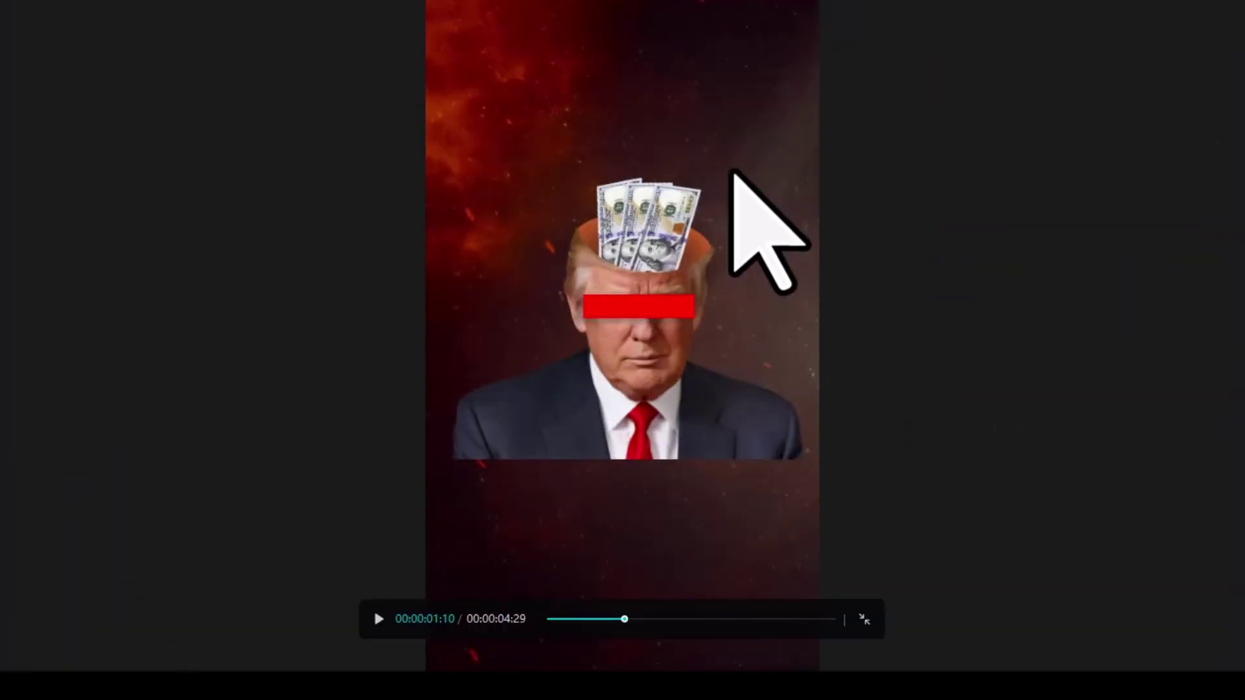
{"action": "key", "text": "Escape"}
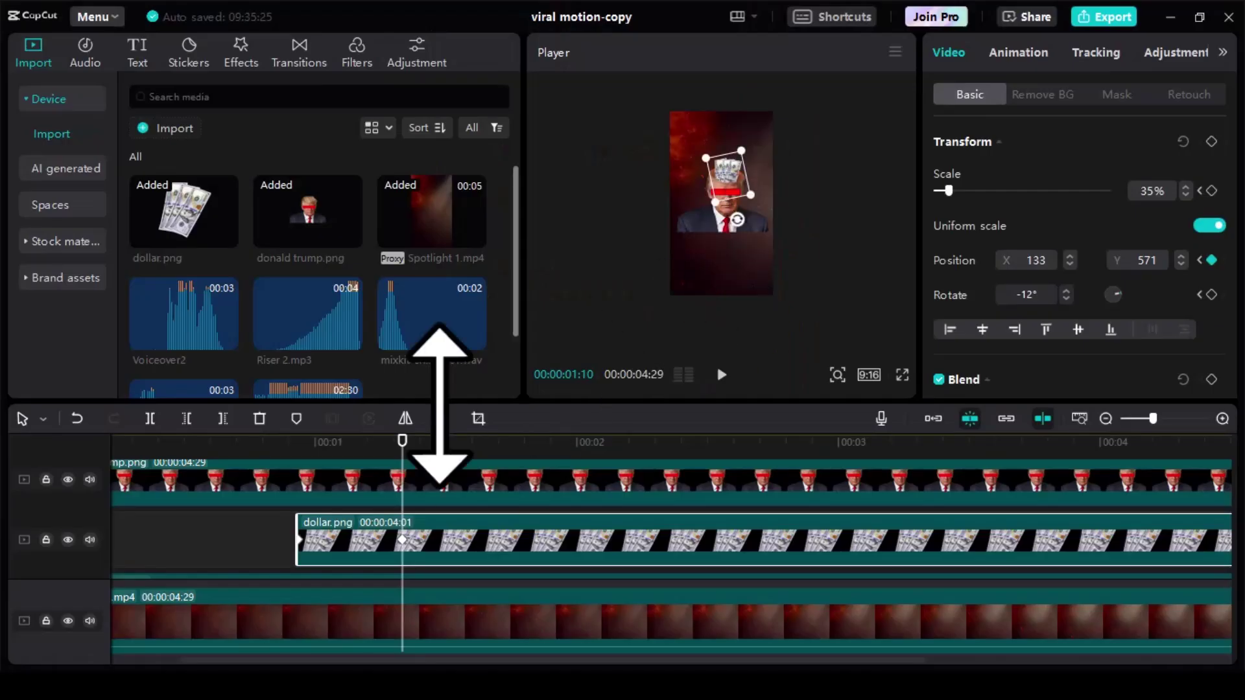
- Set the dollar image's scale to 40% at its 00:00:00:28 keyframe, checking full screen that no bills show around the head
{"action": "left_click", "coordinate": [298, 442]}
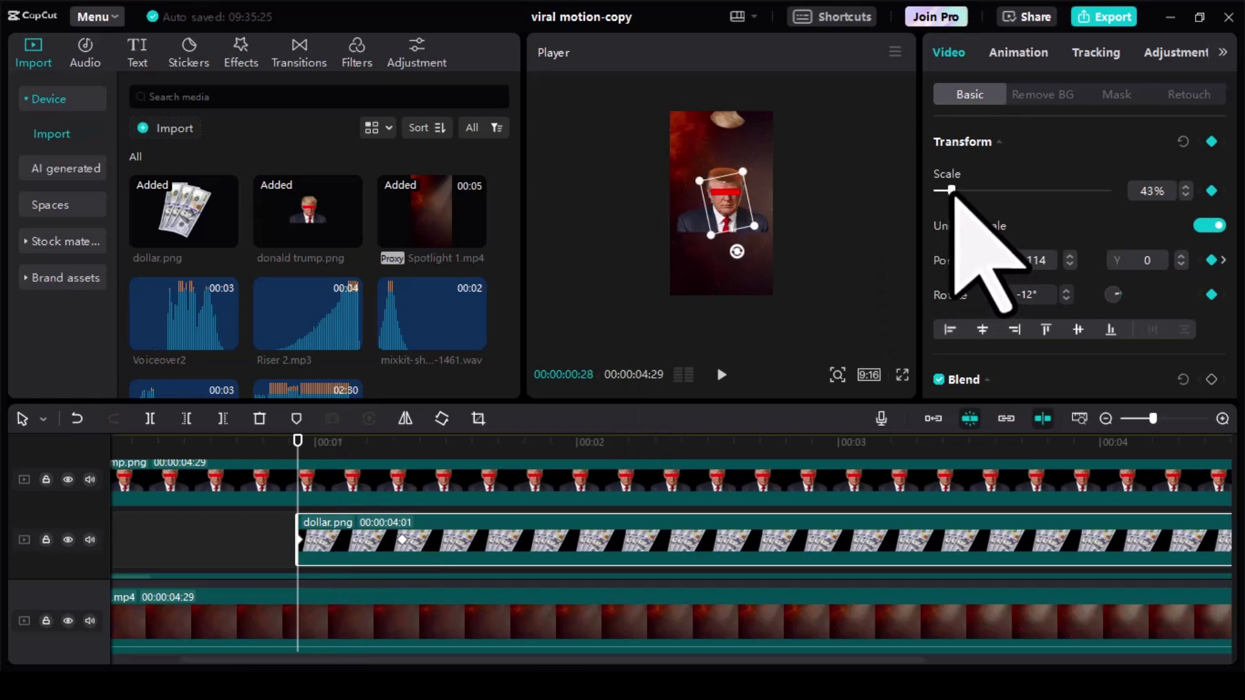
{"action": "key", "text": "ctrl+shift+f"}
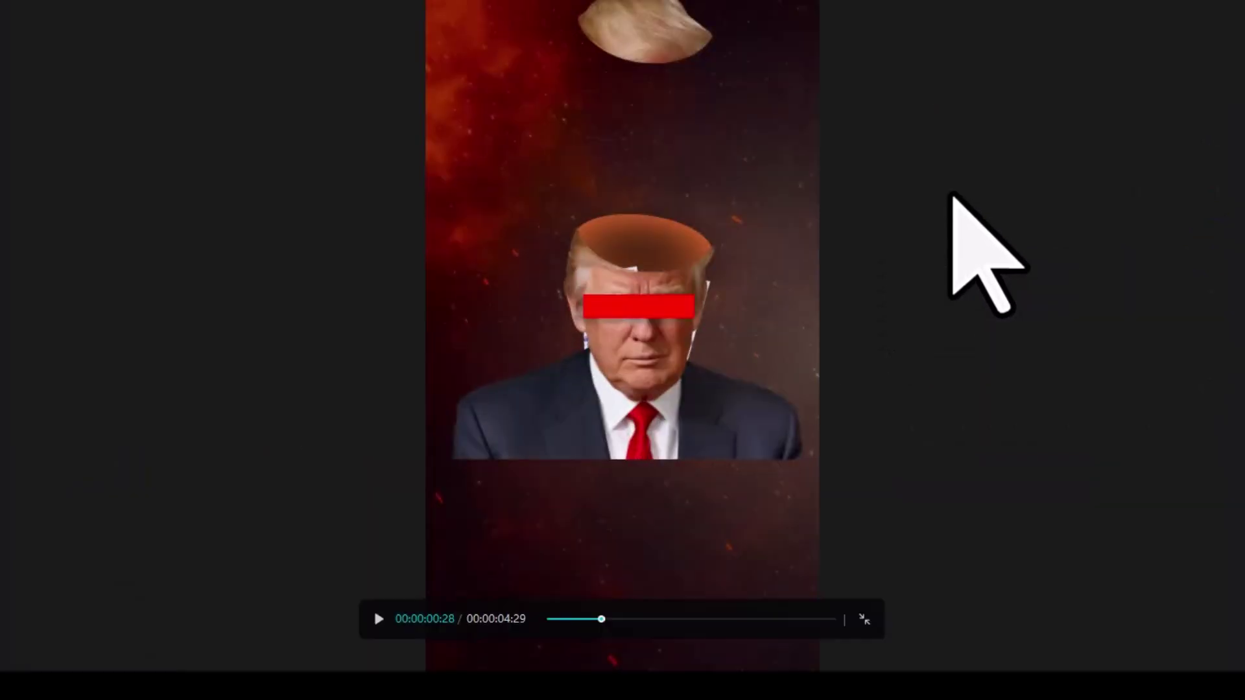
{"action": "key", "text": "Escape"}
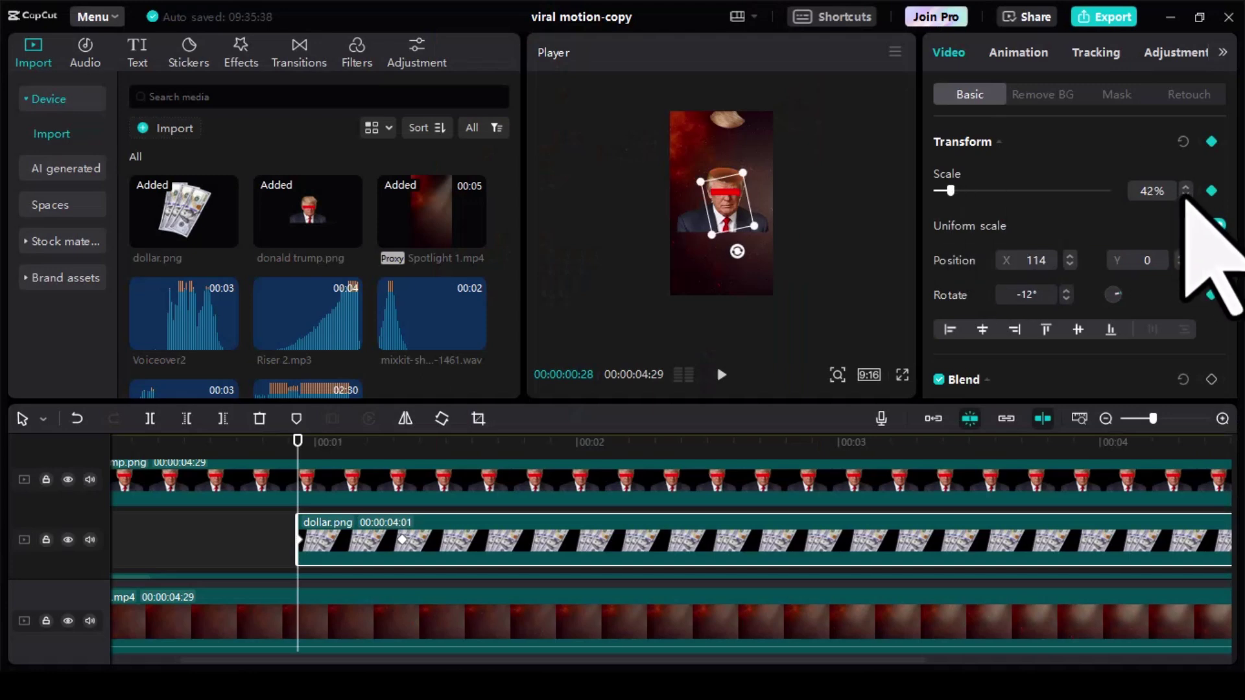
{"action": "key", "text": "ctrl+shift+f"}
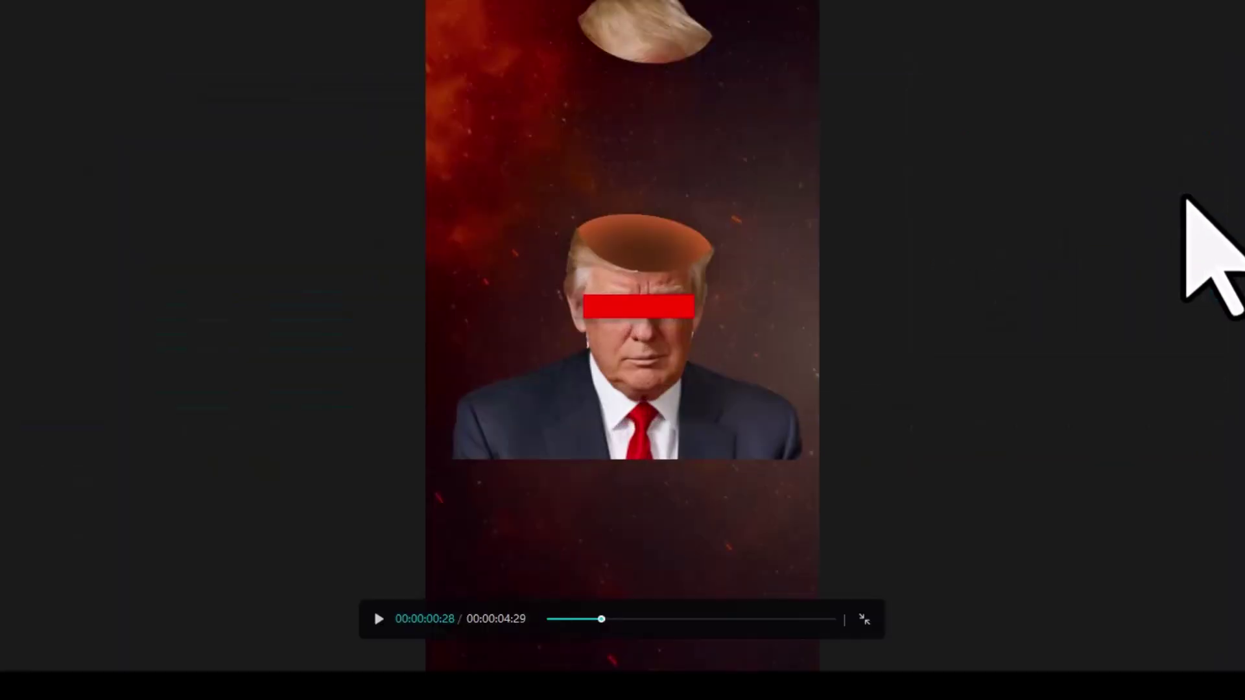
{"action": "key", "text": "Escape"}
{"action": "key", "text": "ctrl+shift+f"}
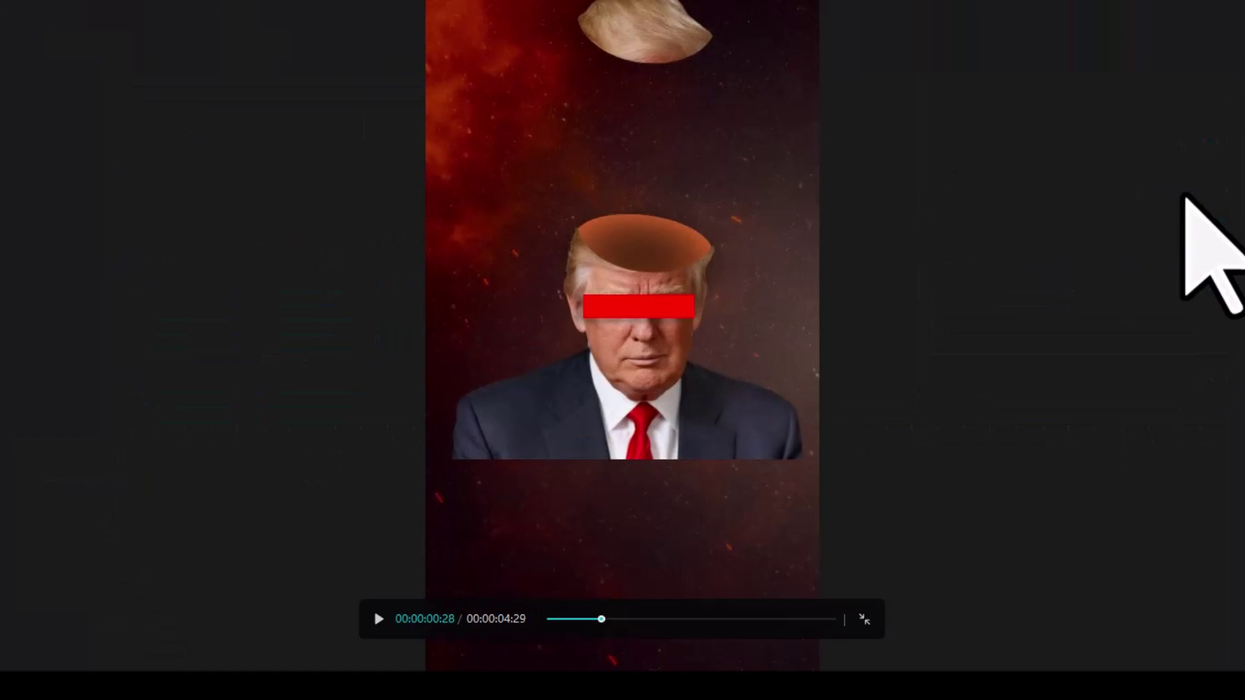
{"action": "key", "text": "Escape"}
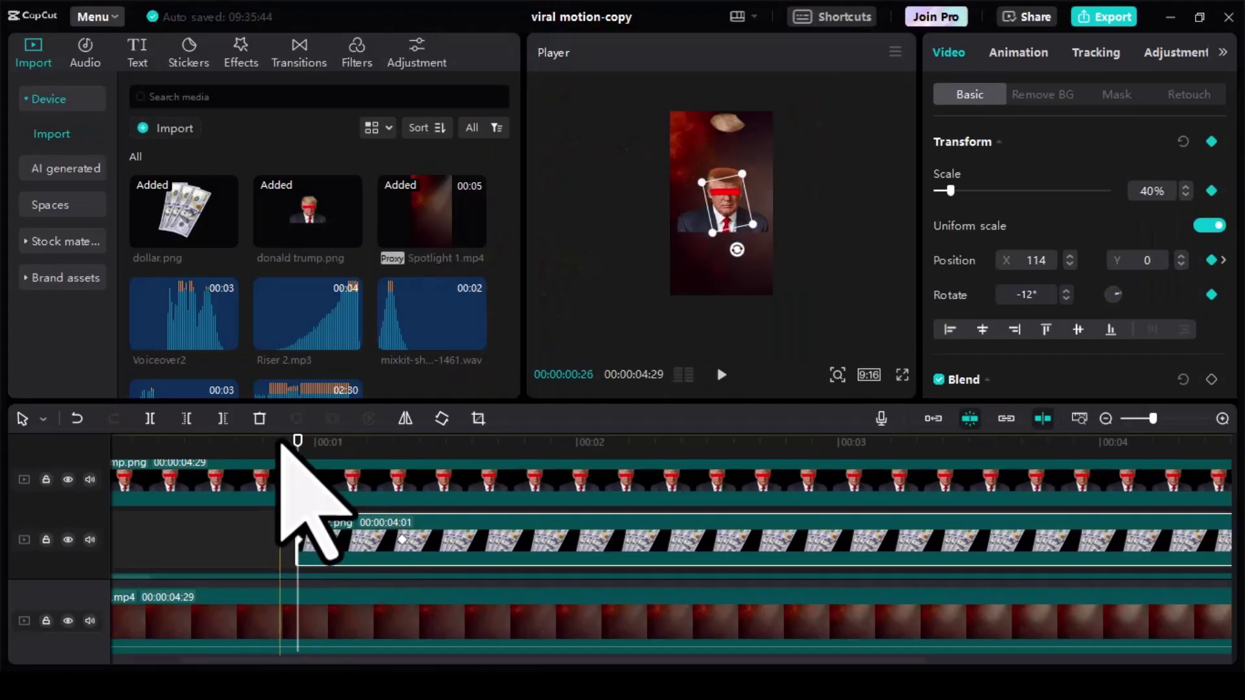
- Play the animation full screen from the start of the timeline to review the head opening and the rising bills
{"action": "key", "text": "Home"}
{"action": "key", "text": "ctrl+shift+f"}
{"action": "key", "text": "space"}
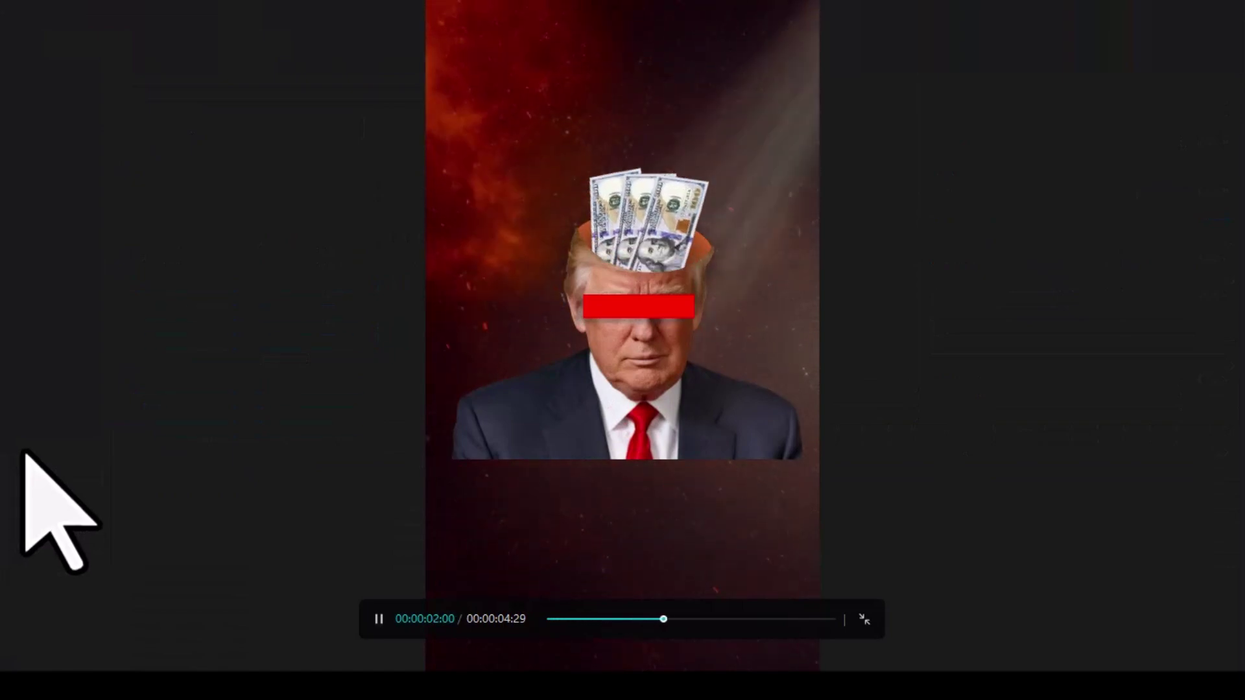
{"action": "key", "text": "space"}
{"action": "key", "text": "Escape"}
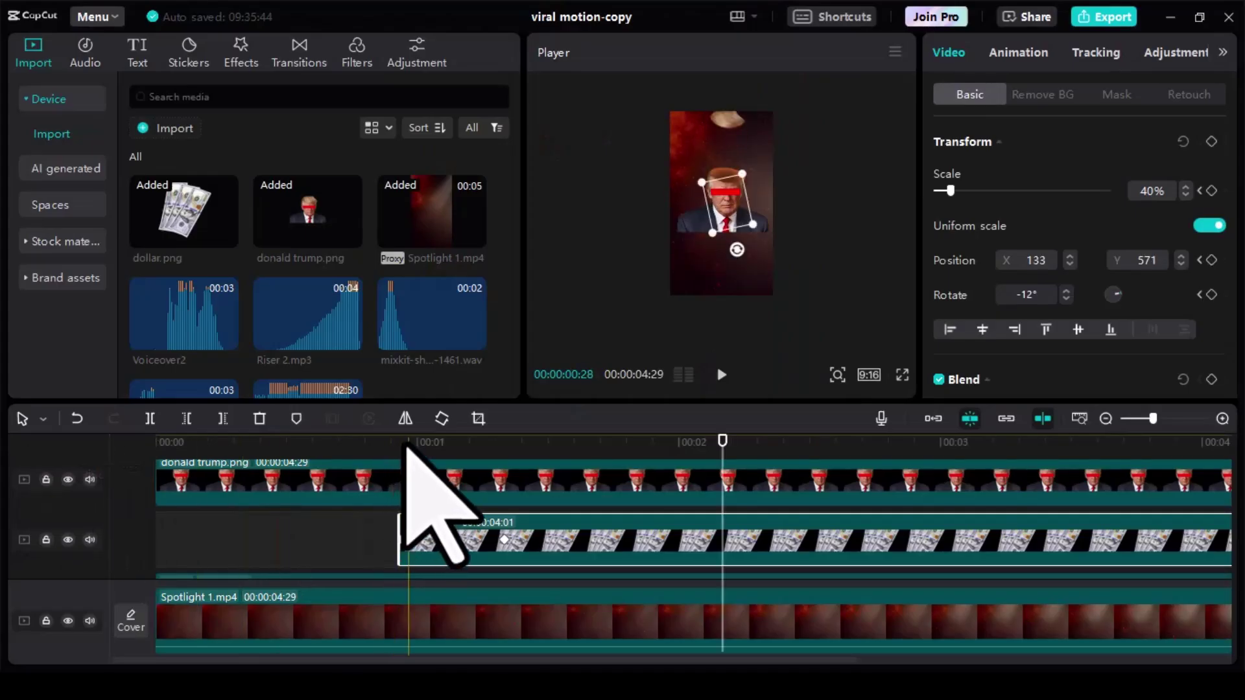
- Add the mixkit short wind sound at the start of the timeline, trimmed to end at about 00:00:00:19, and preview it
{"action": "scroll", "coordinate": [504, 548], "scroll_direction": "down", "scroll_amount": 3}
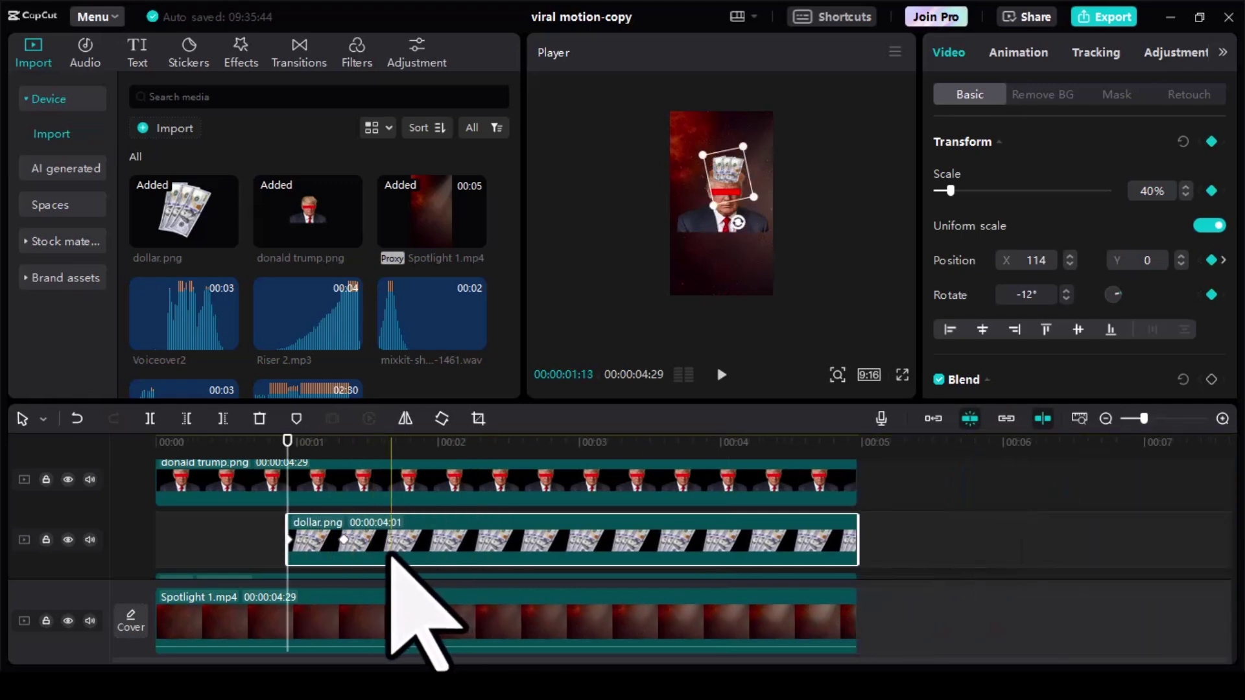
{"action": "scroll", "coordinate": [370, 552], "scroll_direction": "down", "scroll_amount": 2}
{"action": "scroll", "coordinate": [334, 550], "scroll_direction": "down", "scroll_amount": 1}
{"action": "scroll", "coordinate": [336, 555], "scroll_direction": "down", "scroll_amount": 3}
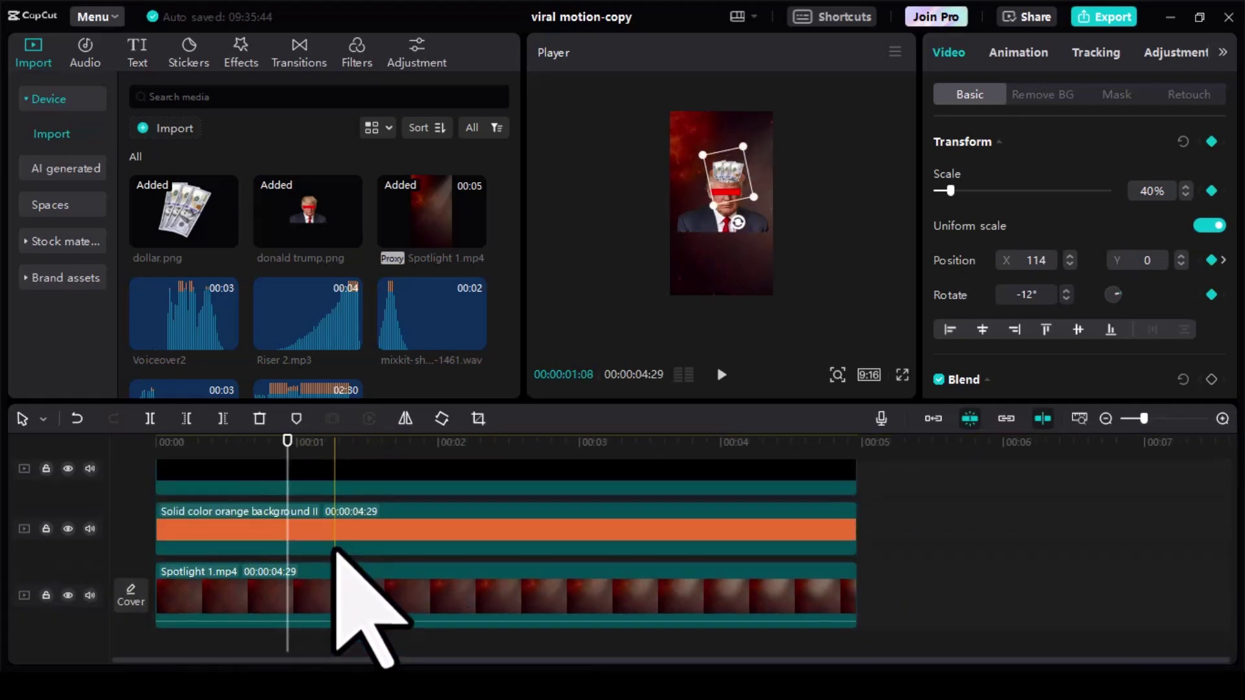
{"action": "scroll", "coordinate": [244, 479], "scroll_direction": "up", "scroll_amount": 2}
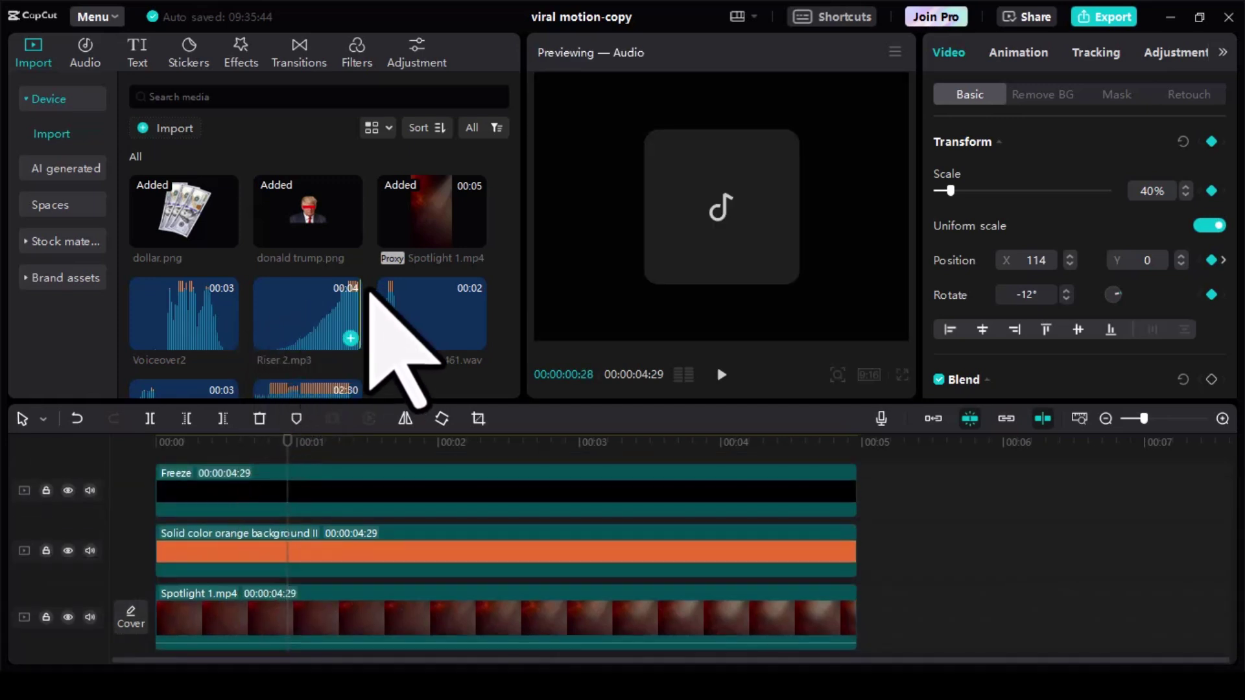
{"action": "scroll", "coordinate": [441, 272], "scroll_direction": "down", "scroll_amount": 2}
{"action": "left_click_drag", "start_coordinate": [449, 233], "coordinate": [243, 524]}
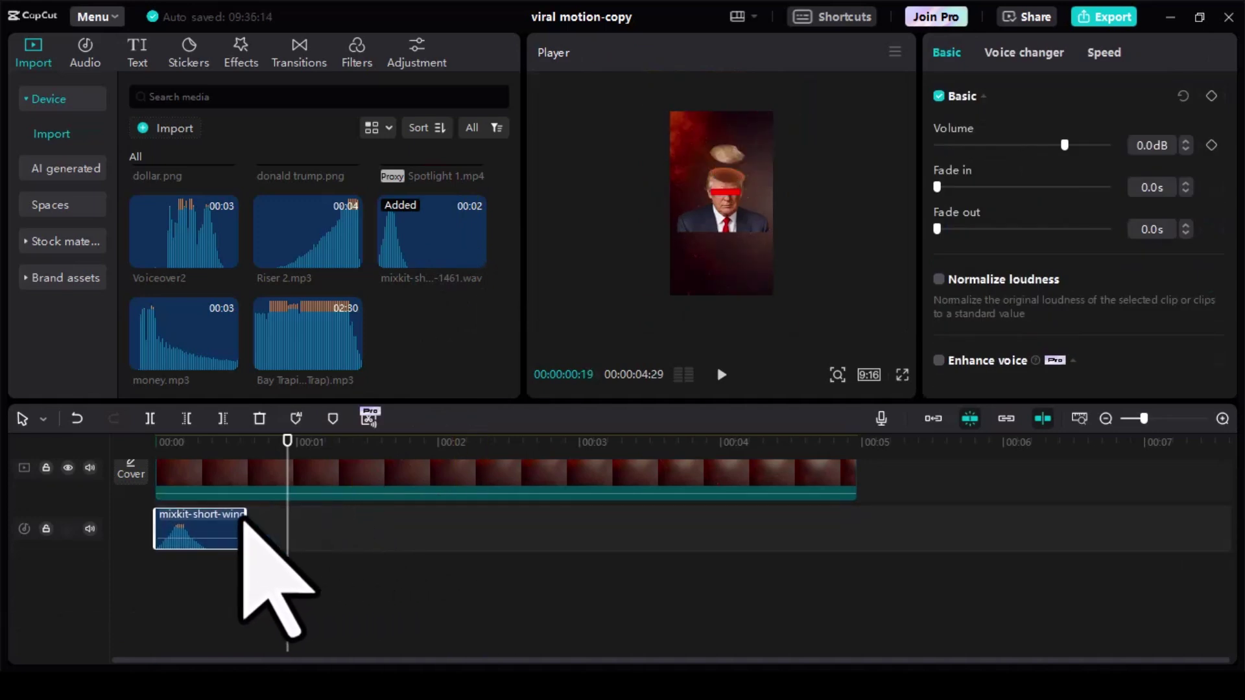
{"action": "left_click_drag", "start_coordinate": [195, 442], "coordinate": [155, 442]}
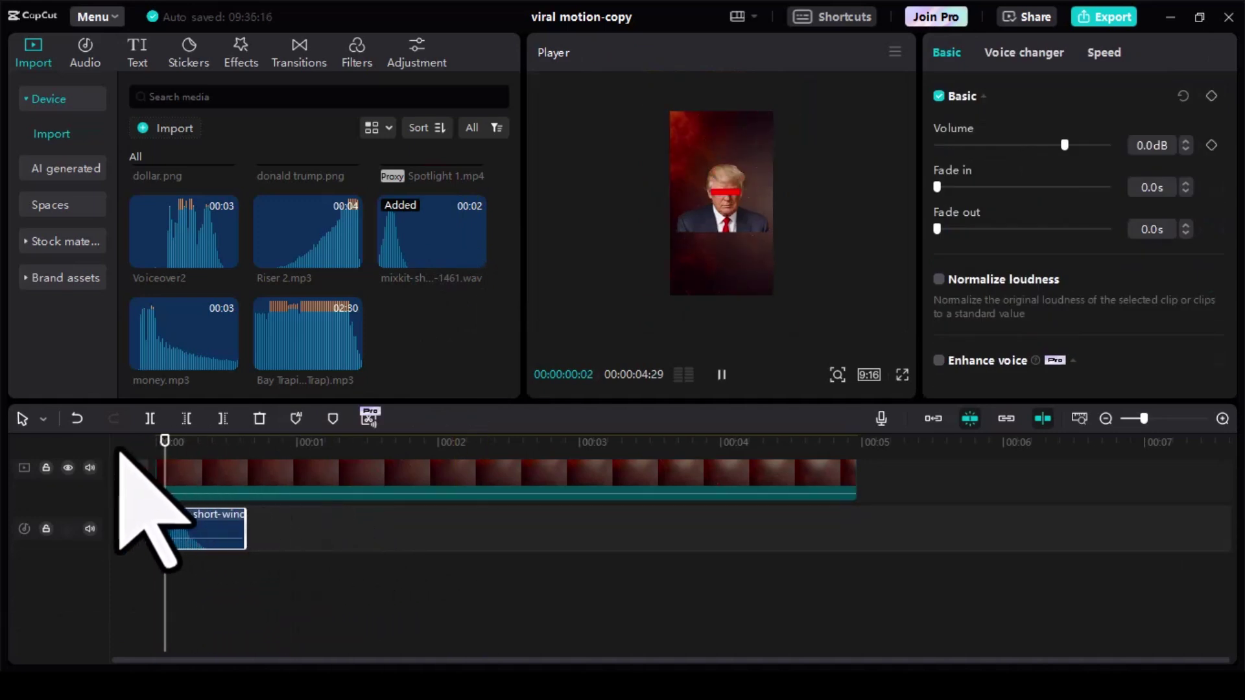
- Move the wind sound to start at the portrait's first head-opening keyframe, at about 00:00:00:18
{"action": "key", "text": "space"}
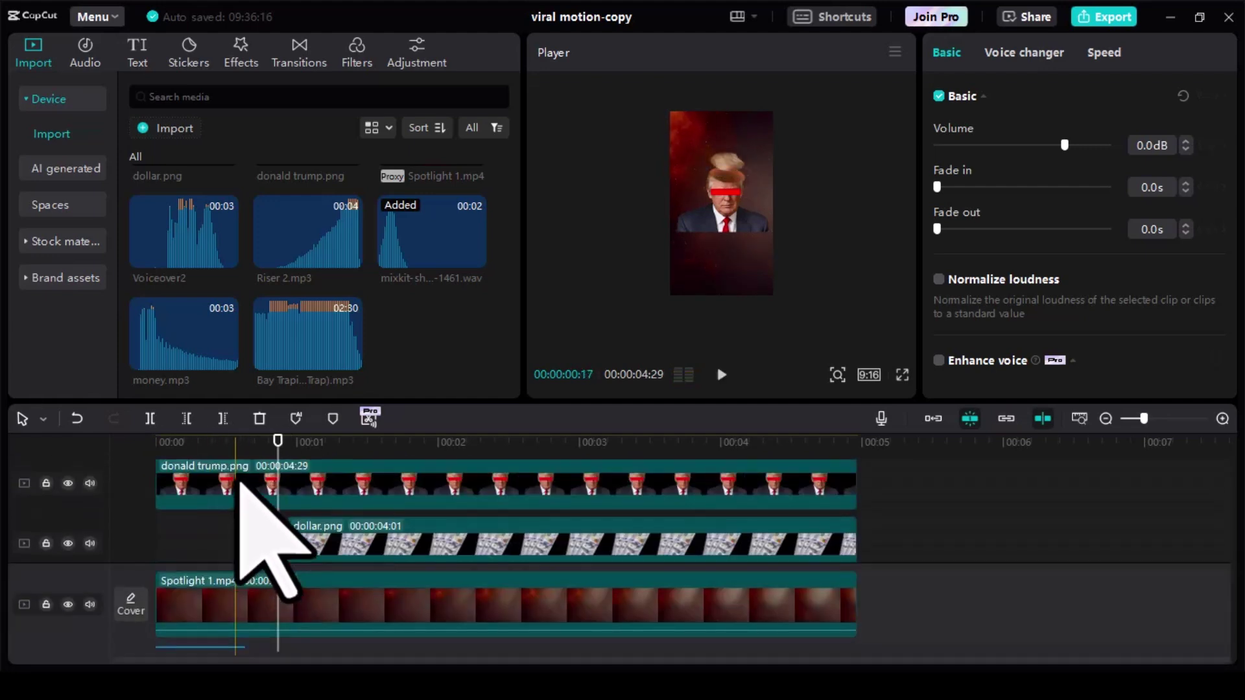
{"action": "left_click", "coordinate": [314, 487]}
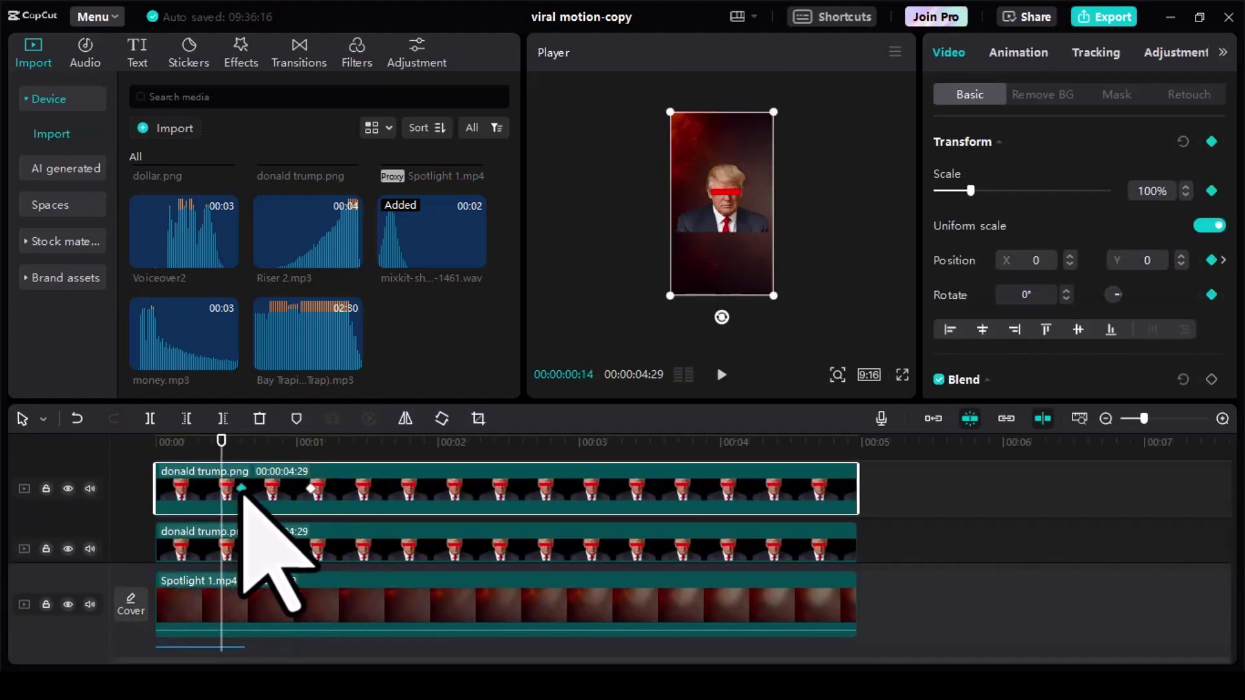
{"action": "key", "text": "ctrl+z"}
{"action": "key", "text": "ctrl+z"}
{"action": "key", "text": "ctrl+z"}
{"action": "key", "text": "ctrl+z"}
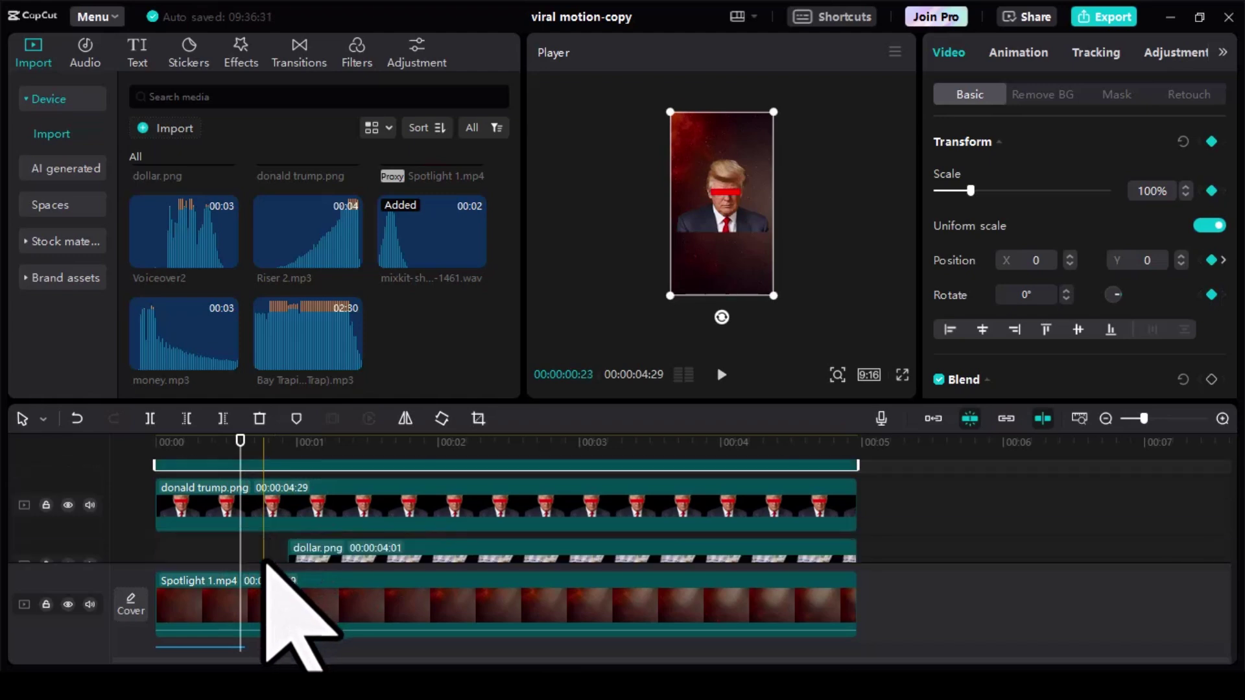
{"action": "scroll", "coordinate": [238, 594], "scroll_direction": "down", "scroll_amount": 1}
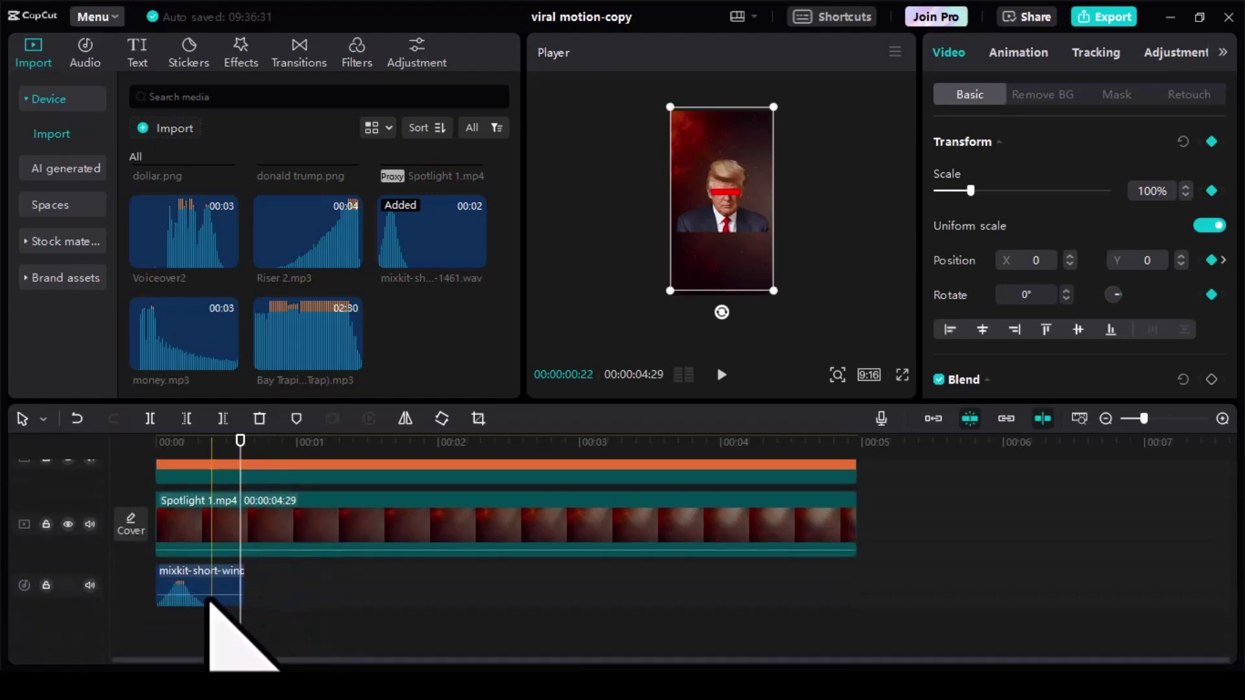
{"action": "left_click_drag", "start_coordinate": [232, 587], "coordinate": [263, 580]}
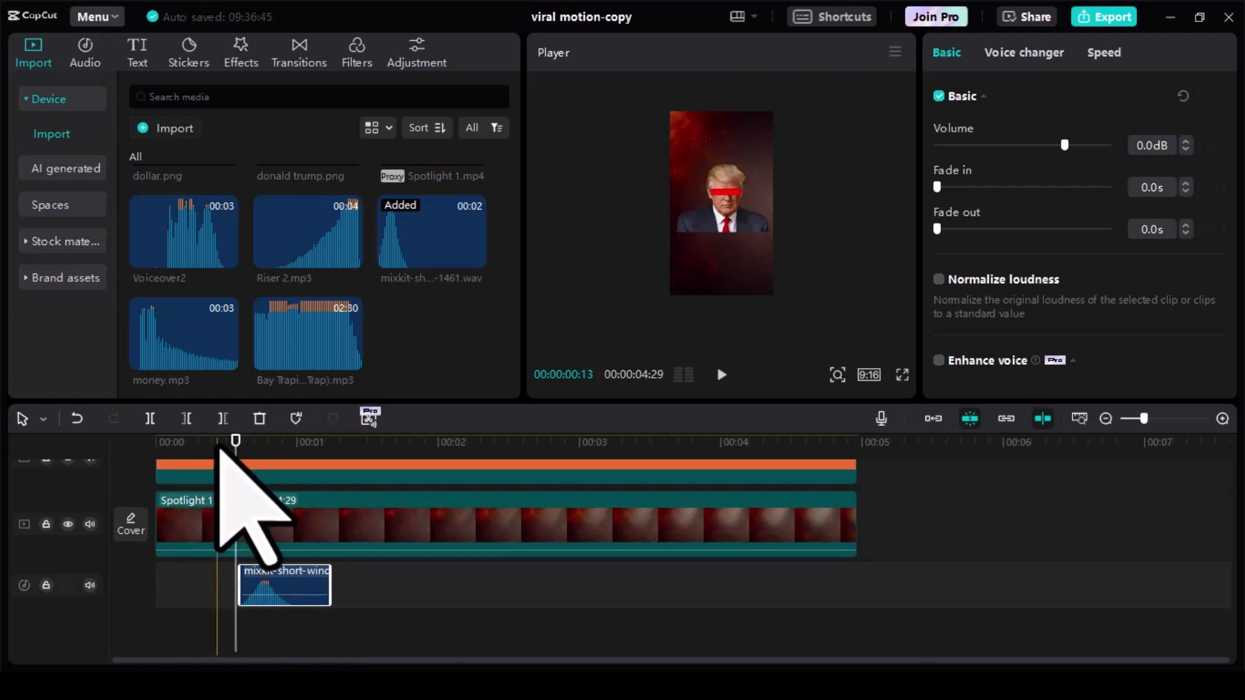
- Play the head opening full screen to check the wind sound's timing
{"action": "key", "text": "ctrl+shift+f"}
{"action": "key", "text": "space"}
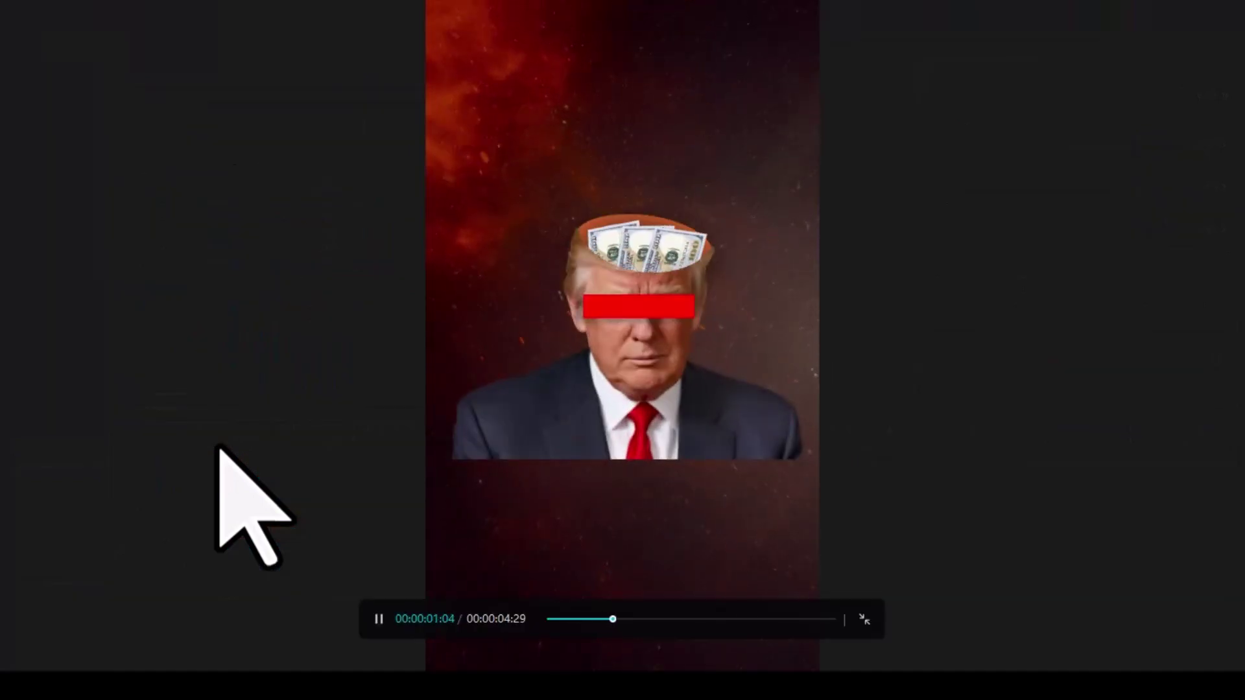
{"action": "key", "text": "Escape"}
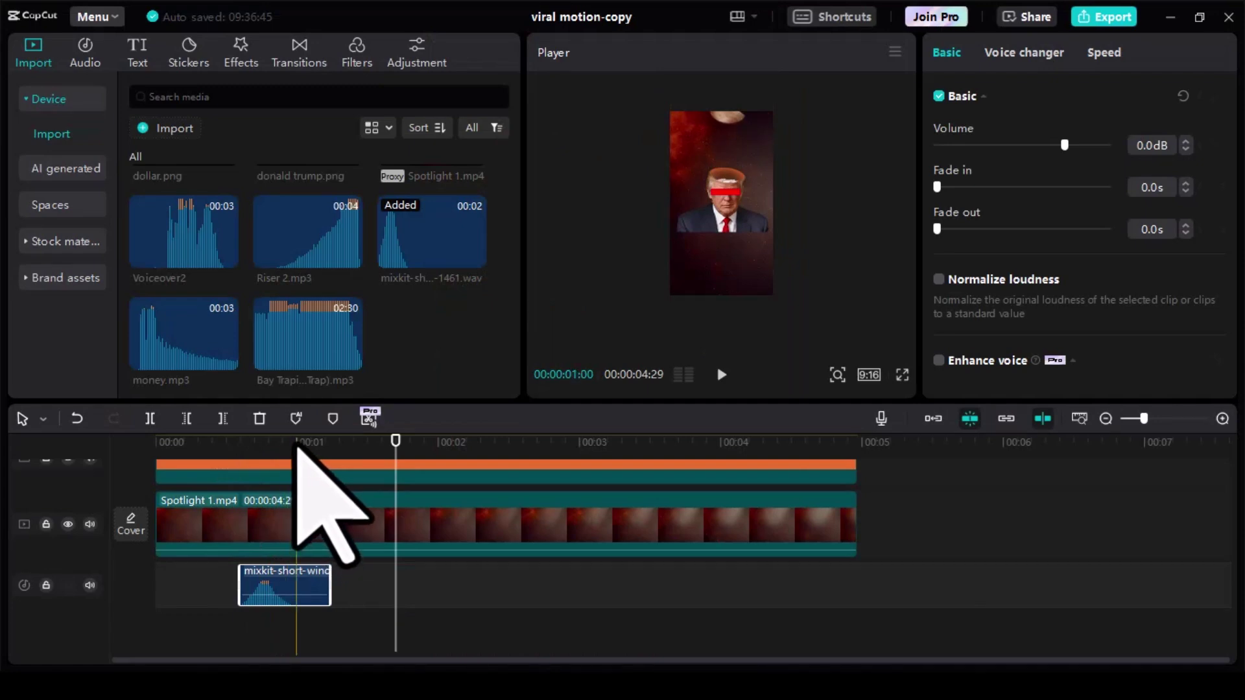
- Add money.mp3 and shift it to start at about 00:00:00:21, so its loud part coincides with the dollar image's appearance
{"action": "left_click", "coordinate": [226, 358]}
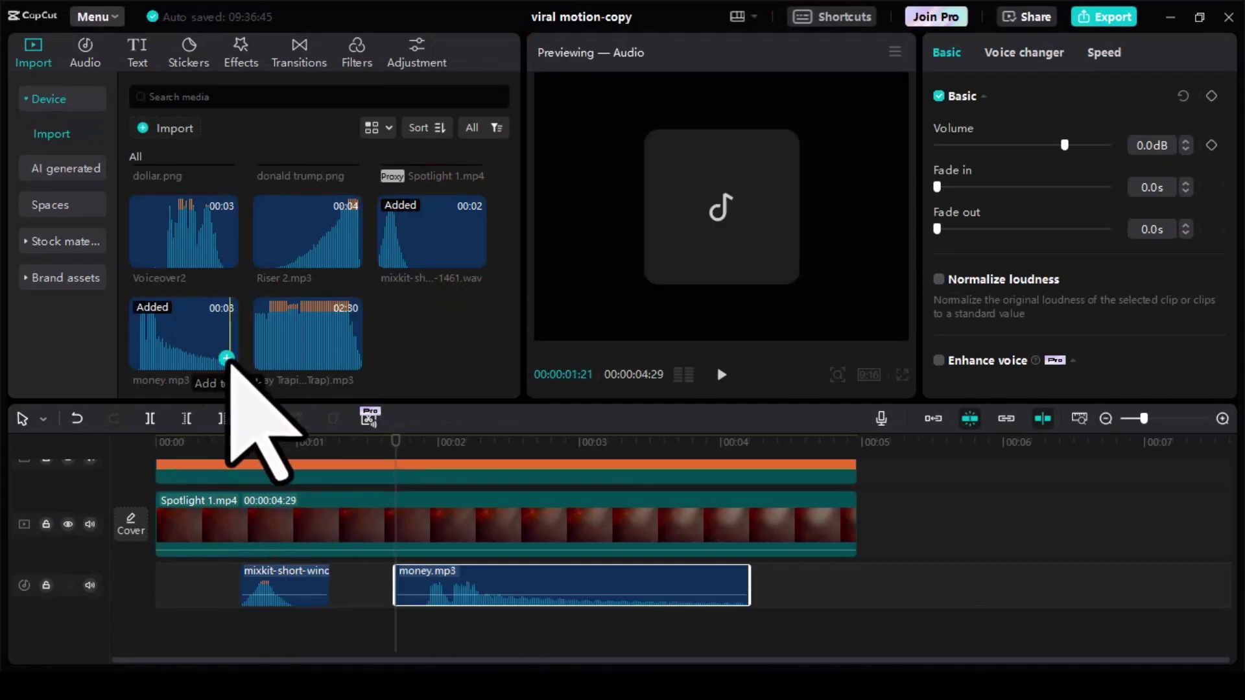
{"action": "scroll", "coordinate": [348, 597], "scroll_direction": "up", "scroll_amount": 3}
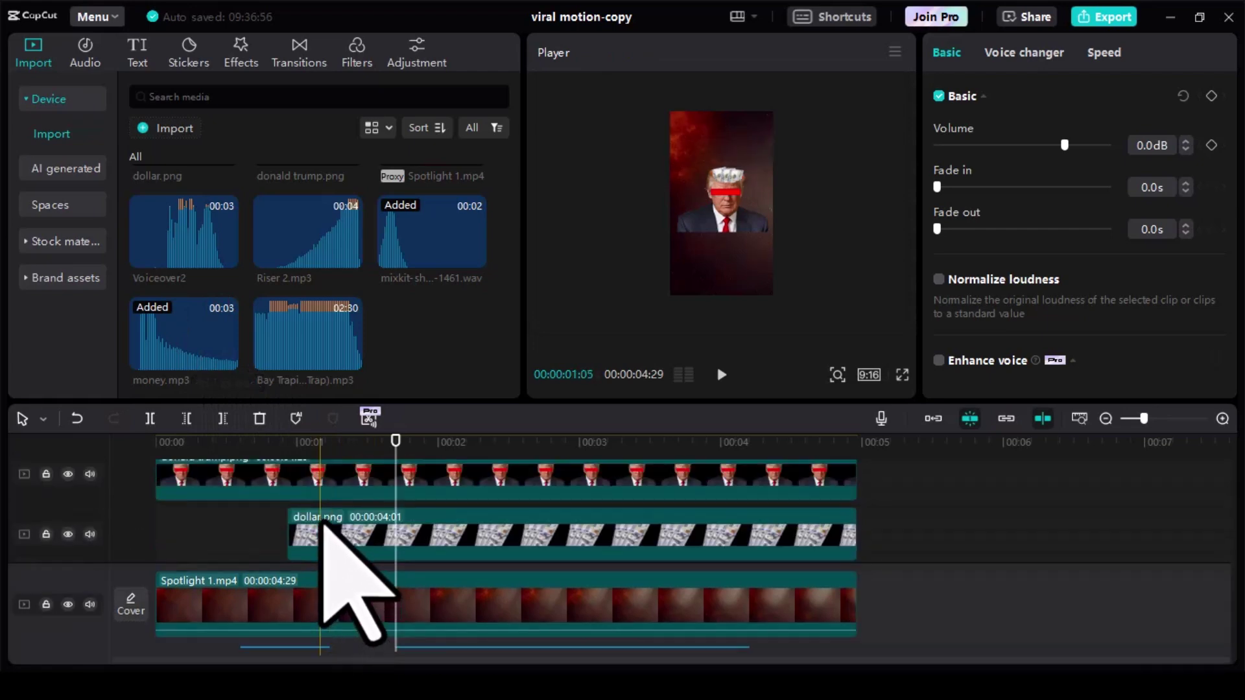
{"action": "left_click", "coordinate": [323, 524]}
{"action": "key", "text": "Up"}
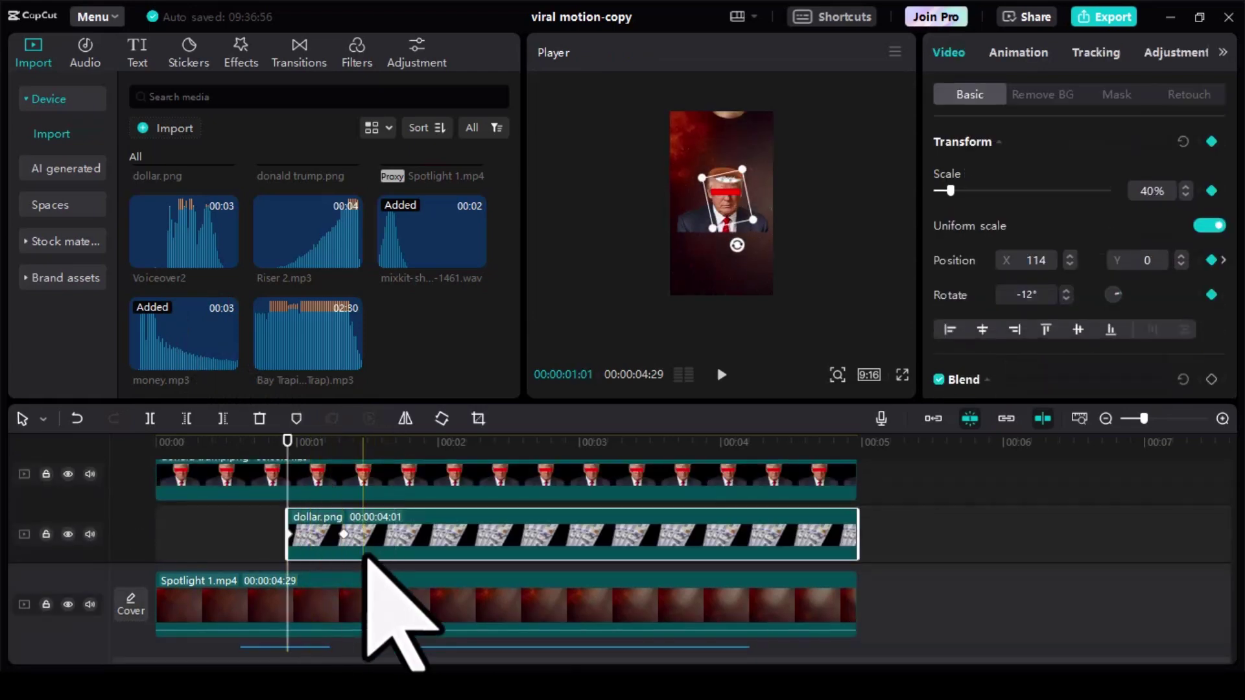
{"action": "scroll", "coordinate": [382, 583], "scroll_direction": "down", "scroll_amount": 5}
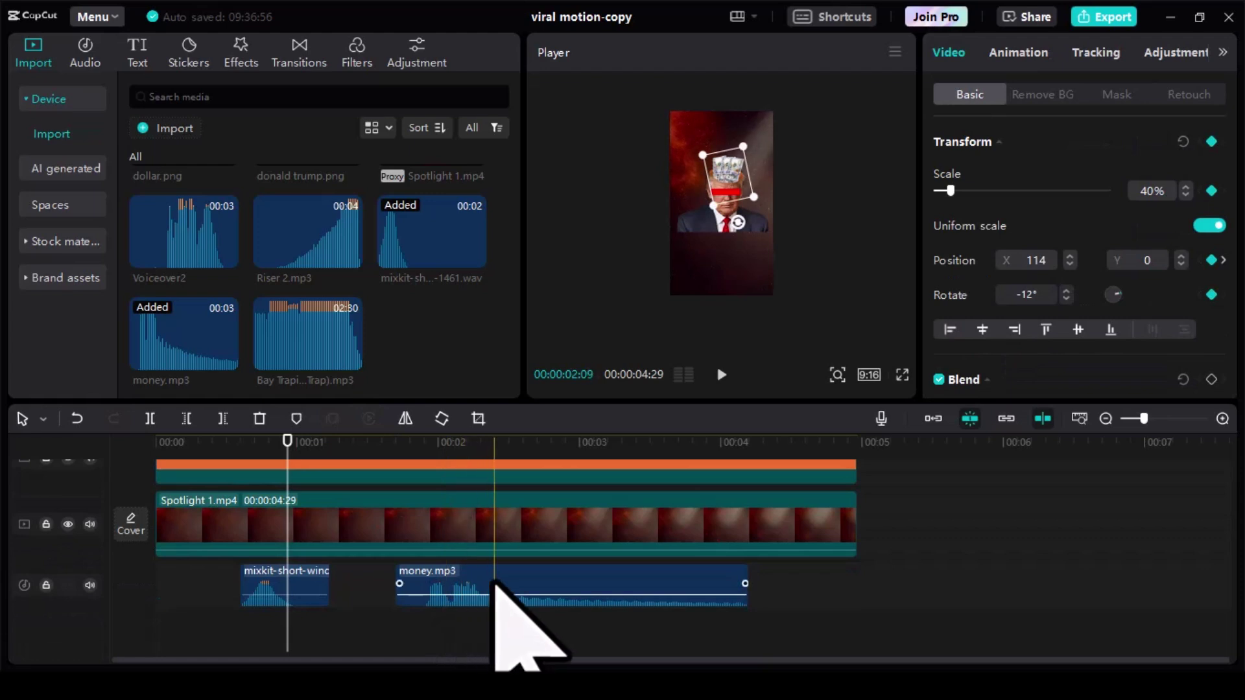
{"action": "left_click_drag", "start_coordinate": [494, 580], "coordinate": [422, 569]}
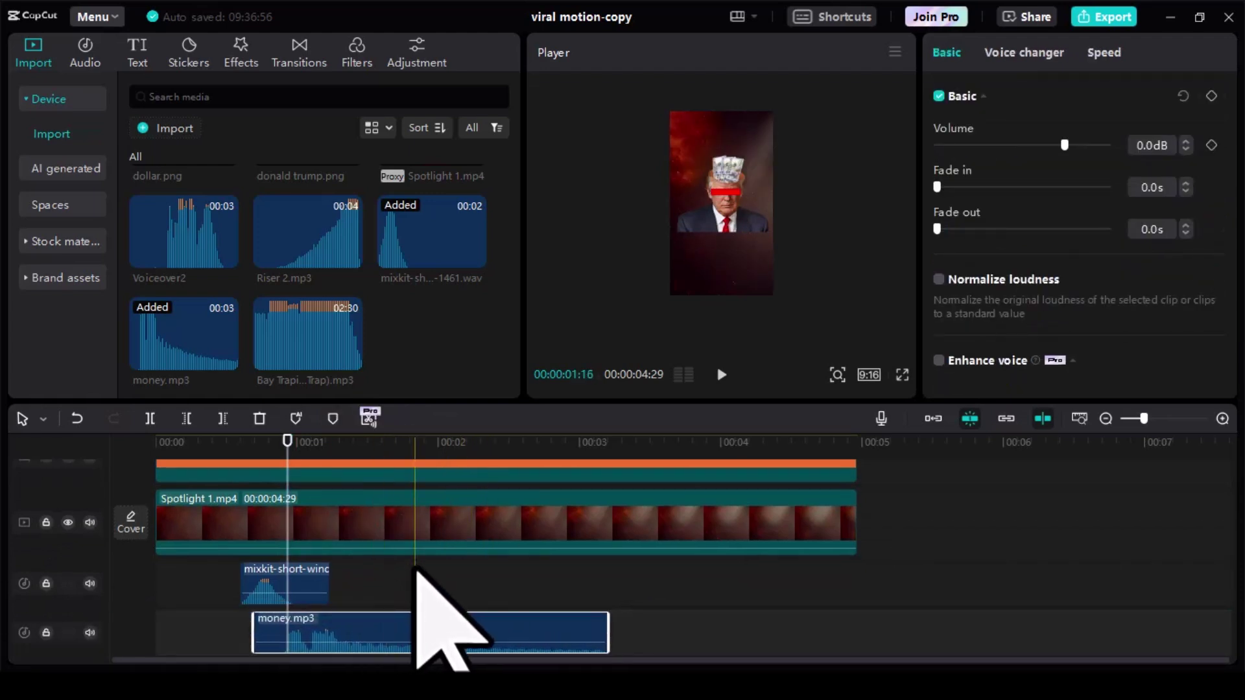
- Play the animation full screen from about 00:00:00:13 to check the money sound against the rising bills
{"action": "left_click", "coordinate": [415, 569]}
{"action": "left_click", "coordinate": [217, 454]}
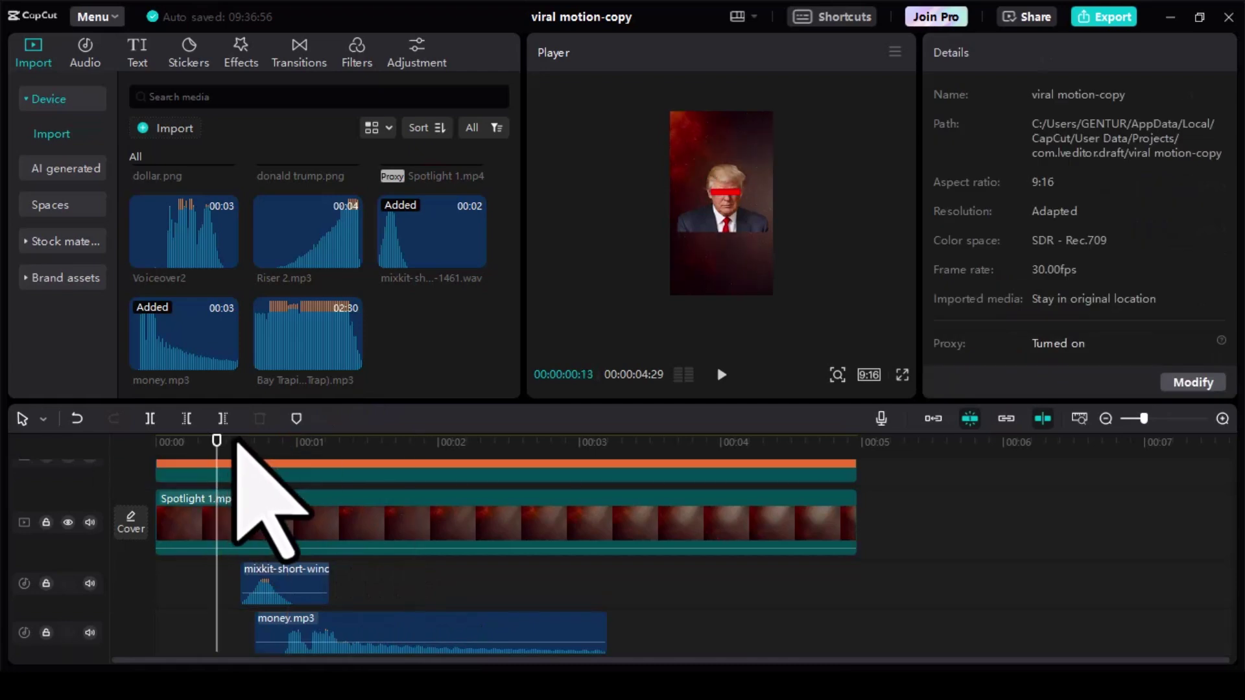
{"action": "key", "text": "ctrl+shift+f"}
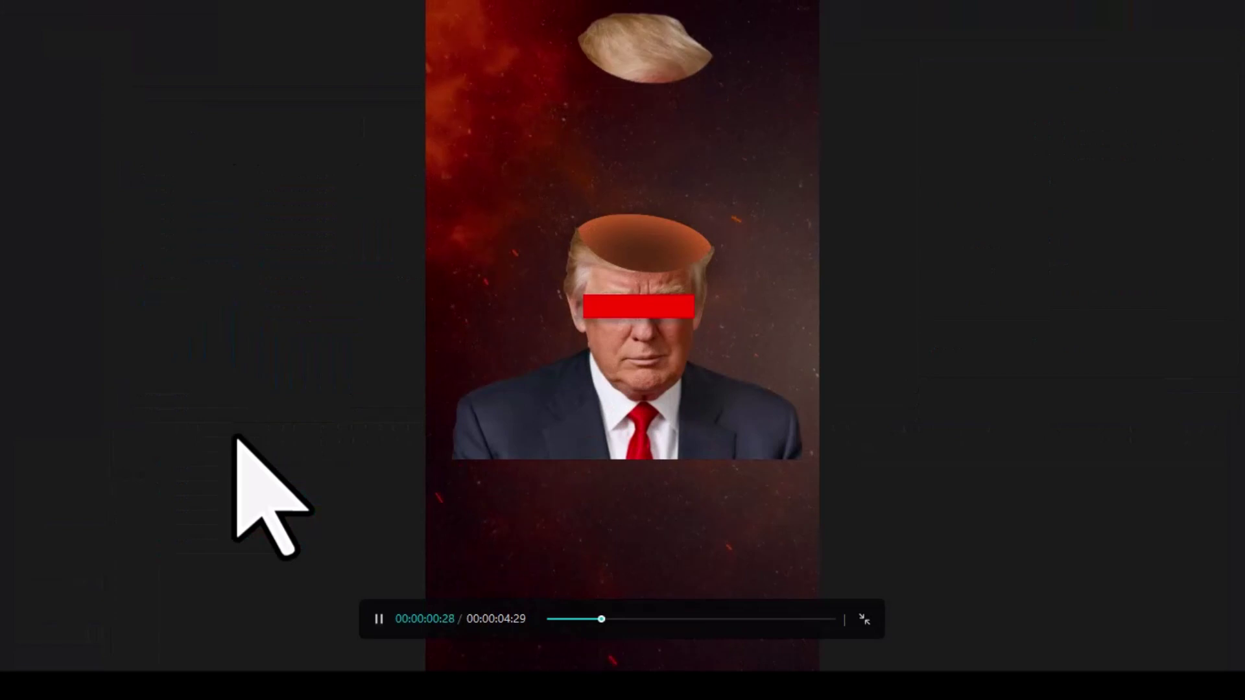
{"action": "key", "text": "Escape"}
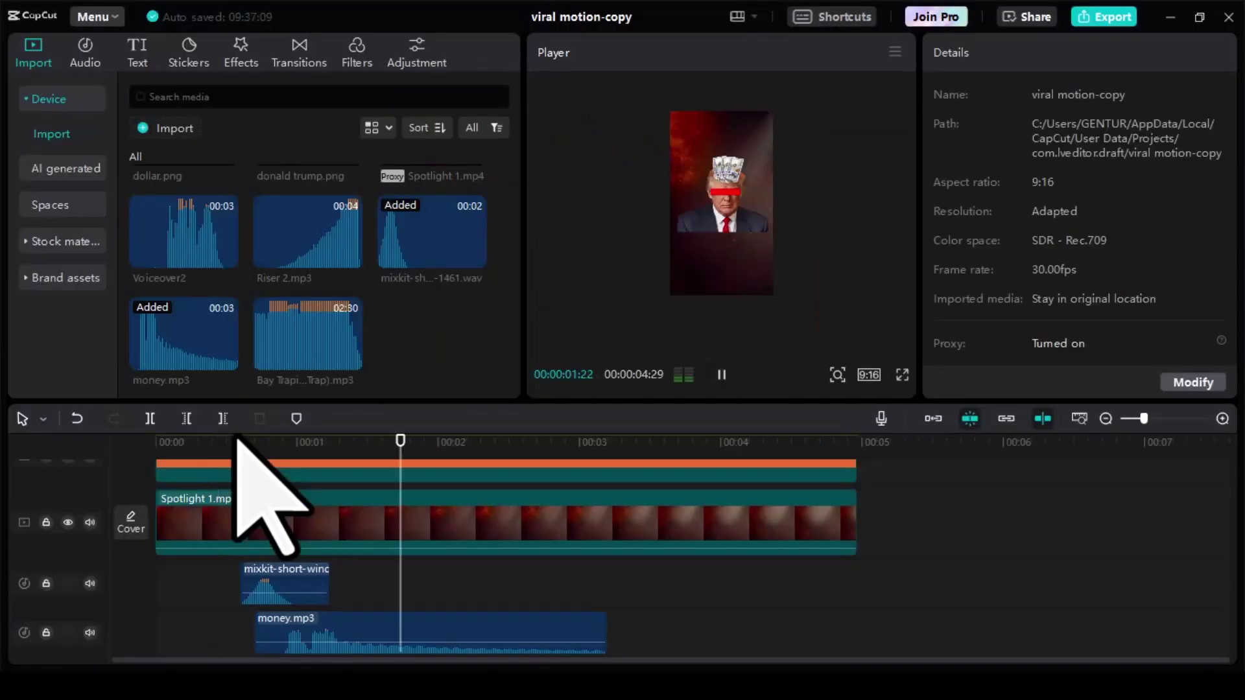
{"action": "key", "text": "space"}
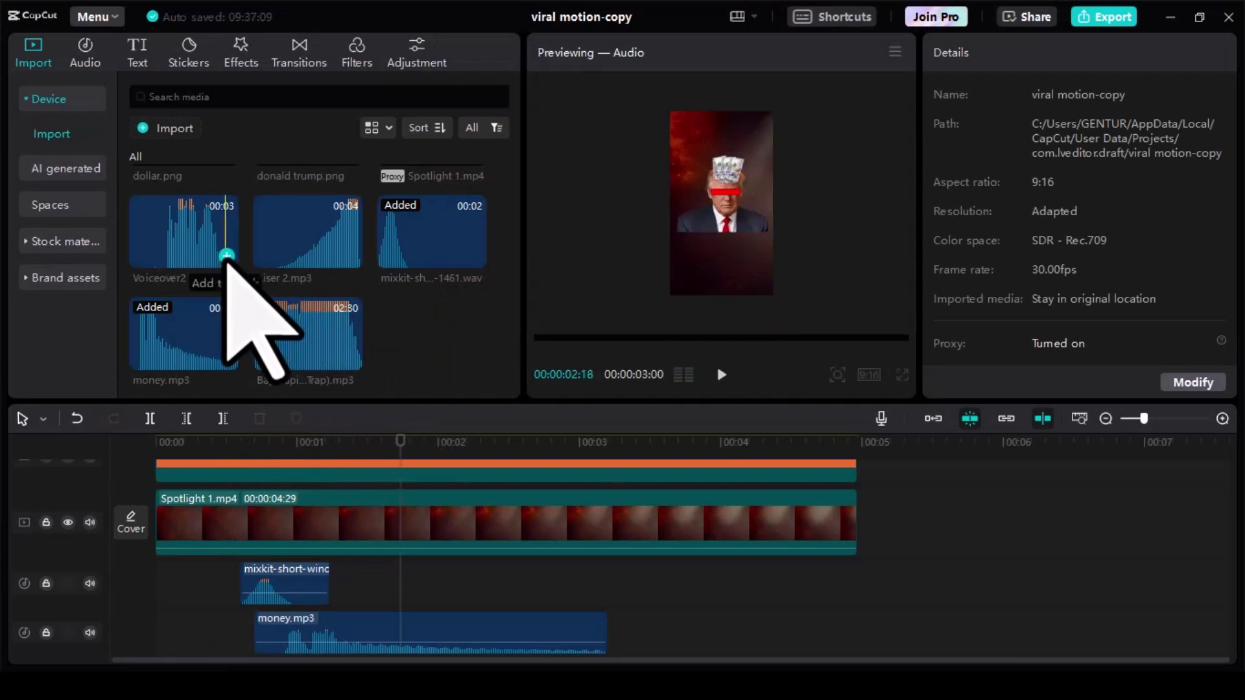
- Add Voiceover2 on a third audio track starting at about 00:00:00:09, and normalize its loudness
{"action": "left_click", "coordinate": [226, 256]}
{"action": "left_click_drag", "start_coordinate": [532, 525], "coordinate": [324, 633]}
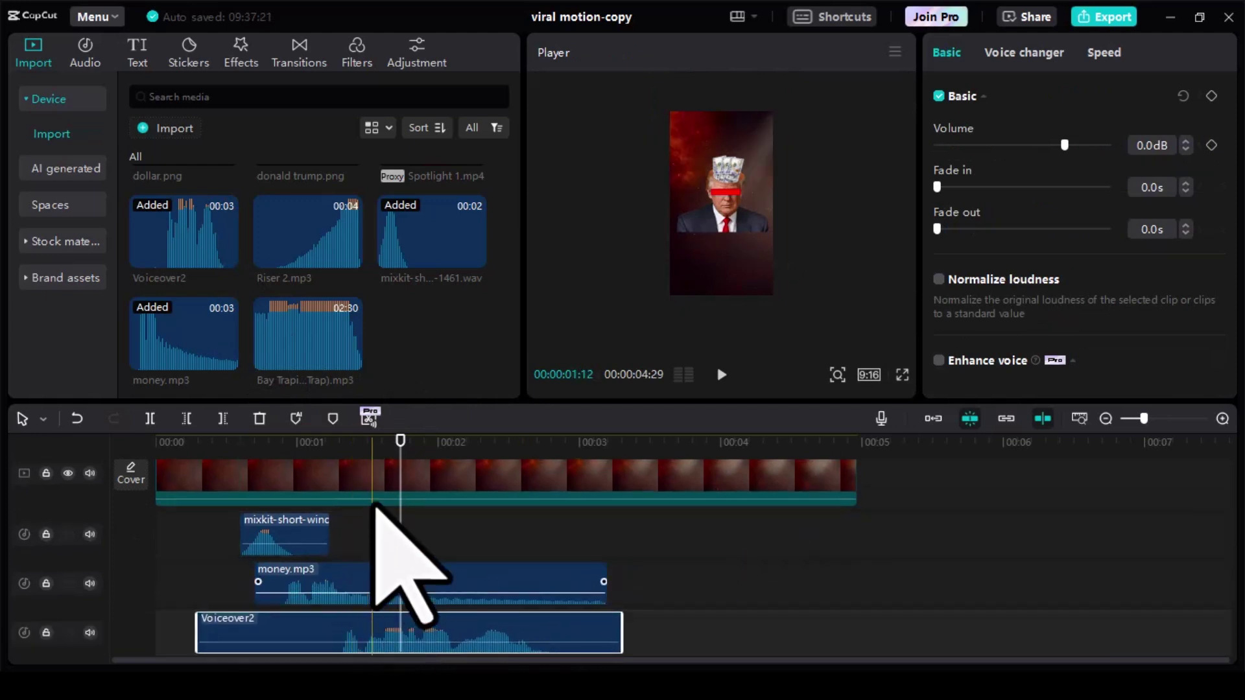
{"action": "left_click", "coordinate": [363, 441]}
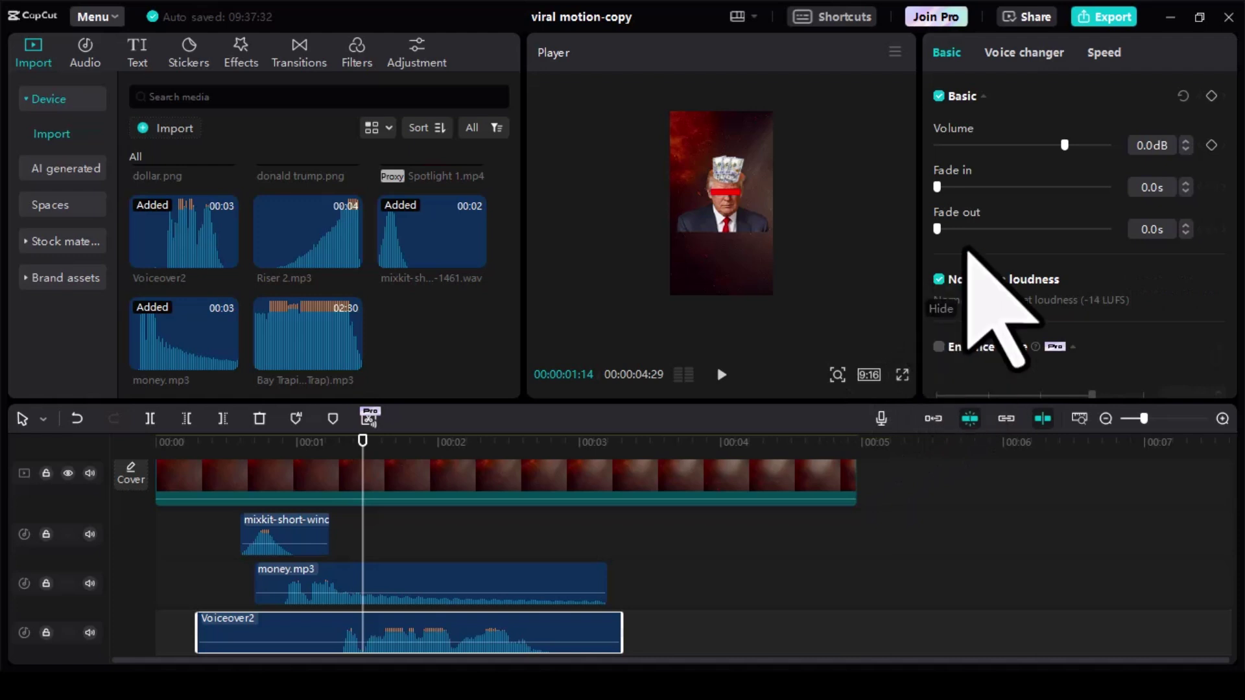
{"action": "left_click", "coordinate": [339, 443]}
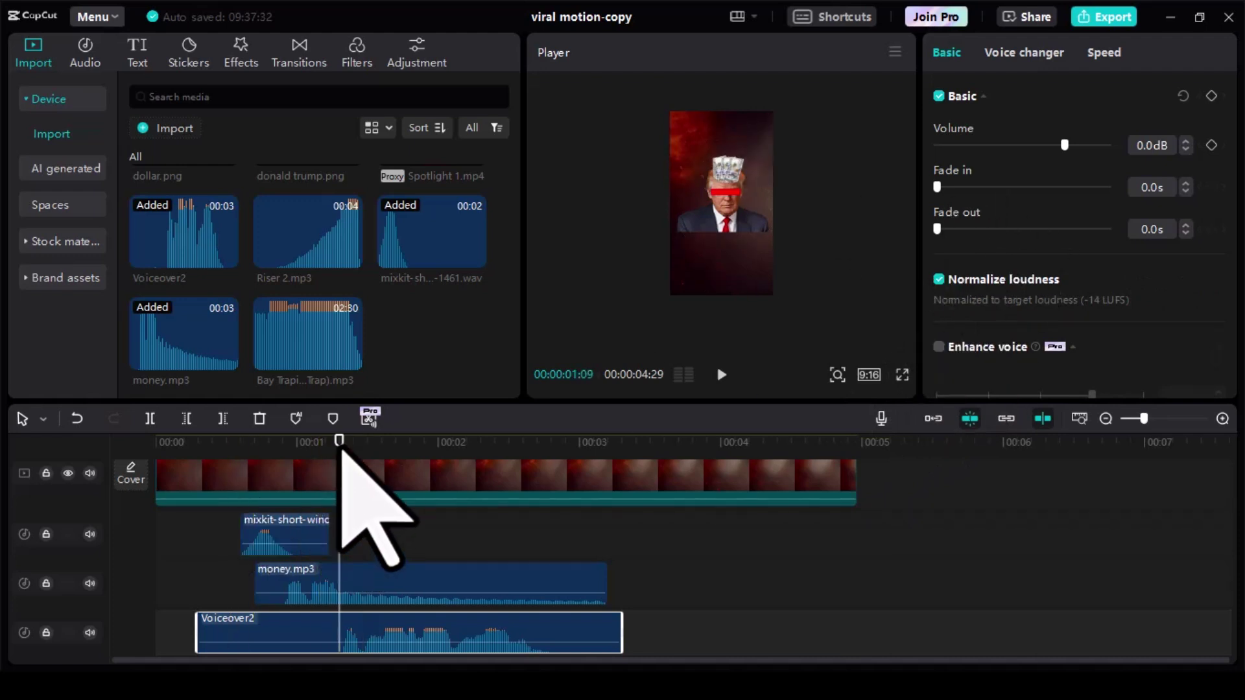
{"action": "key", "text": "space"}
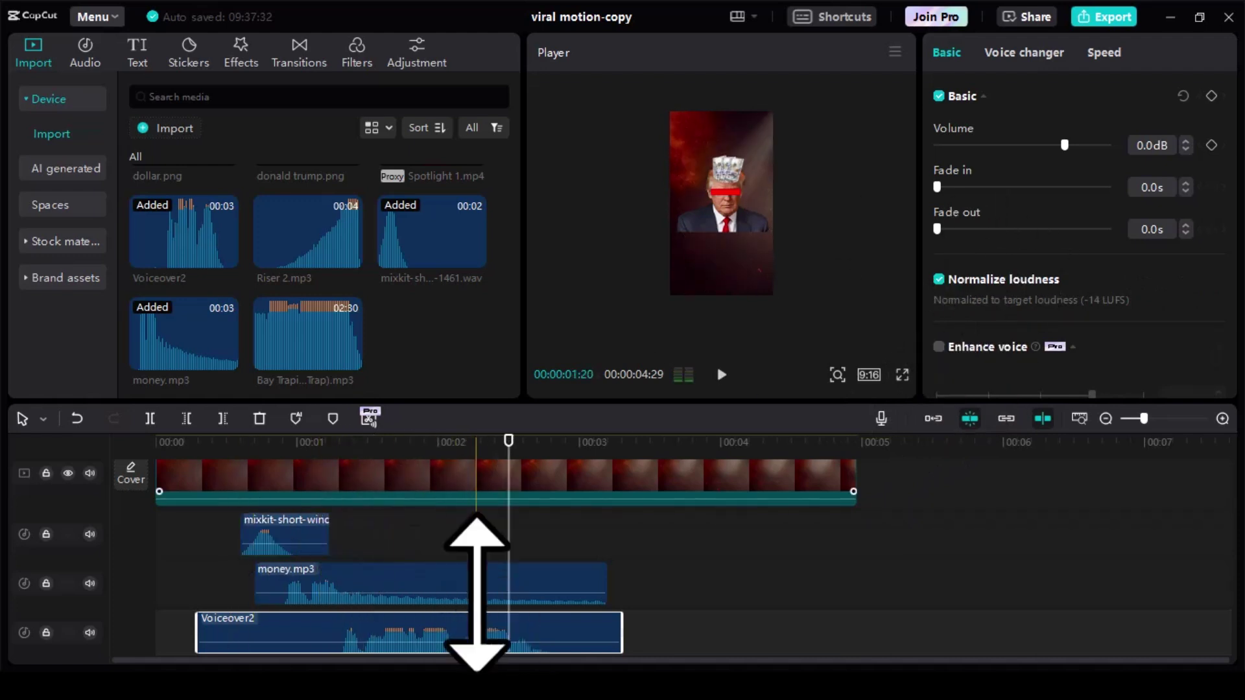
- Apply the Deep voice filter to Voiceover2 and listen to the result
{"action": "left_click", "coordinate": [1045, 55]}
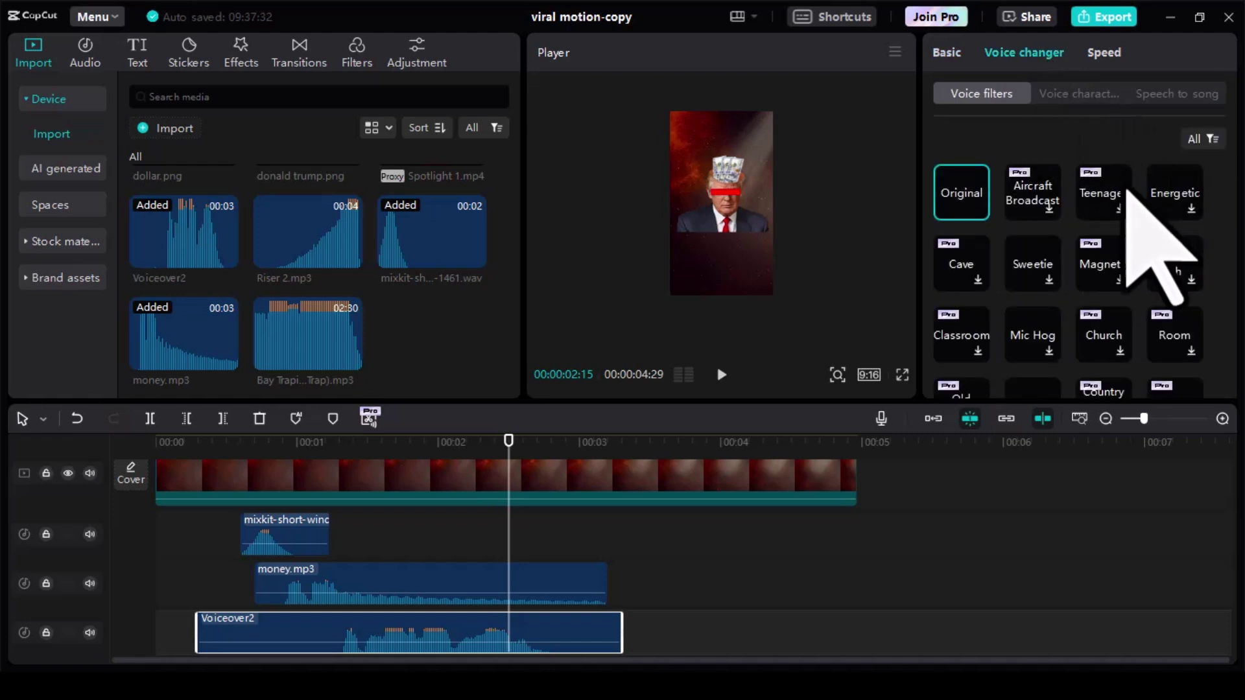
{"action": "scroll", "coordinate": [1106, 164], "scroll_direction": "down", "scroll_amount": 3}
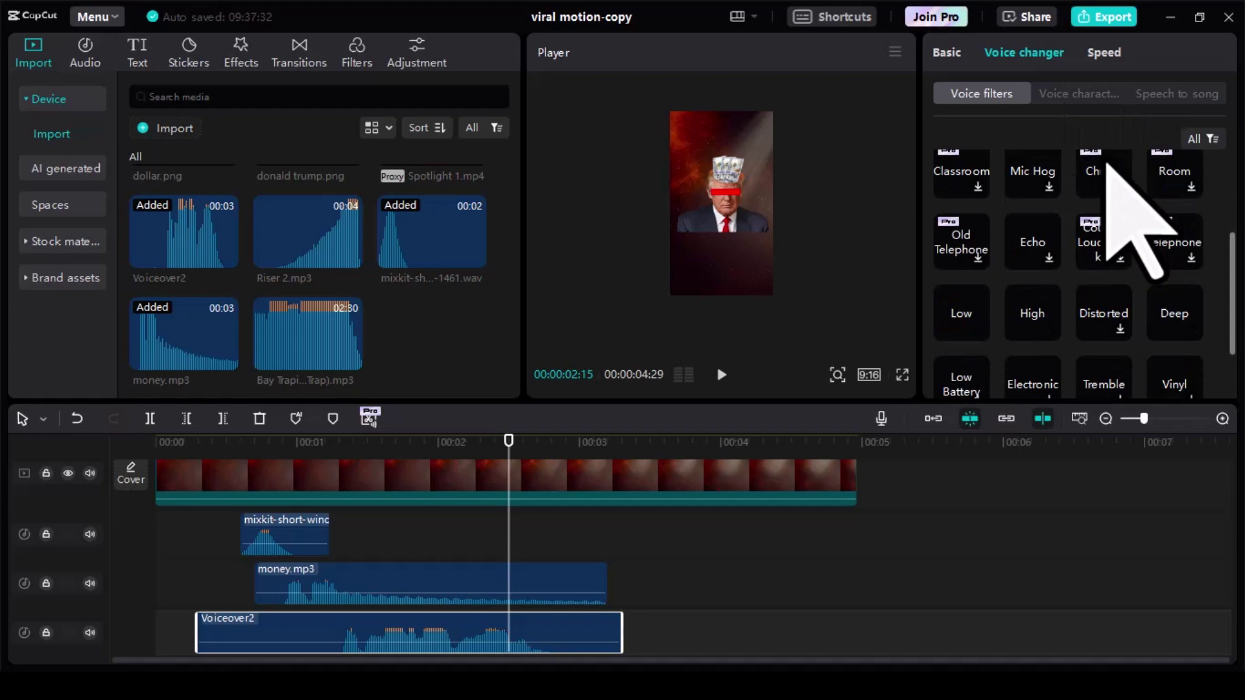
{"action": "scroll", "coordinate": [1106, 164], "scroll_direction": "down", "scroll_amount": 2}
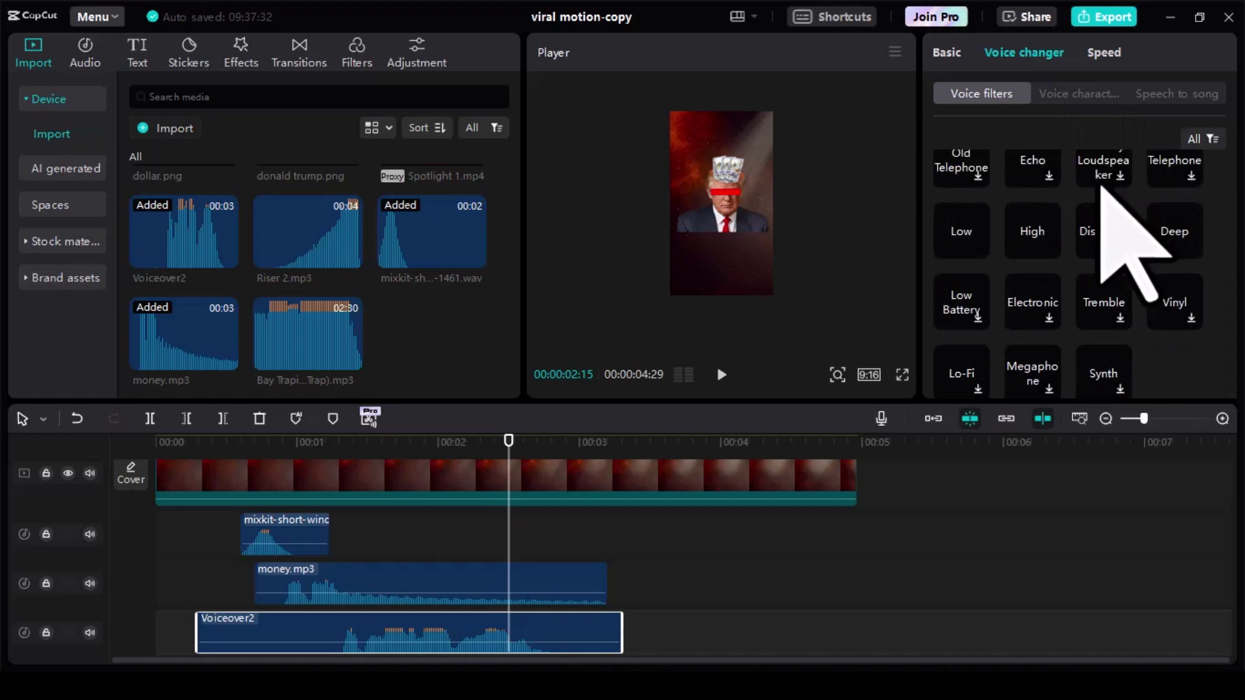
{"action": "left_click", "coordinate": [1179, 252]}
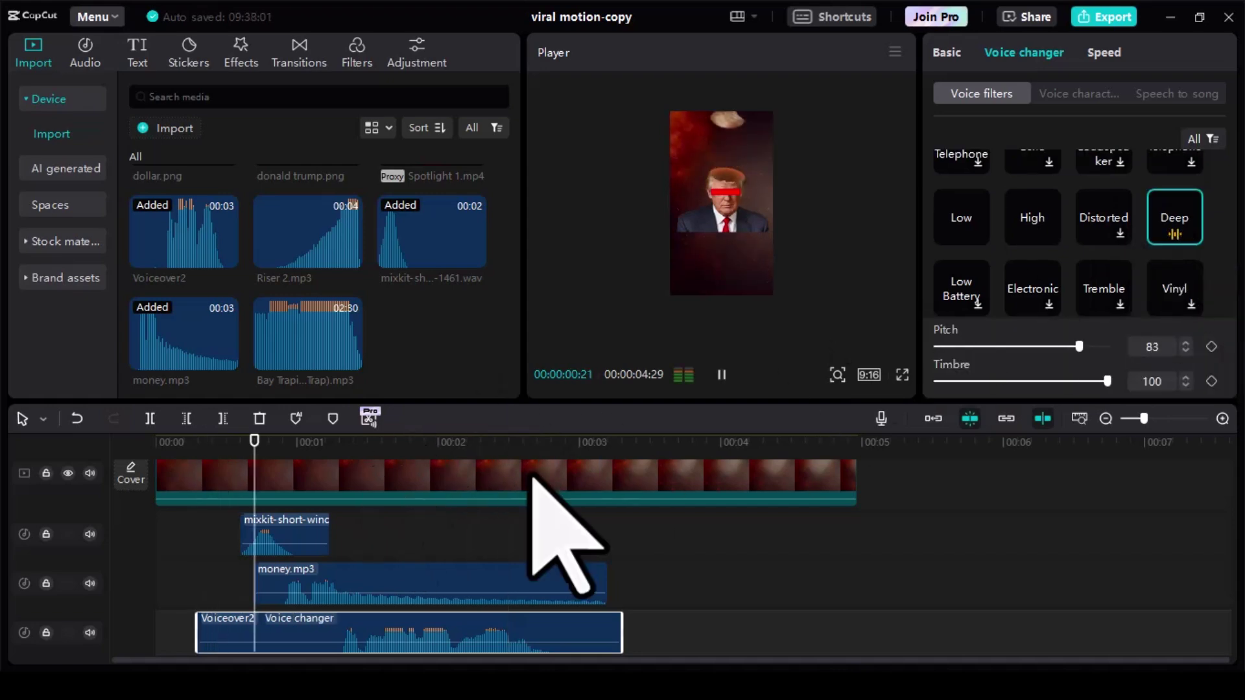
{"action": "key", "text": "space"}
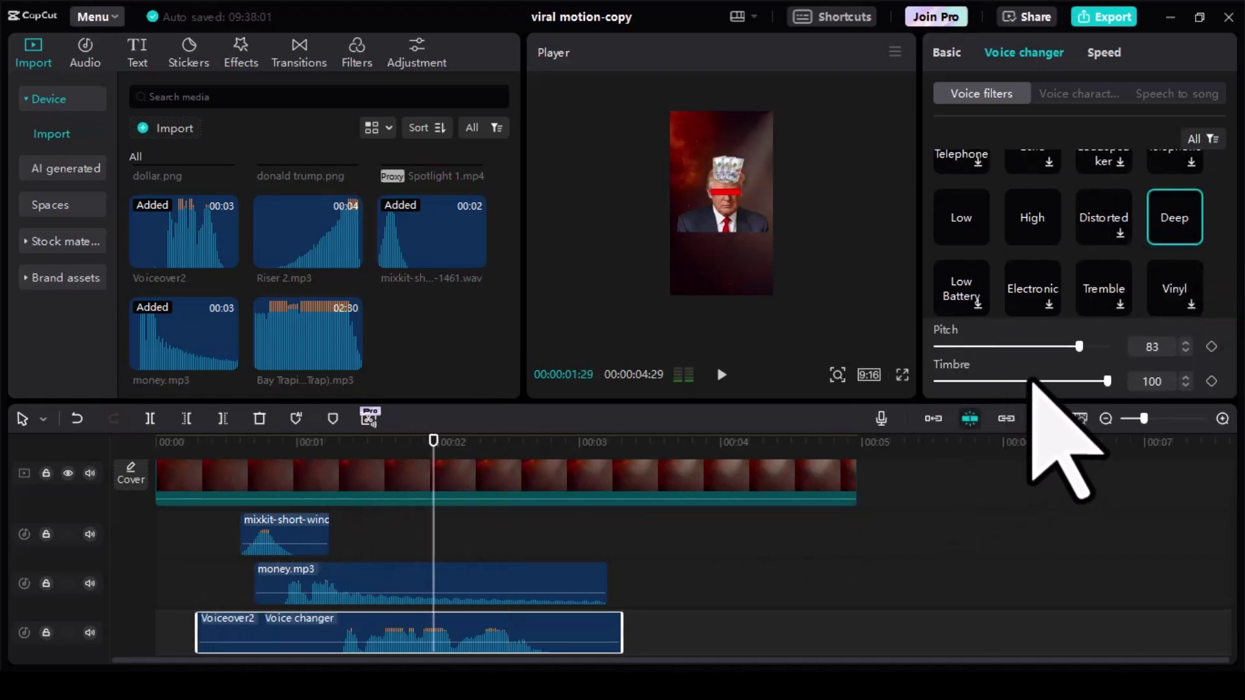
- Set the Deep filter's pitch to 65 and timbre to 77, and play back the voiceover
{"action": "scroll", "coordinate": [1051, 352], "scroll_direction": "down", "scroll_amount": 2}
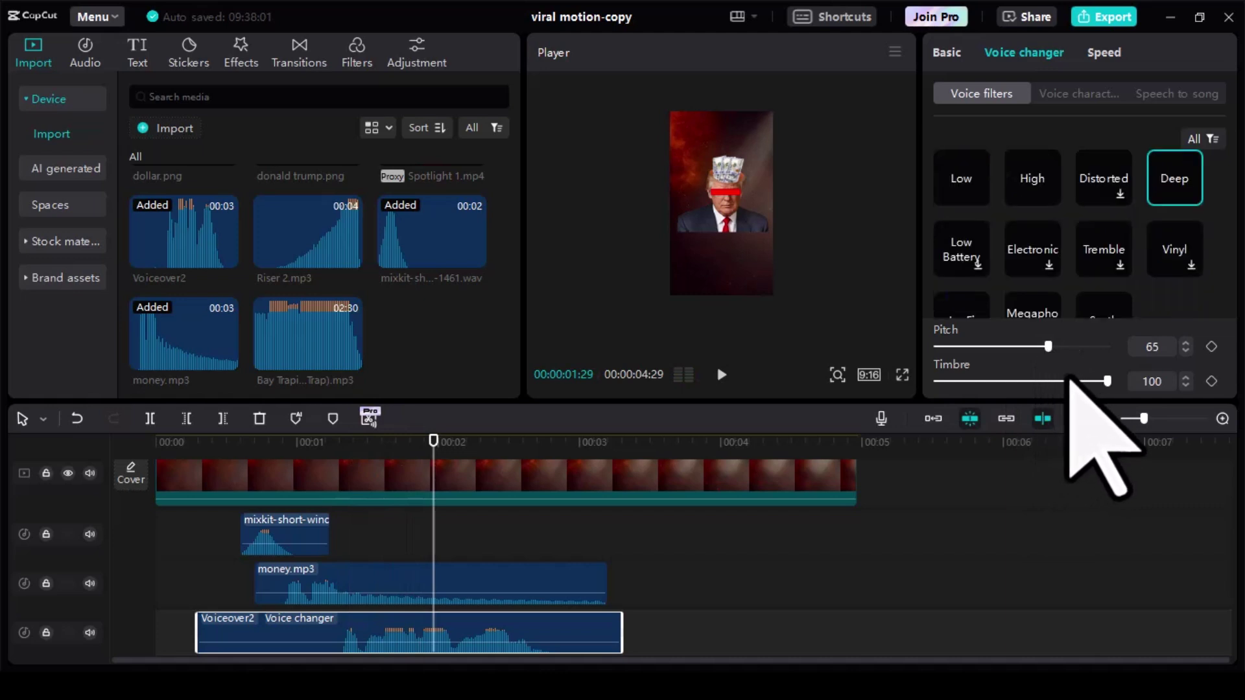
{"action": "left_click", "coordinate": [1069, 382]}
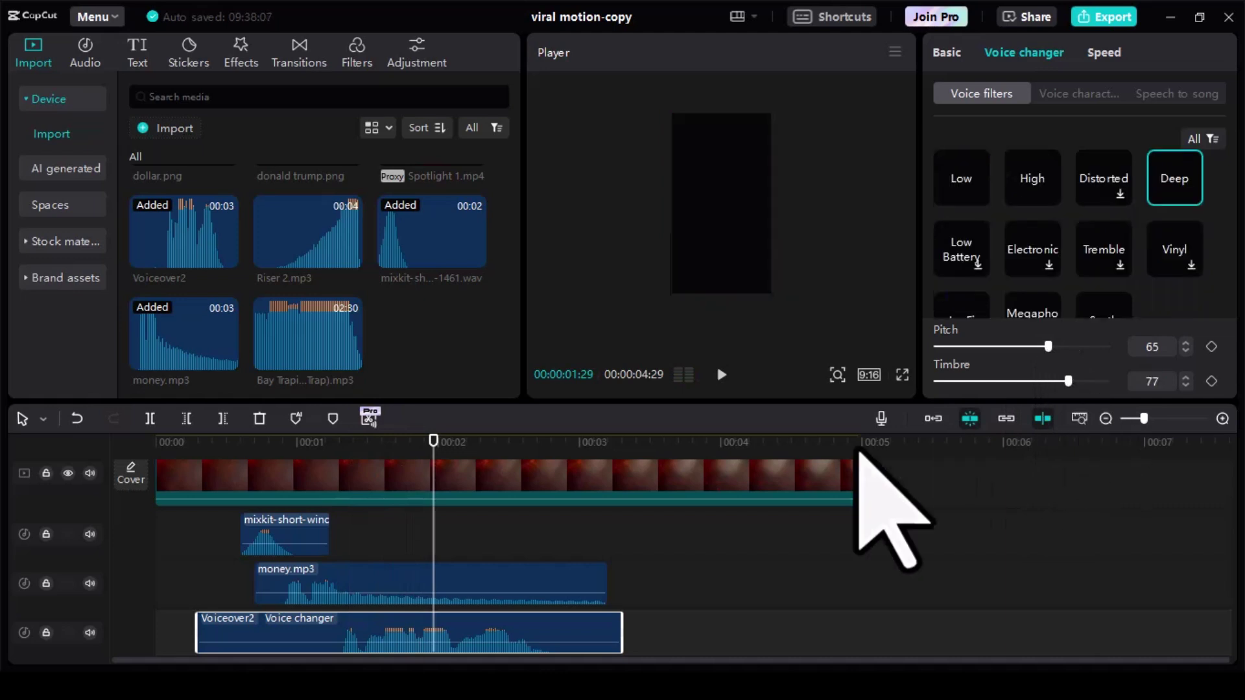
{"action": "left_click", "coordinate": [340, 444]}
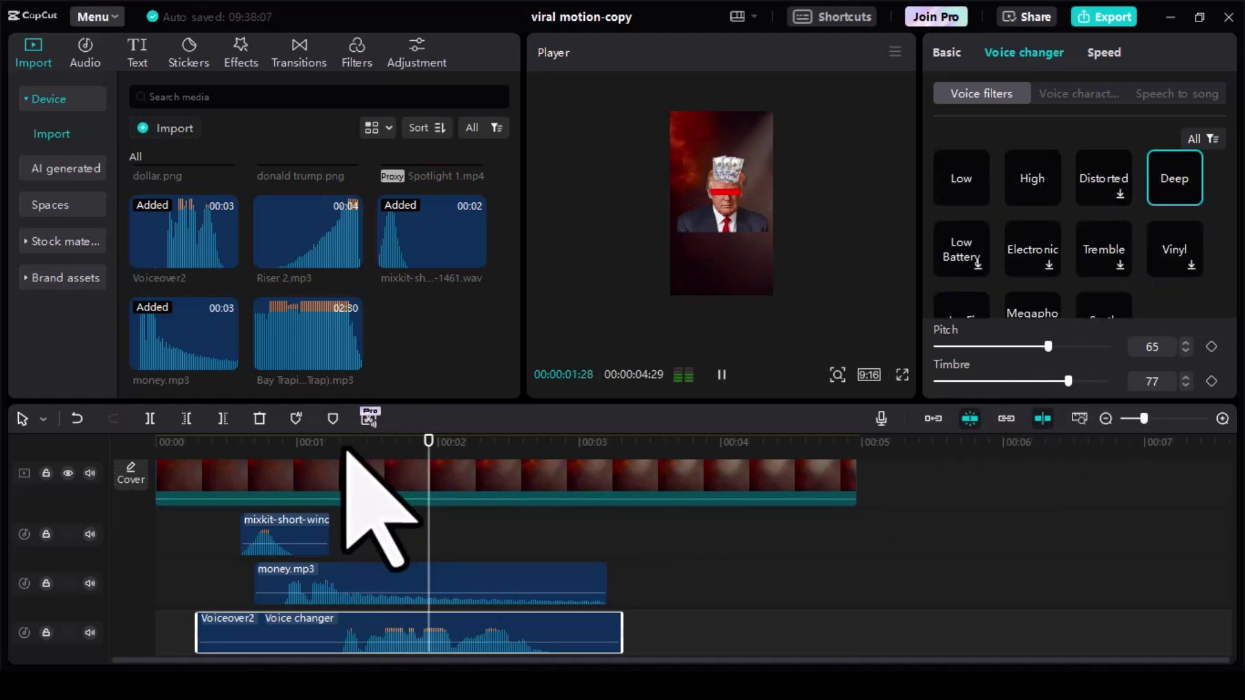
{"action": "key", "text": "space"}
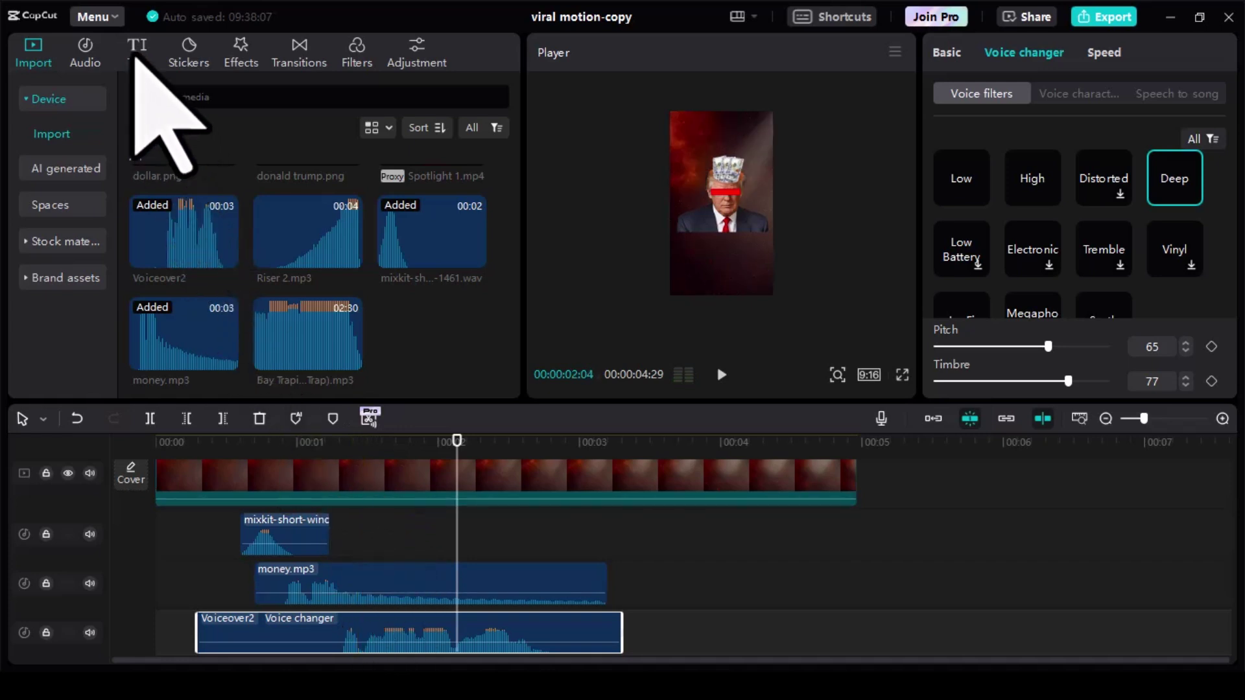
- Generate auto captions from the voiceover with English as the source language and no translation
{"action": "left_click", "coordinate": [136, 61]}
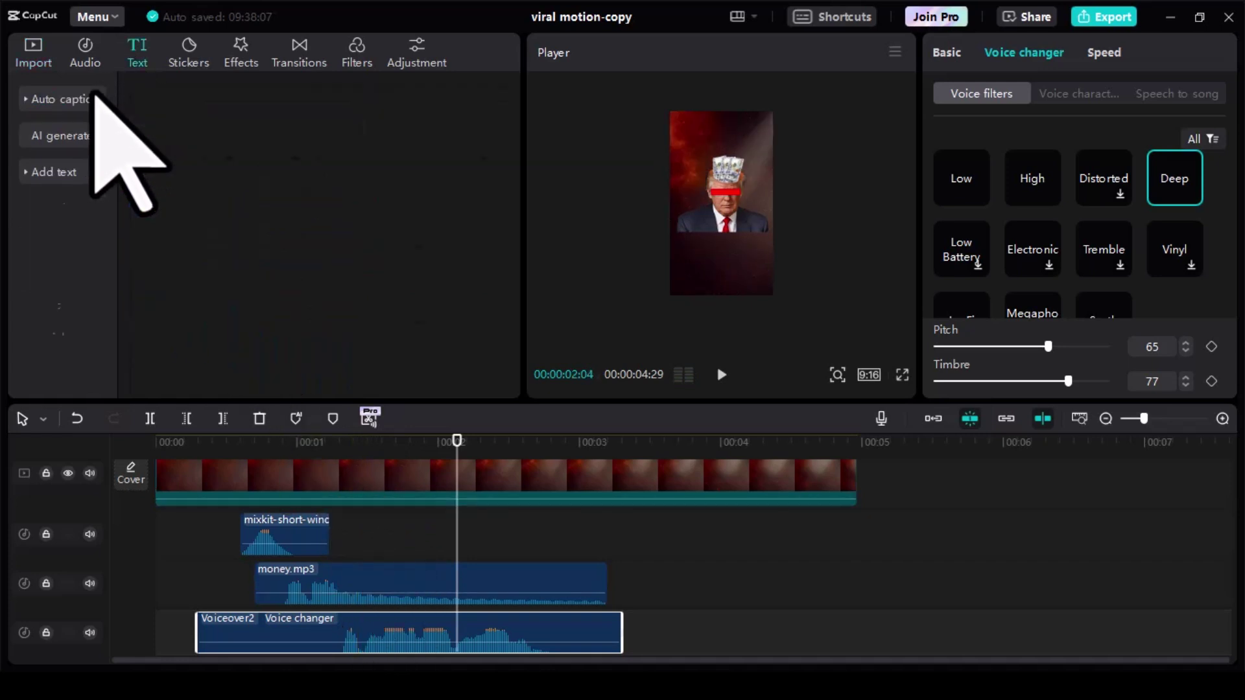
{"action": "left_click", "coordinate": [86, 104]}
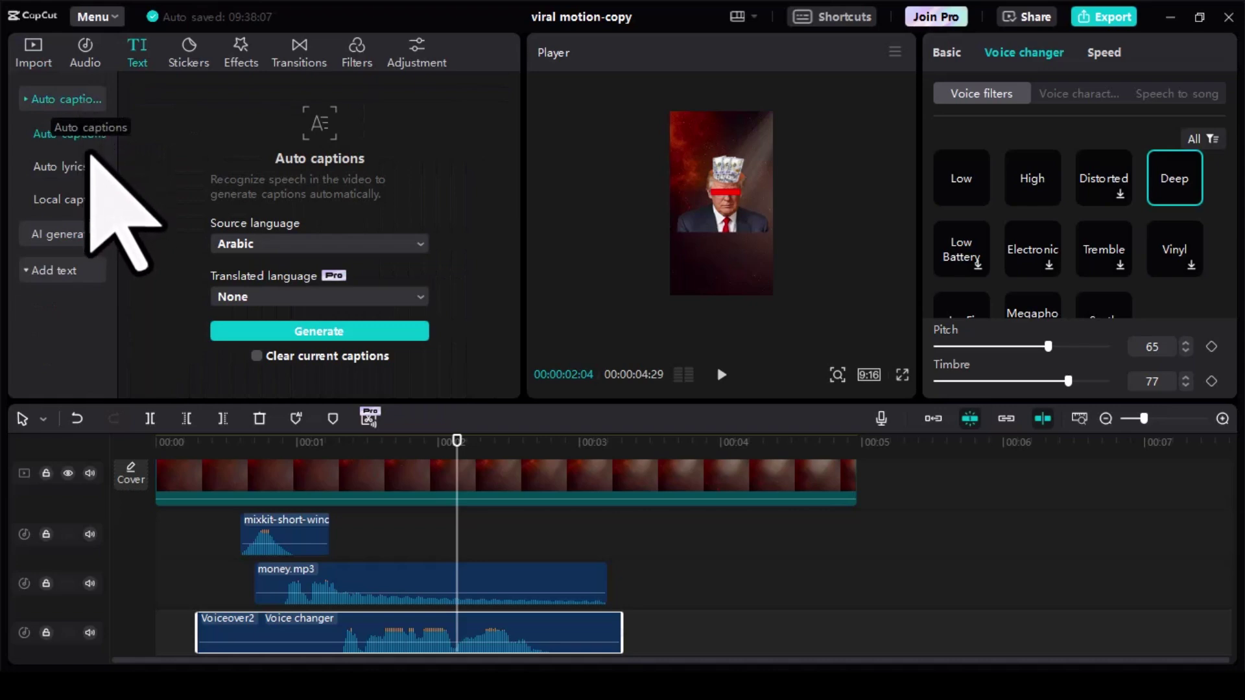
{"action": "left_click", "coordinate": [317, 246]}
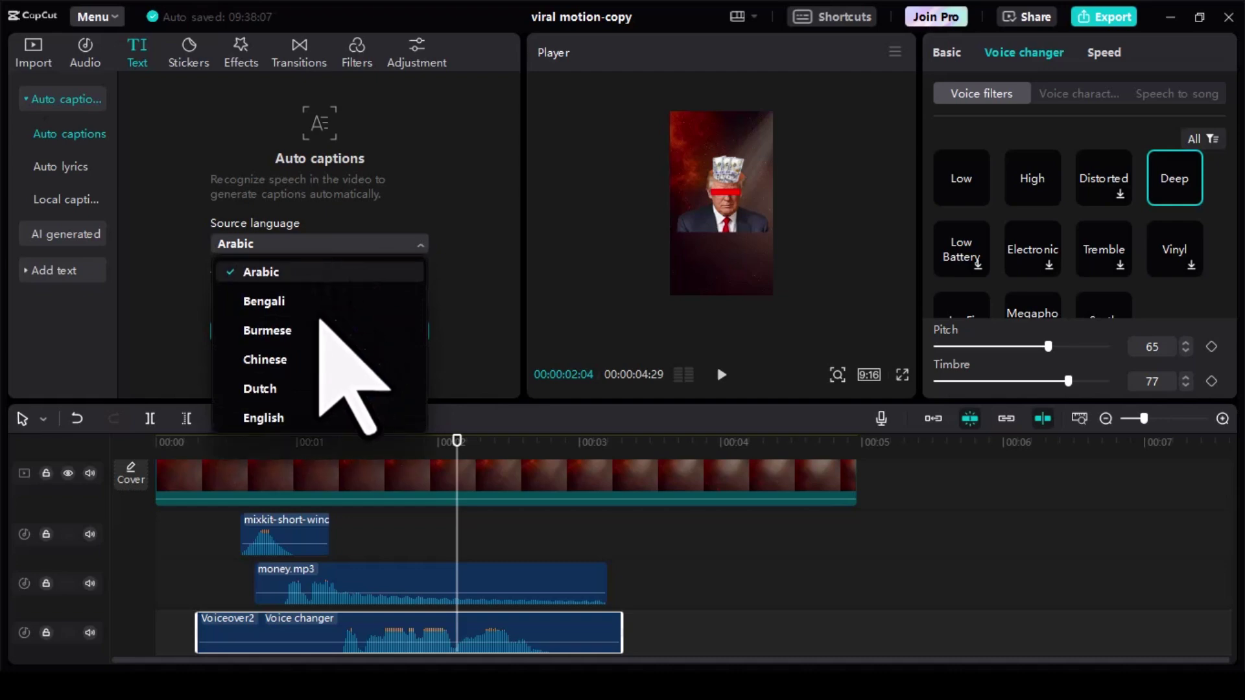
{"action": "left_click", "coordinate": [266, 420]}
{"action": "left_click", "coordinate": [349, 334]}
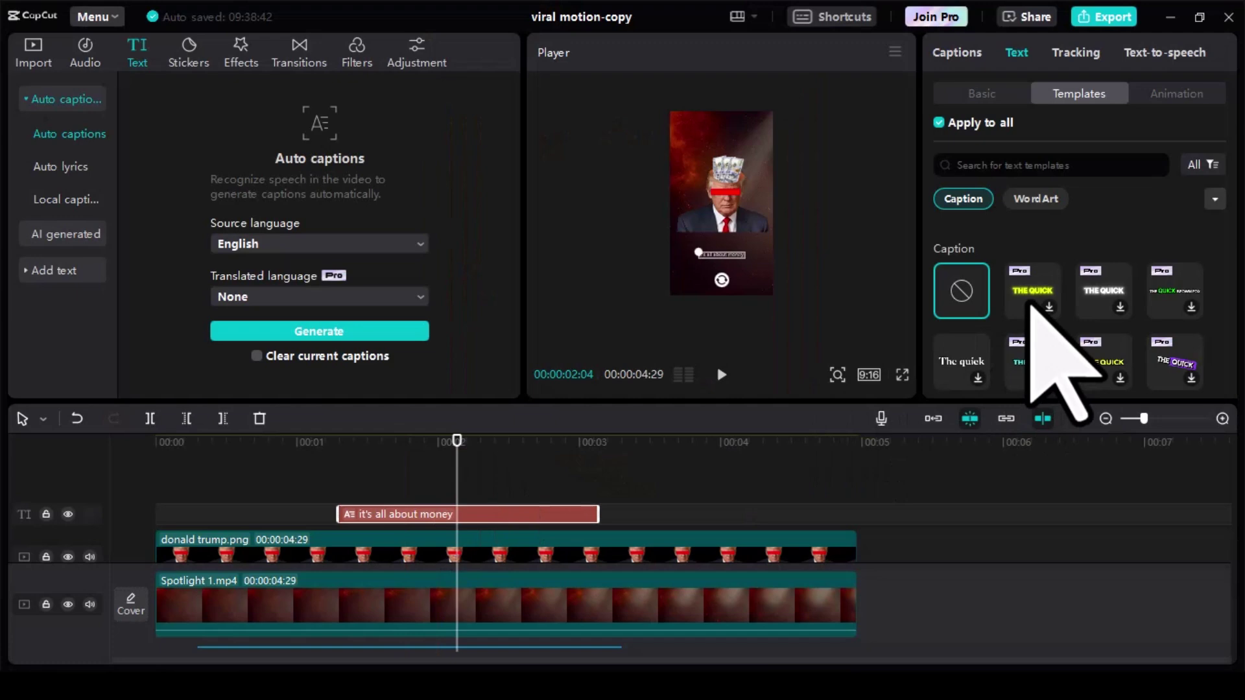
- Apply the bold yellow-orange THE QUICK caption template to all captions and open the full-screen preview at 00:00:01:06
{"action": "scroll", "coordinate": [1034, 321], "scroll_direction": "down", "scroll_amount": 5}
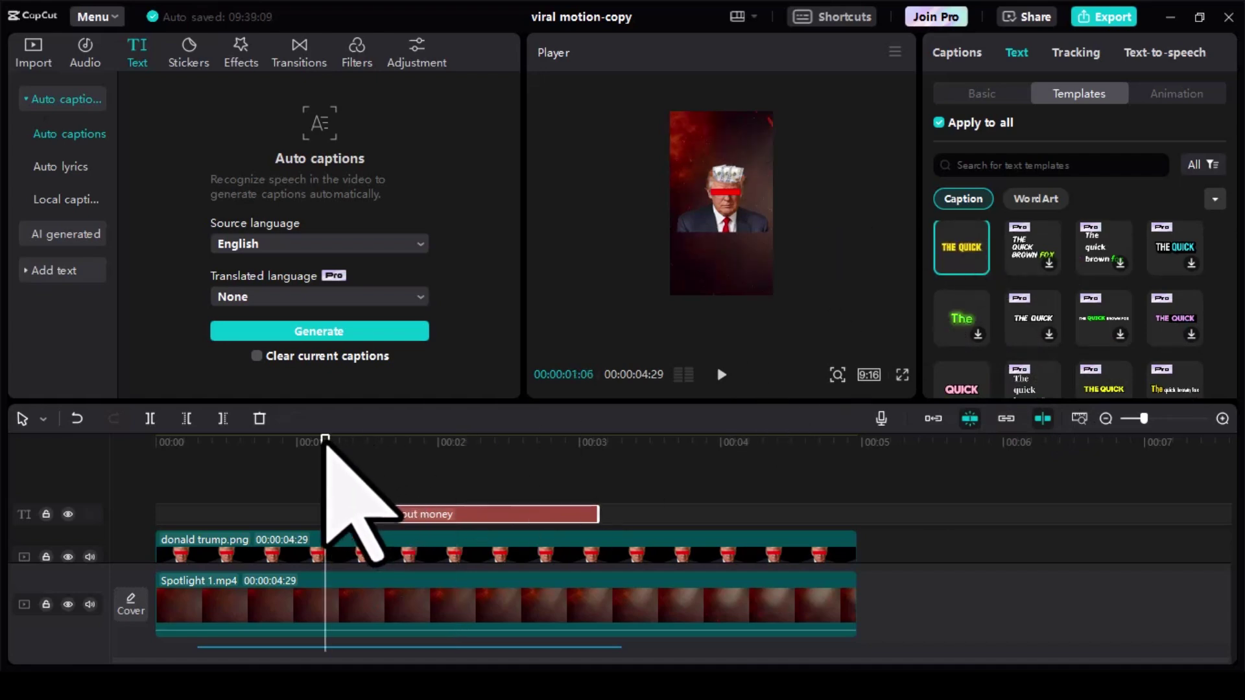
{"action": "key", "text": "ctrl+shift+f"}
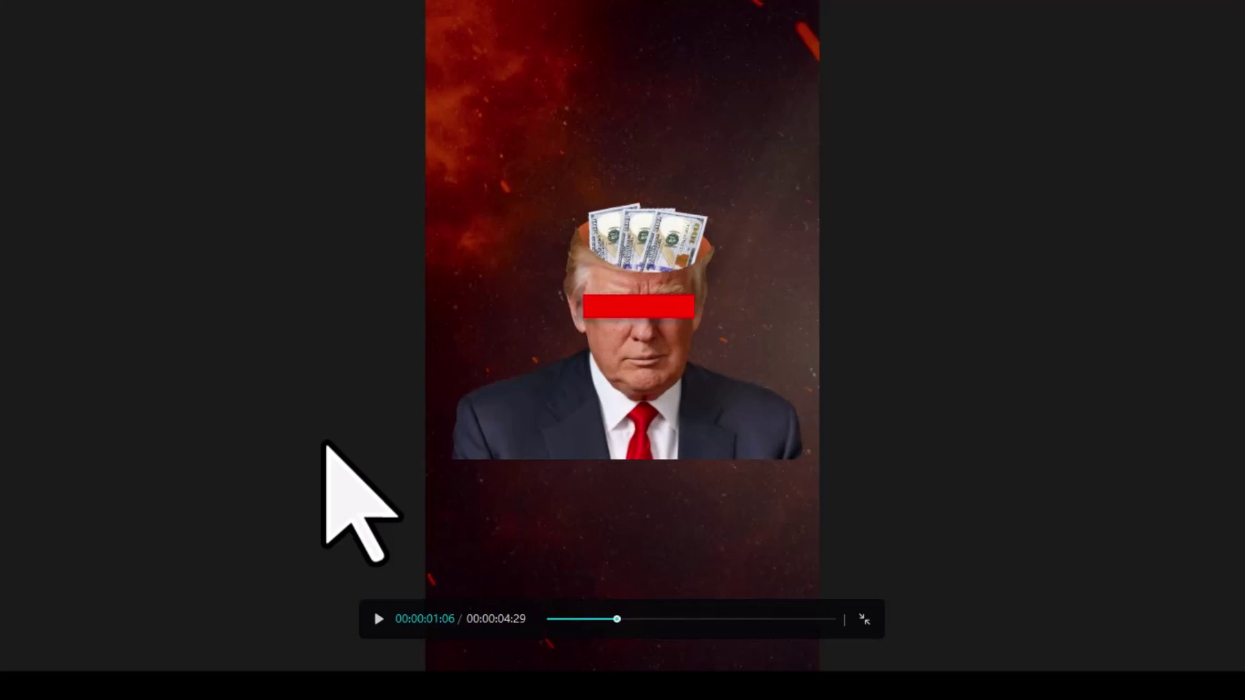
- Play the captioned video from 00:00:01:06 in the full-screen preview and return to the editor
{"action": "key", "text": "space"}
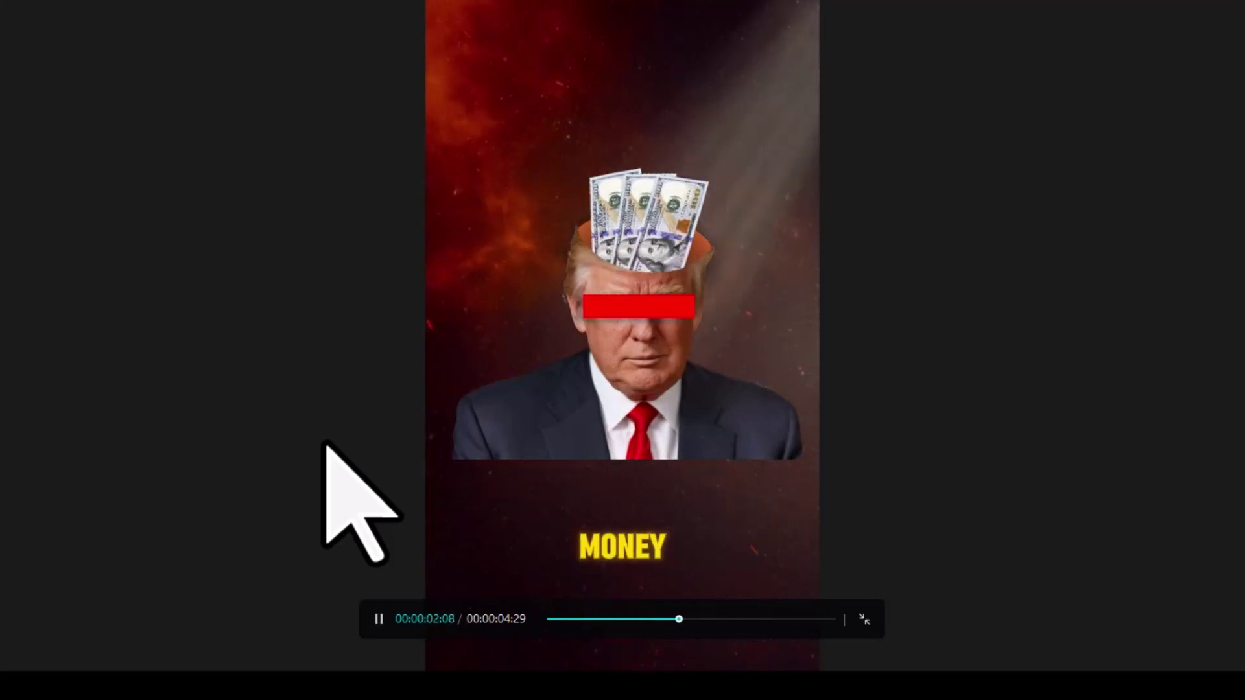
{"action": "key", "text": "Escape"}
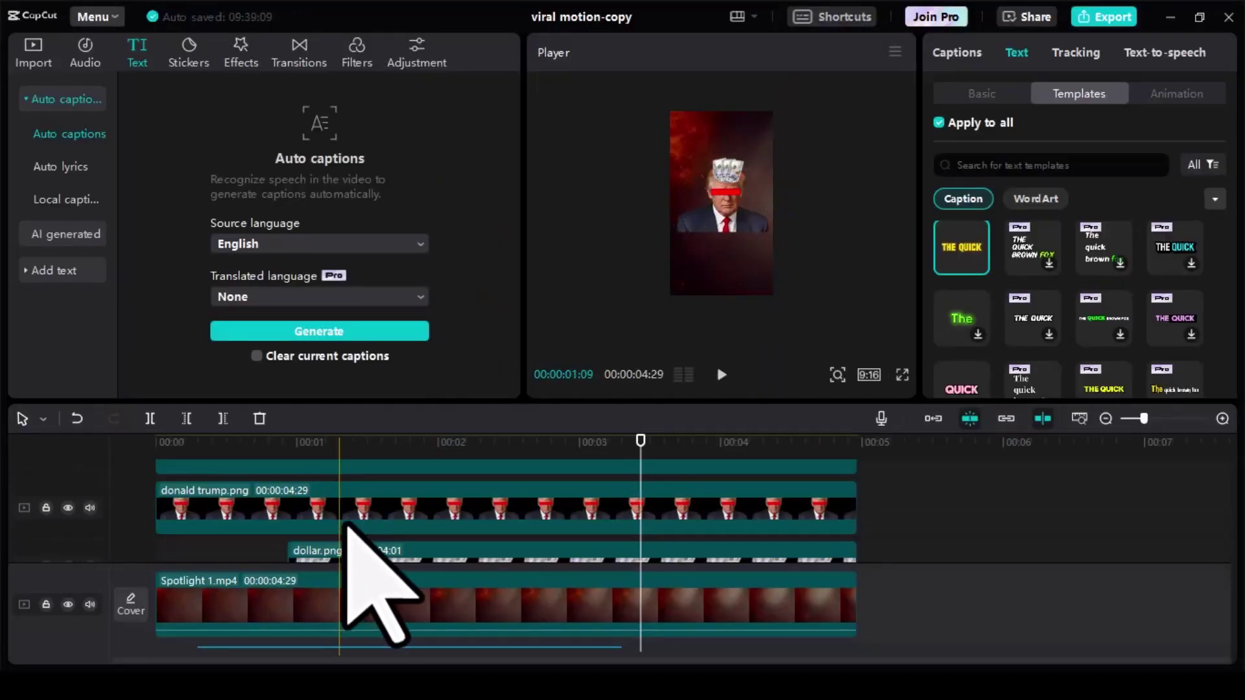
- Add the imported Bay Trapist - Hasta (Hard Mafia Trap).mp3 music on its own track below the voiceover, starting at 00:00
{"action": "scroll", "coordinate": [351, 531], "scroll_direction": "down", "scroll_amount": 5}
{"action": "left_click", "coordinate": [32, 52]}
{"action": "left_click_drag", "start_coordinate": [306, 353], "coordinate": [97, 635]}
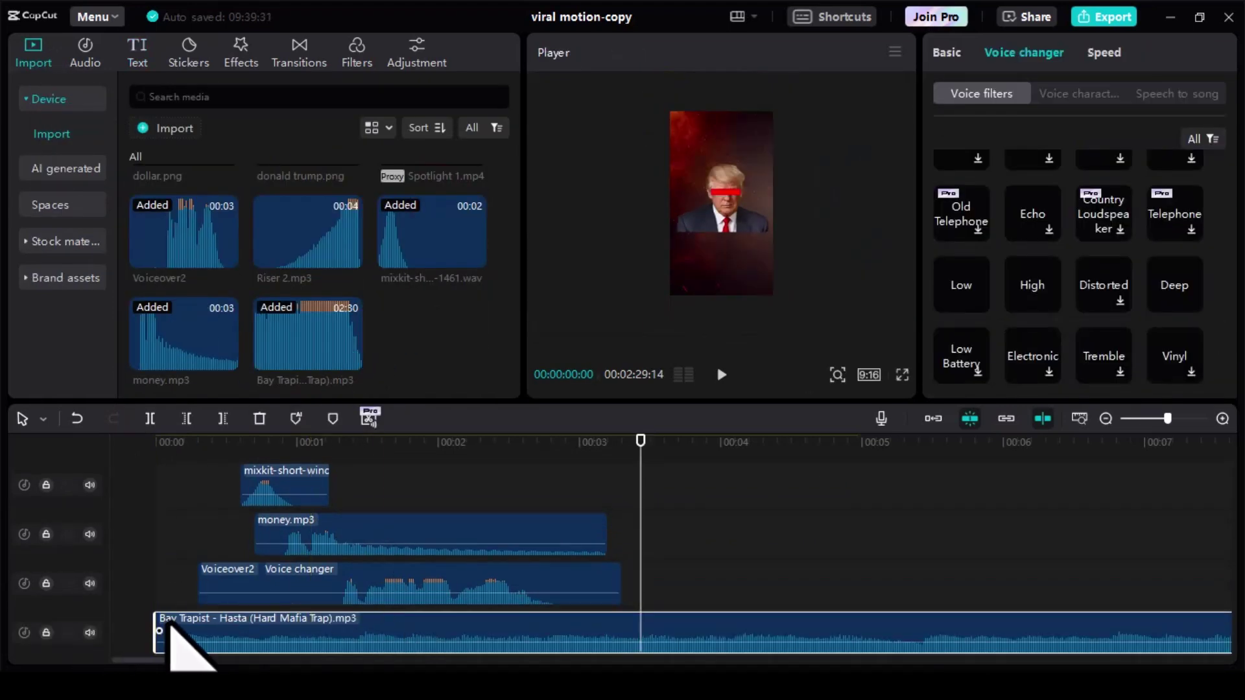
{"action": "left_click_drag", "start_coordinate": [228, 629], "coordinate": [189, 633]}
- Cut off the excess music and align the end of the Bay Trapist clip with the video's end at 00:00:04:29
{"action": "left_click", "coordinate": [639, 628]}
{"action": "key", "text": "Delete"}
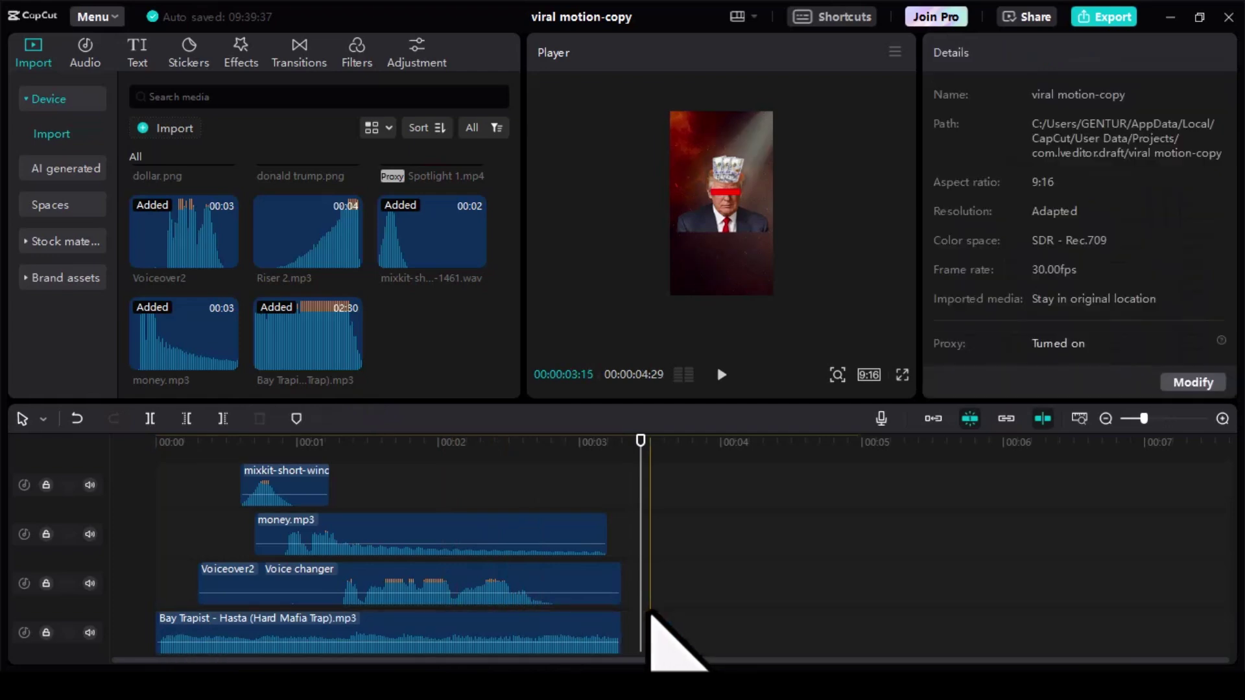
{"action": "scroll", "coordinate": [639, 569], "scroll_direction": "up", "scroll_amount": 2}
{"action": "scroll", "coordinate": [557, 603], "scroll_direction": "down", "scroll_amount": 2}
{"action": "left_click_drag", "start_coordinate": [486, 619], "coordinate": [665, 626]}
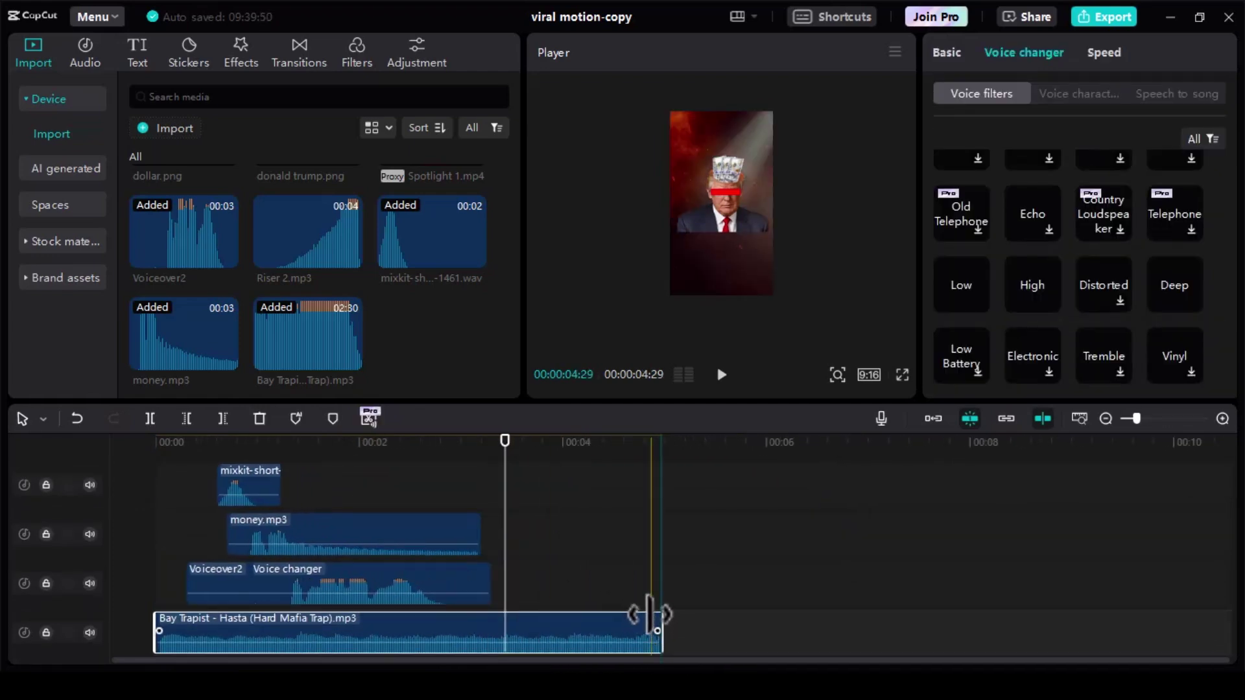
- Add Riser 2.mp3 after the mixkit sound effect, trim its start, and shift it earlier toward the video's end
{"action": "left_click", "coordinate": [593, 529]}
{"action": "left_click_drag", "start_coordinate": [305, 250], "coordinate": [454, 519]}
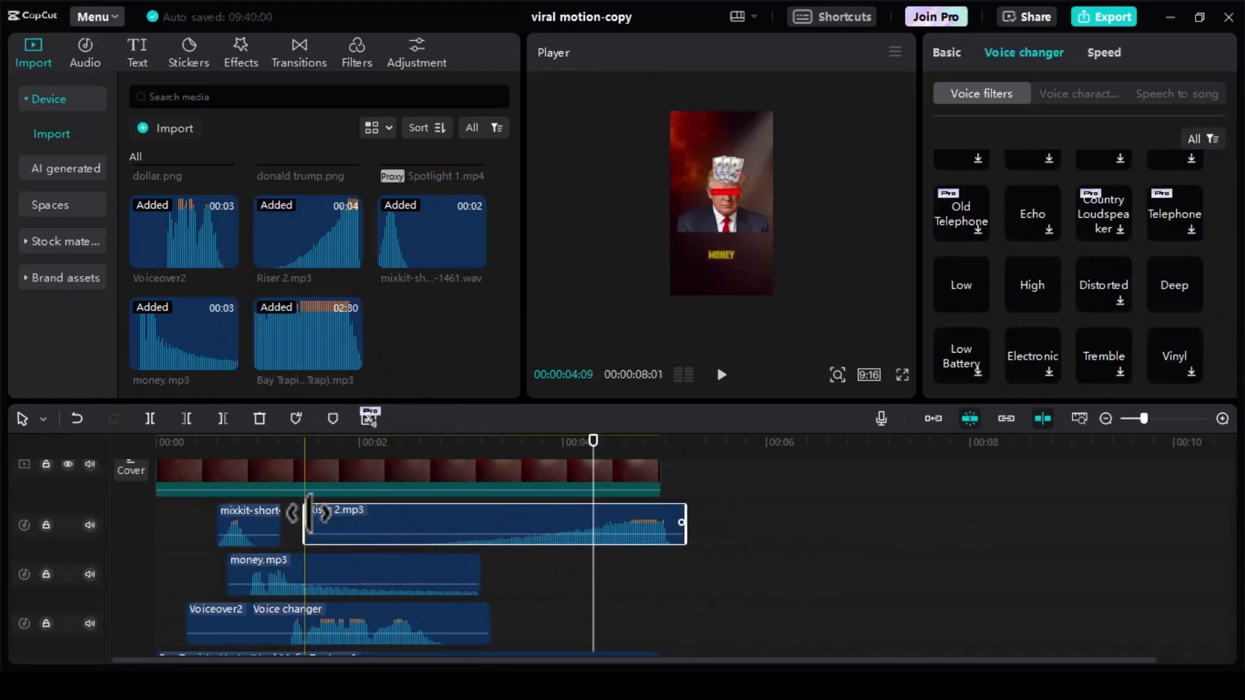
{"action": "left_click_drag", "start_coordinate": [302, 525], "coordinate": [418, 527]}
{"action": "left_click_drag", "start_coordinate": [517, 520], "coordinate": [483, 522]}
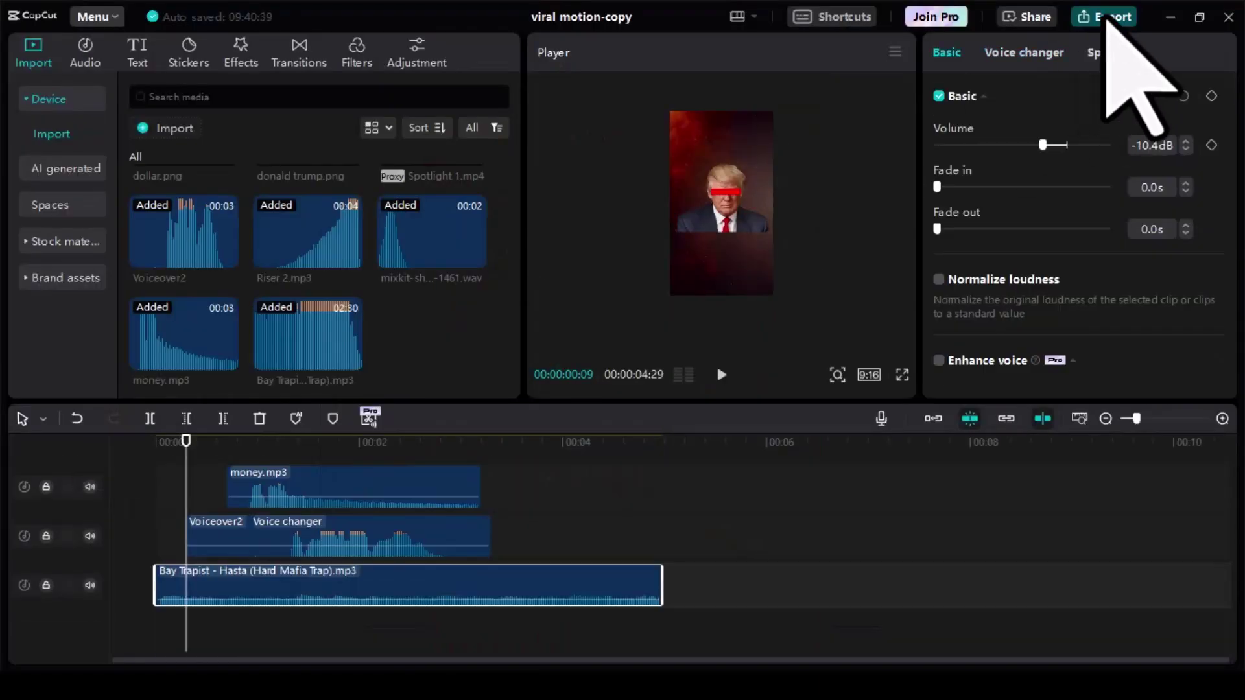
- Export the video under the name viral motion 1 as a 1080P, 30fps, H.264 mp4 file
{"action": "left_click", "coordinate": [1106, 18]}
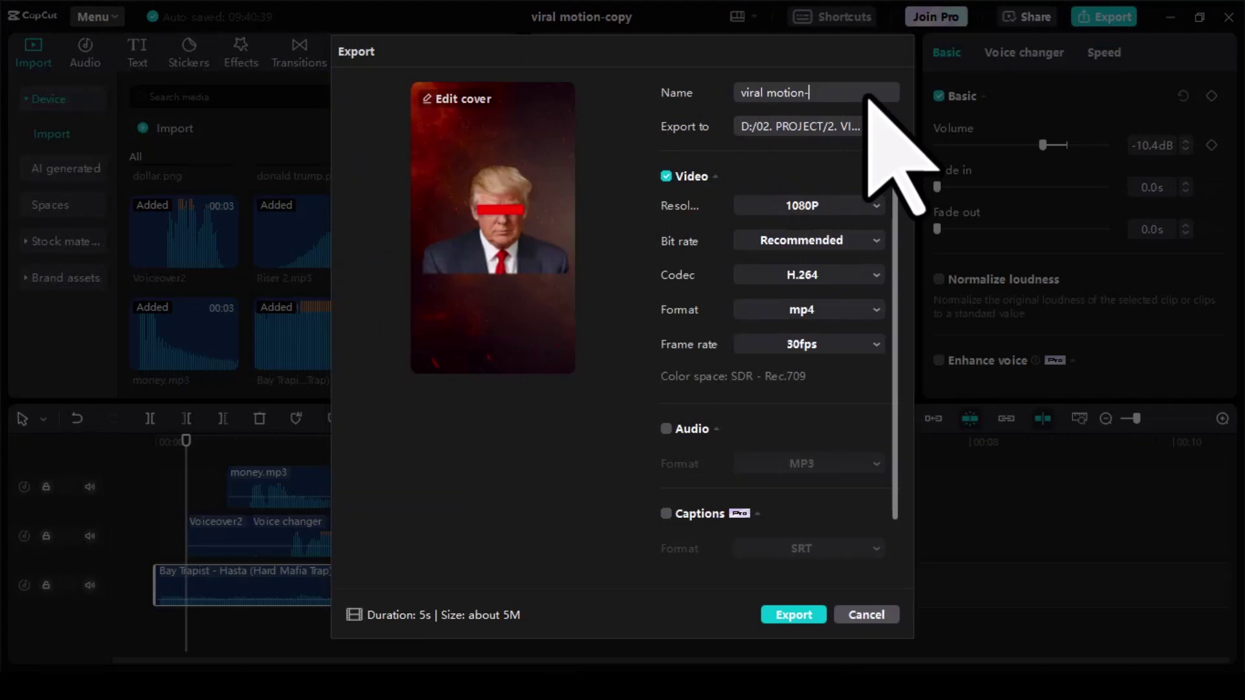
{"action": "type", "text": "1"}
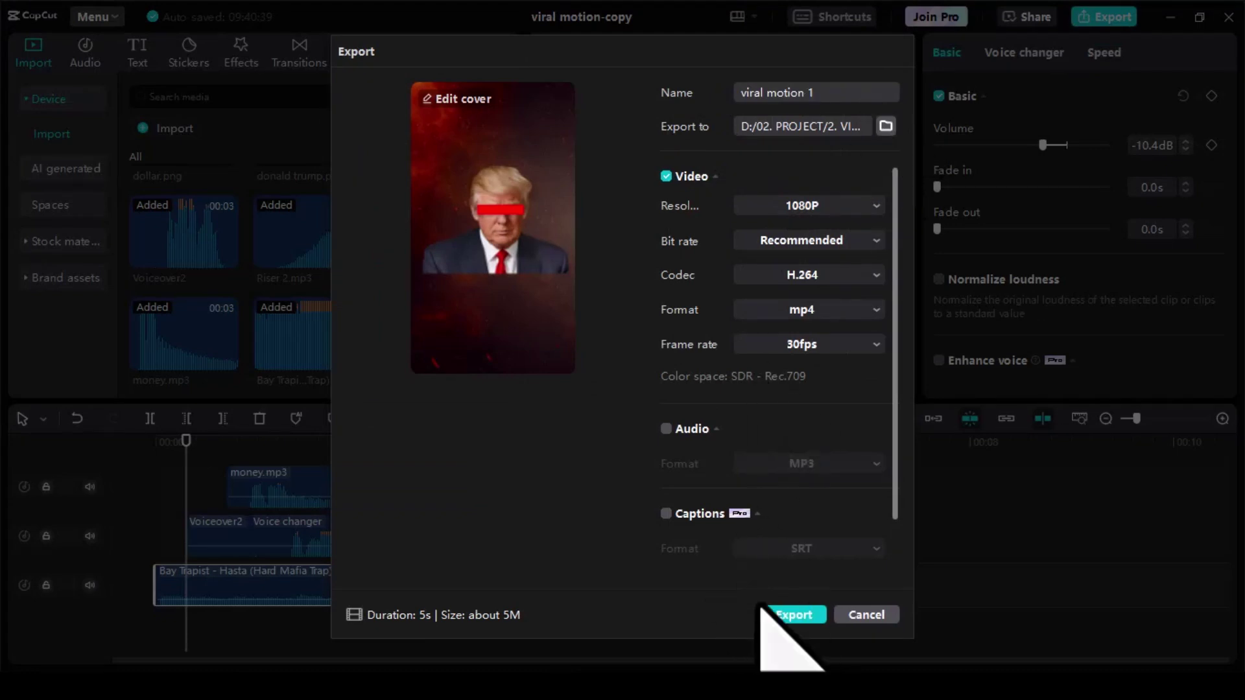
{"action": "left_click", "coordinate": [796, 615]}
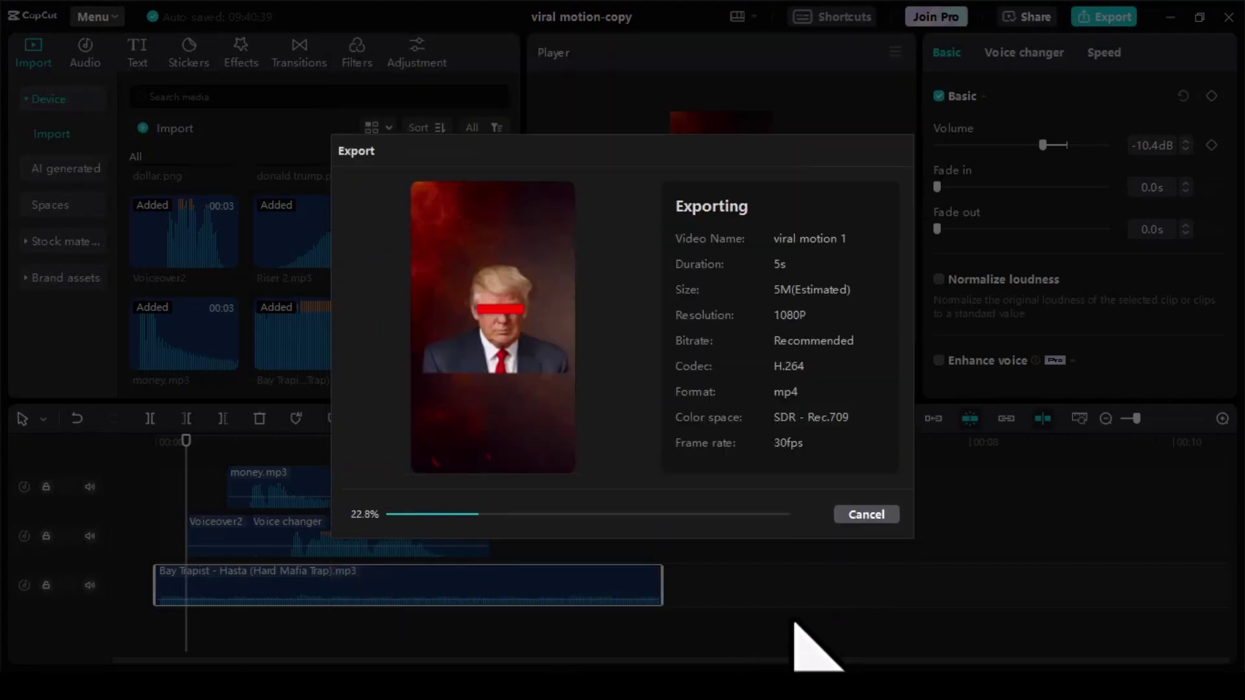